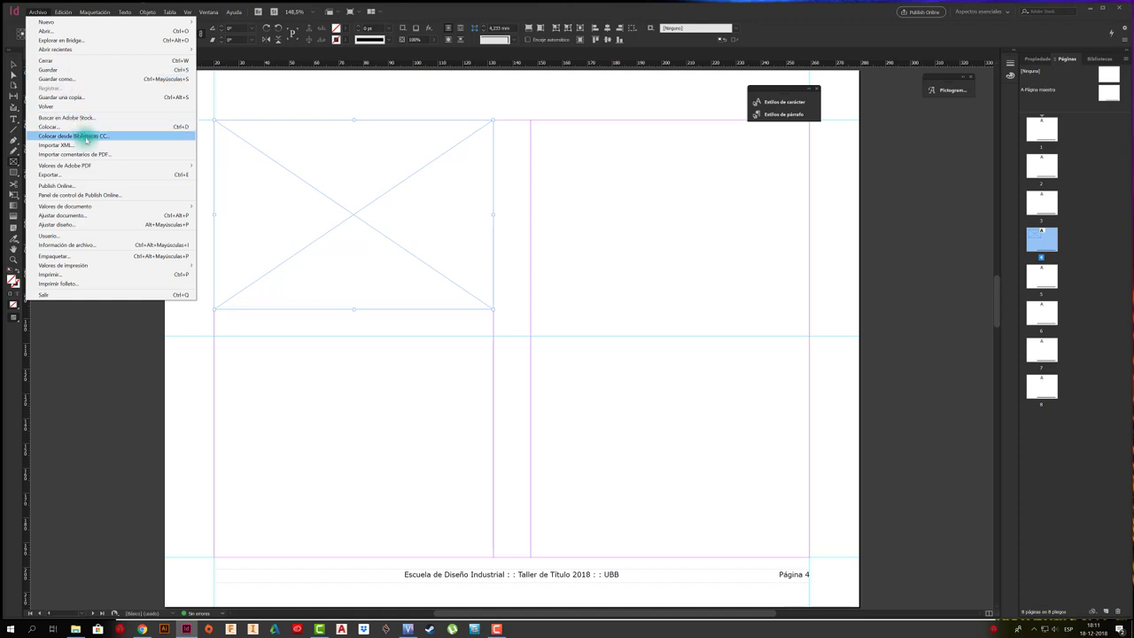
# Place the image 20180809_145205_HDR into the selected empty frame on page 4
pyautogui.click(148, 130)
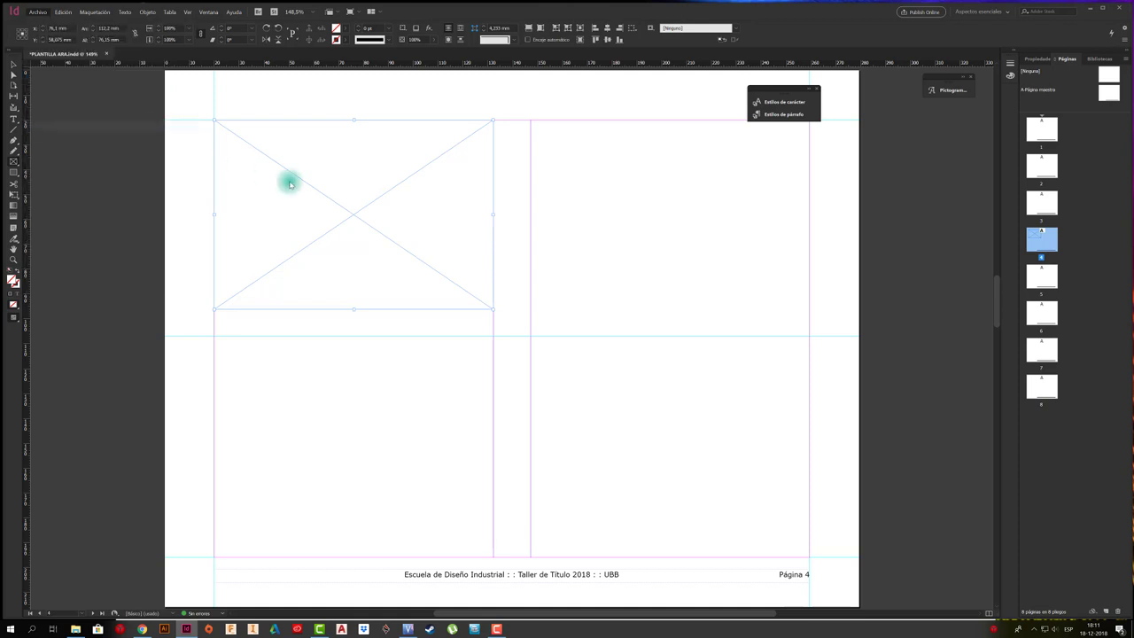
pyautogui.moveTo(720, 198); pyautogui.dragTo(649, 187)
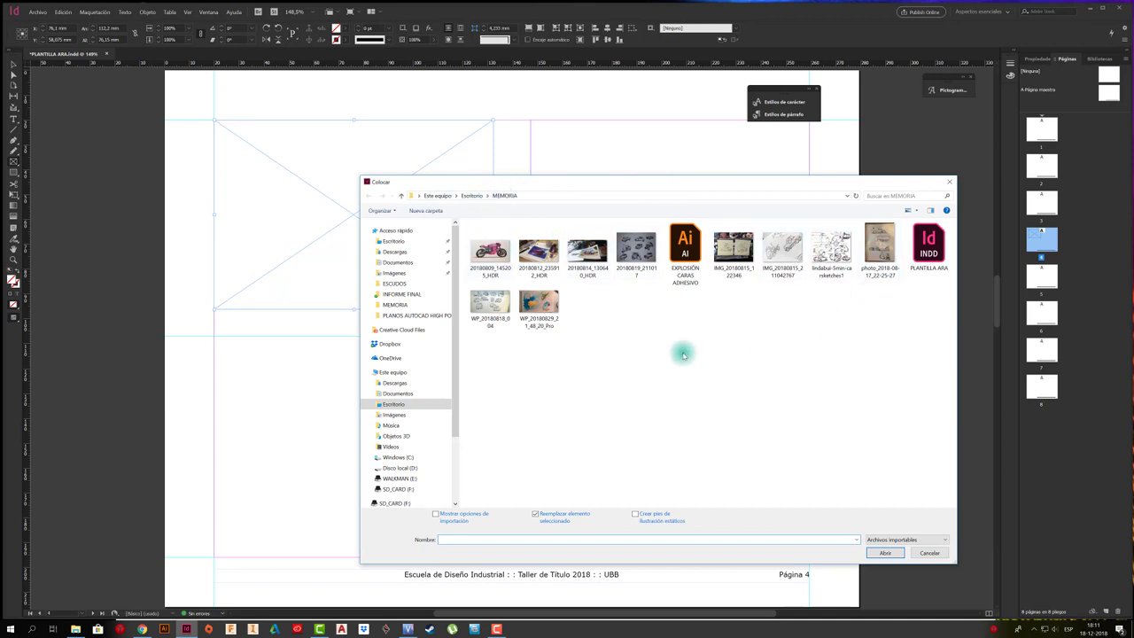
pyautogui.click(492, 250)
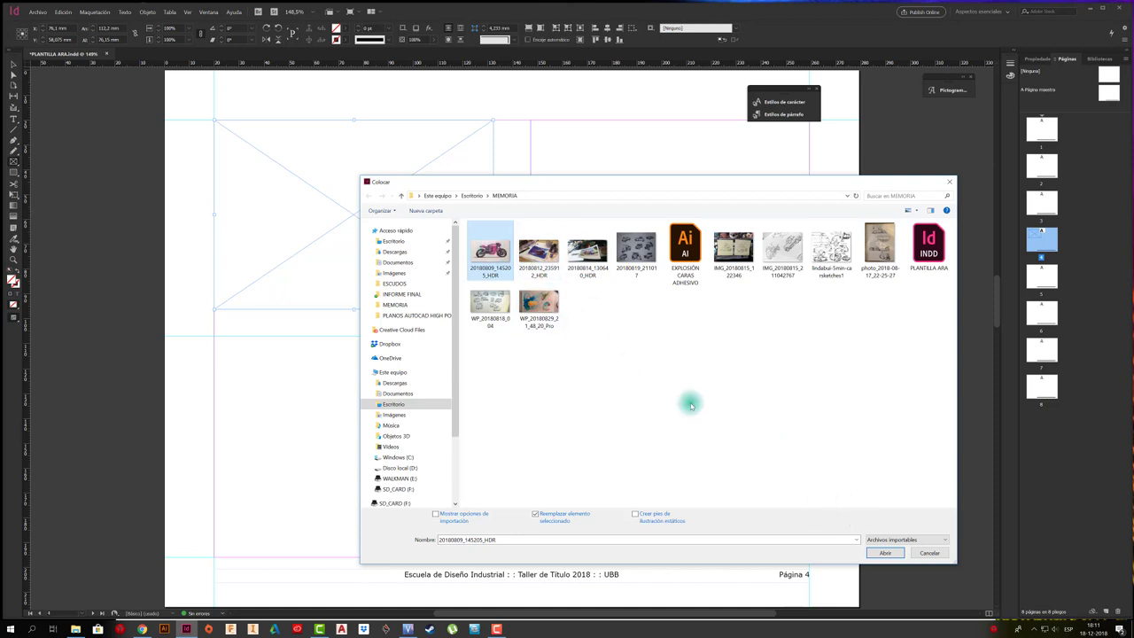
pyautogui.click(885, 552)
pyautogui.click(398, 248)
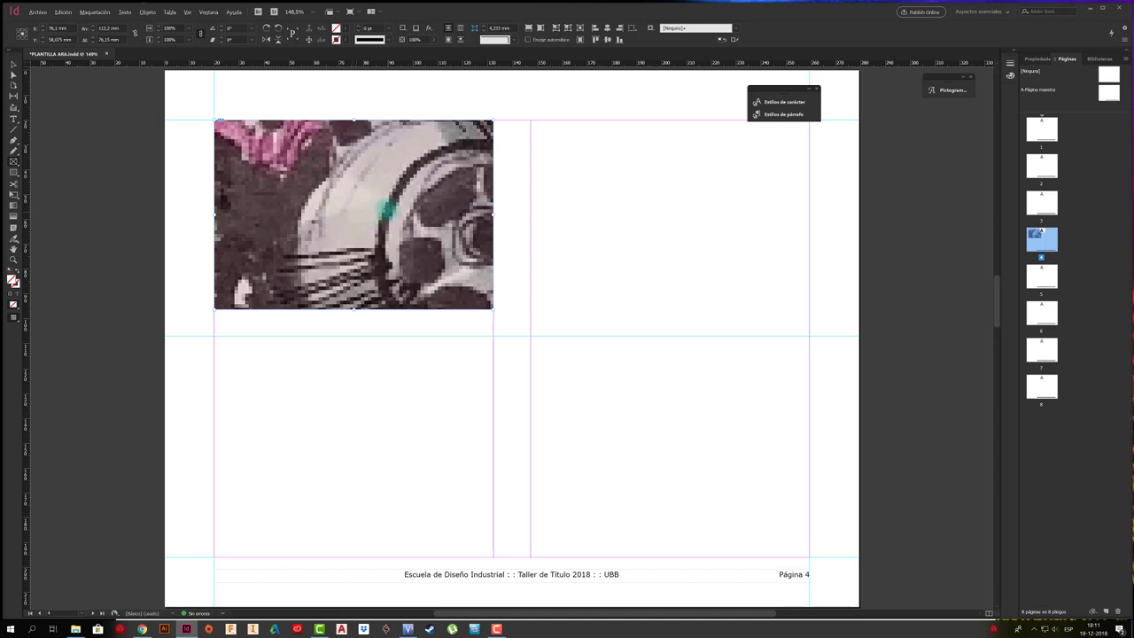
# Select the motorcycle image inside its frame and scale it to fill the frame proportionally
pyautogui.scroll(1, 386, 209)
pyautogui.scroll(-2, 386, 209)
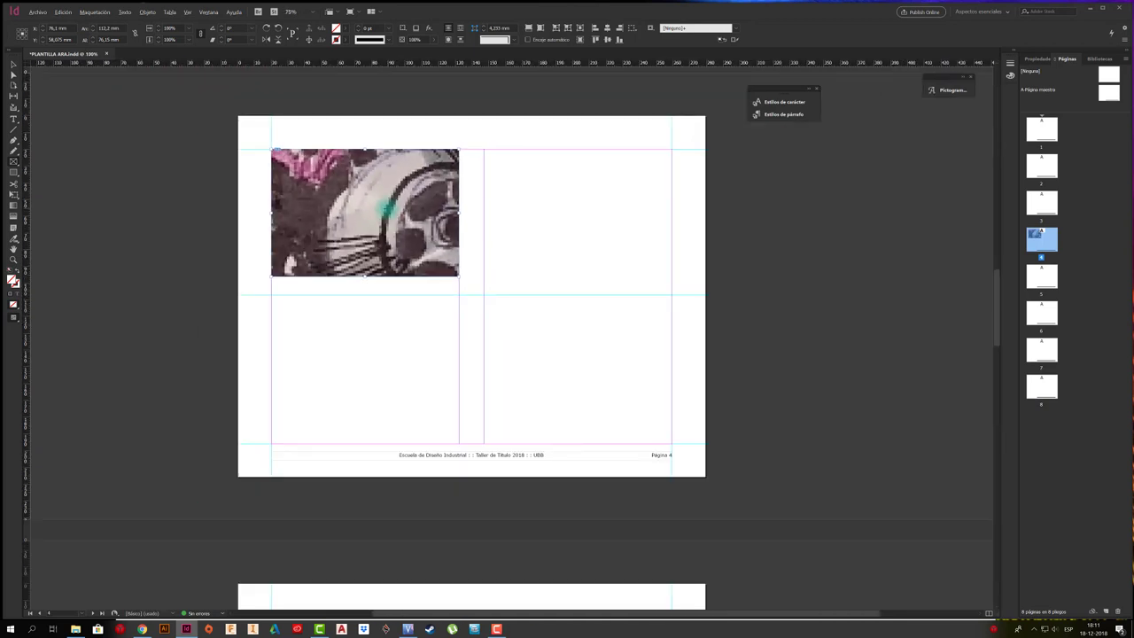
pyautogui.scroll(-1, 386, 209)
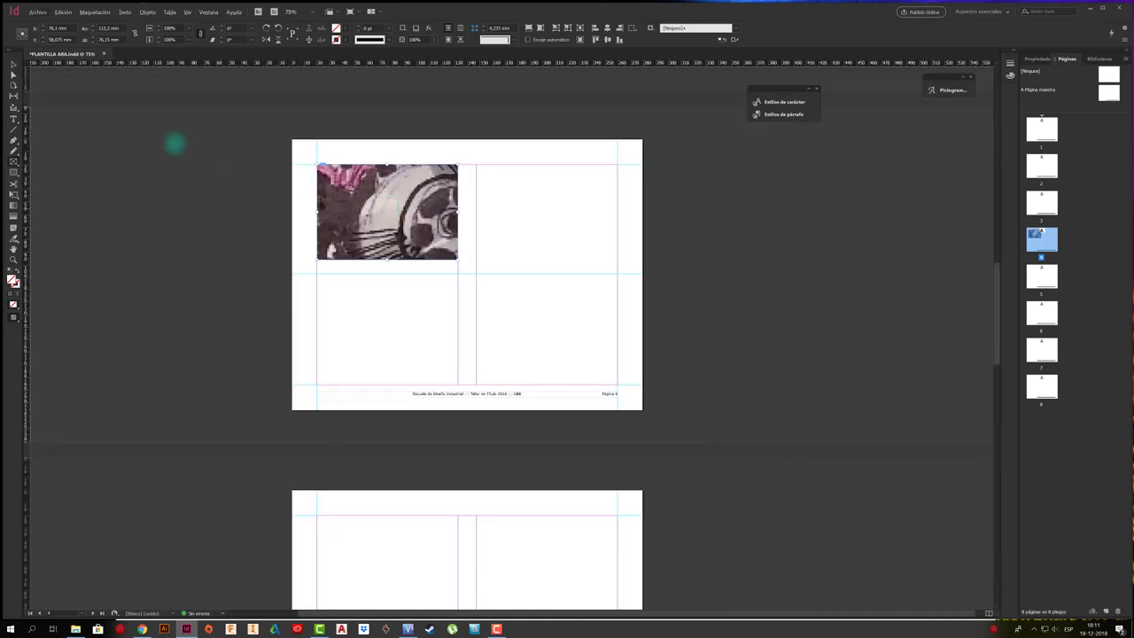
pyautogui.doubleClick(370, 233)
pyautogui.scroll(-2, 395, 235)
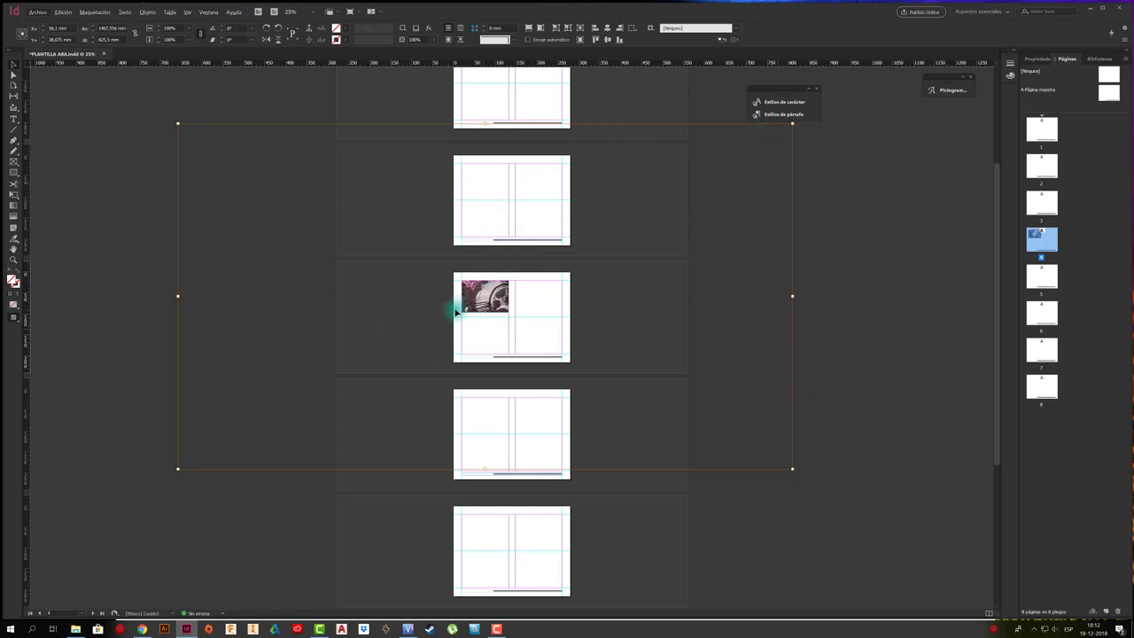
pyautogui.moveTo(464, 286); pyautogui.dragTo(496, 297)
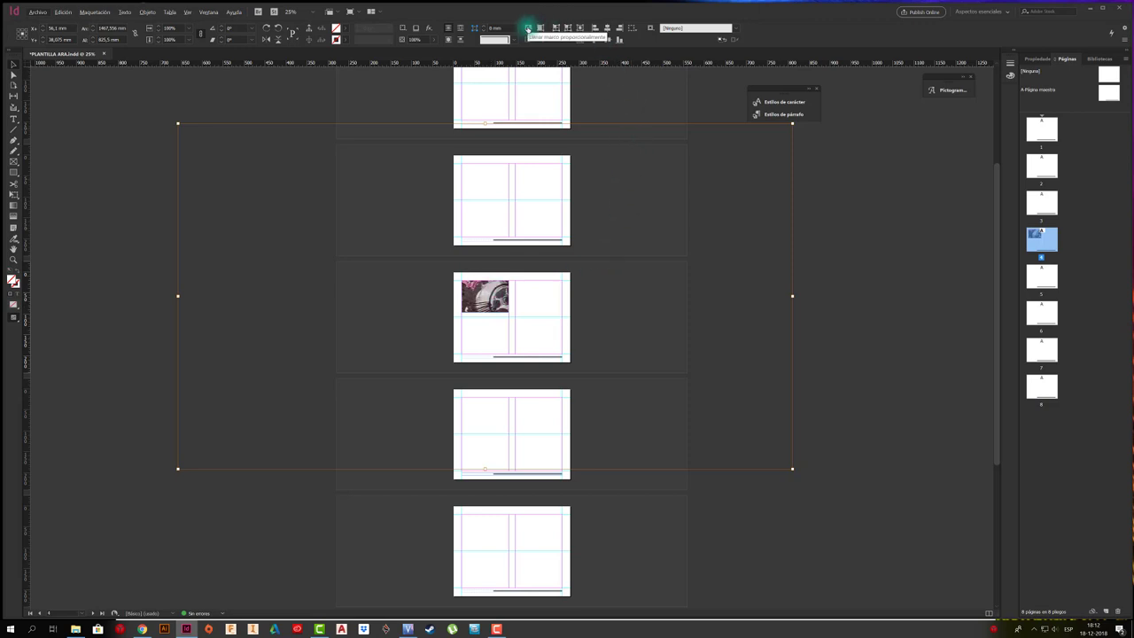
pyautogui.click(527, 28)
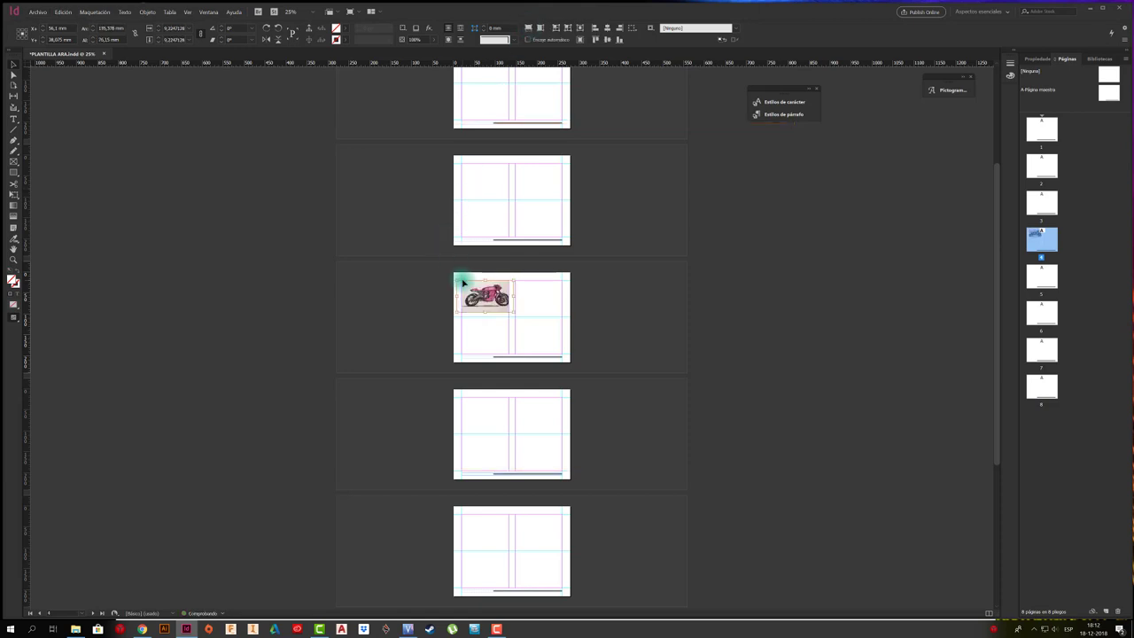
# Shift the motorcycle image slightly left within its frame so the front wheel fits, and deselect it
pyautogui.hotkey('ctrl', '1')
pyautogui.hotkey('ctrl', '=')
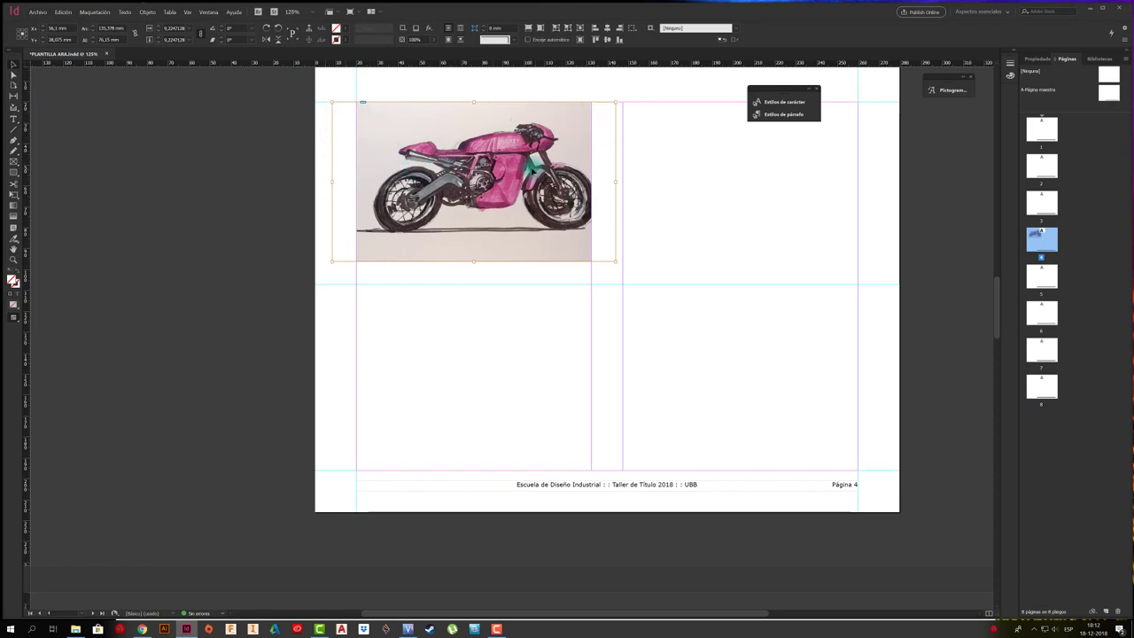
pyautogui.moveTo(529, 166); pyautogui.dragTo(533, 188)
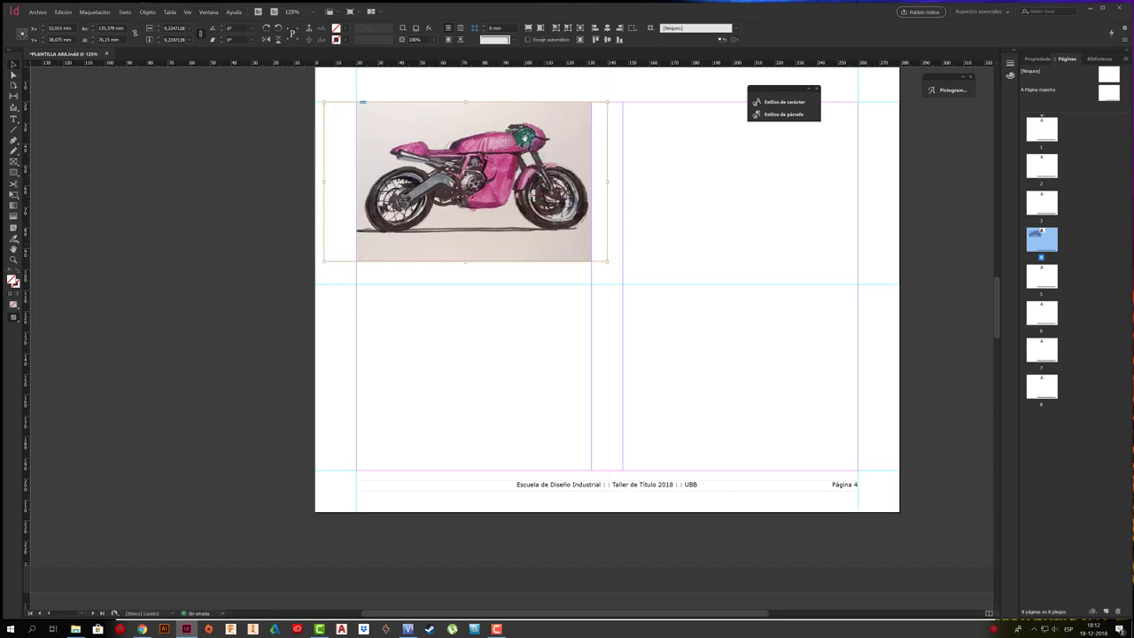
pyautogui.click(129, 139)
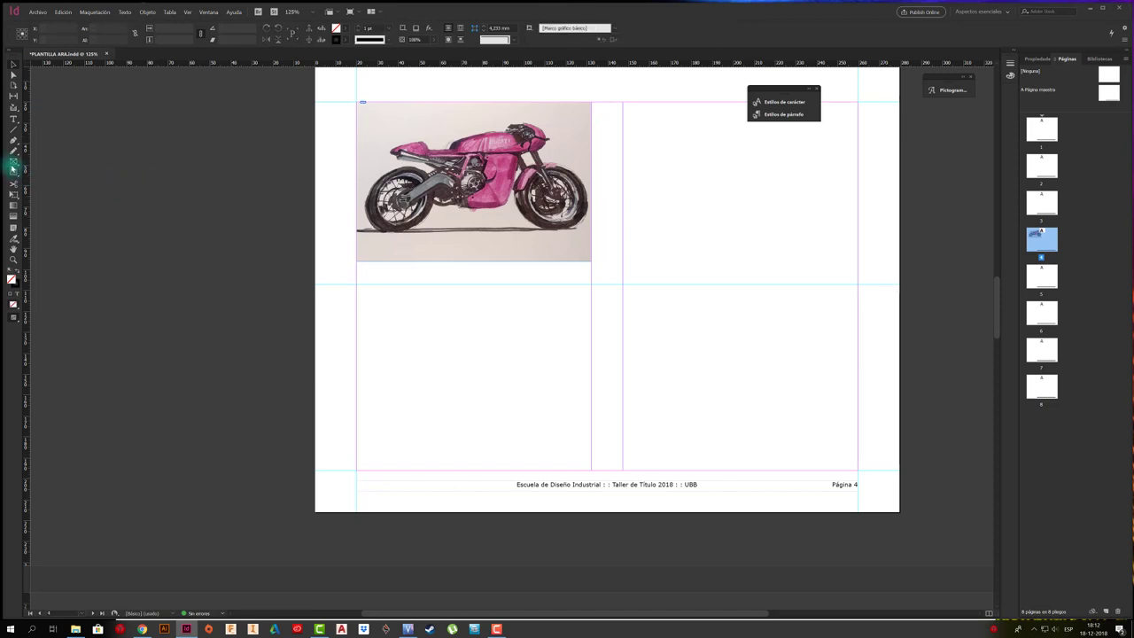
# Draw a rectangular frame about 56.1 × 88.75 mm in the lower half of page 4's left column, starting at the left margin
pyautogui.moveTo(357, 285); pyautogui.dragTo(474, 469)
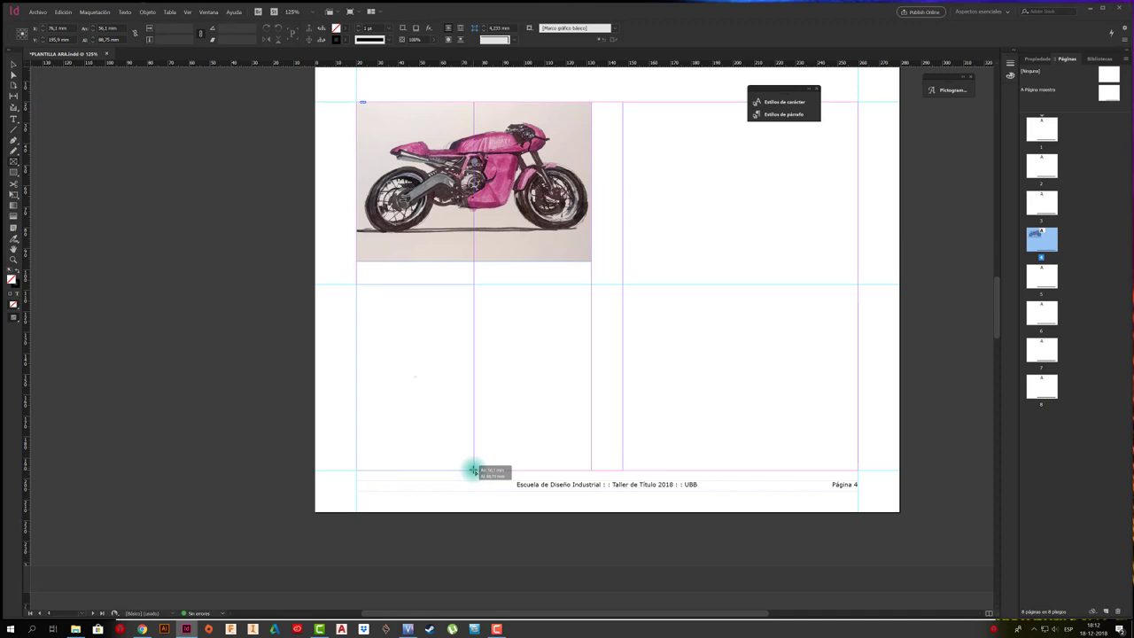
pyautogui.moveTo(473, 469); pyautogui.dragTo(474, 470)
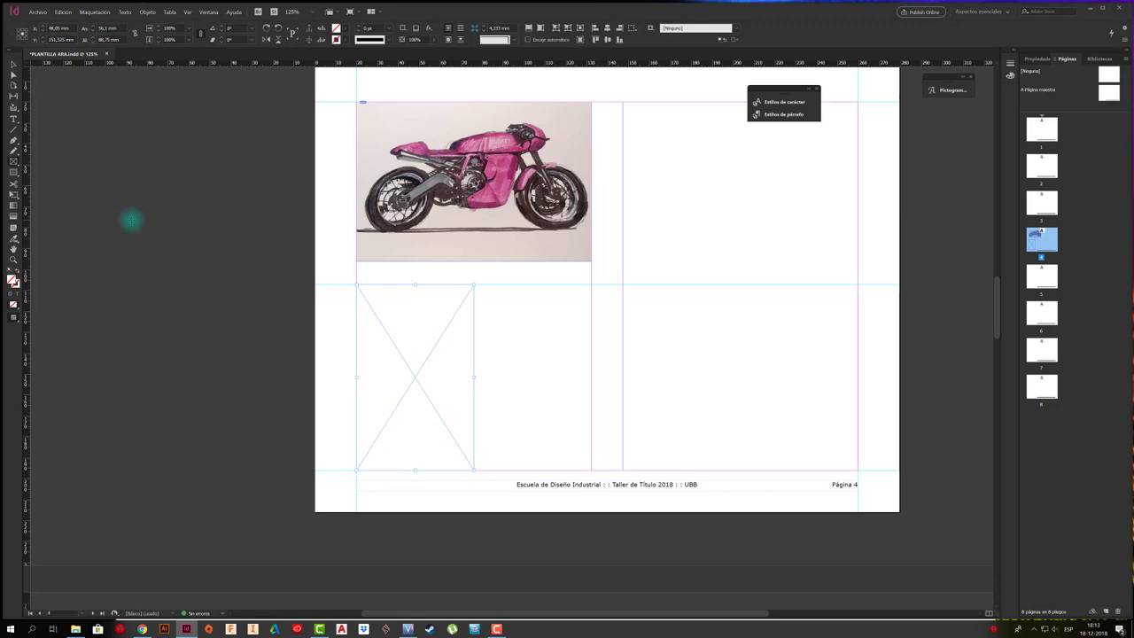
# Place photo_2018-08-17_22-25-27 in the new frame and make it fill the frame proportionally
pyautogui.hotkey('ctrl', 'd')
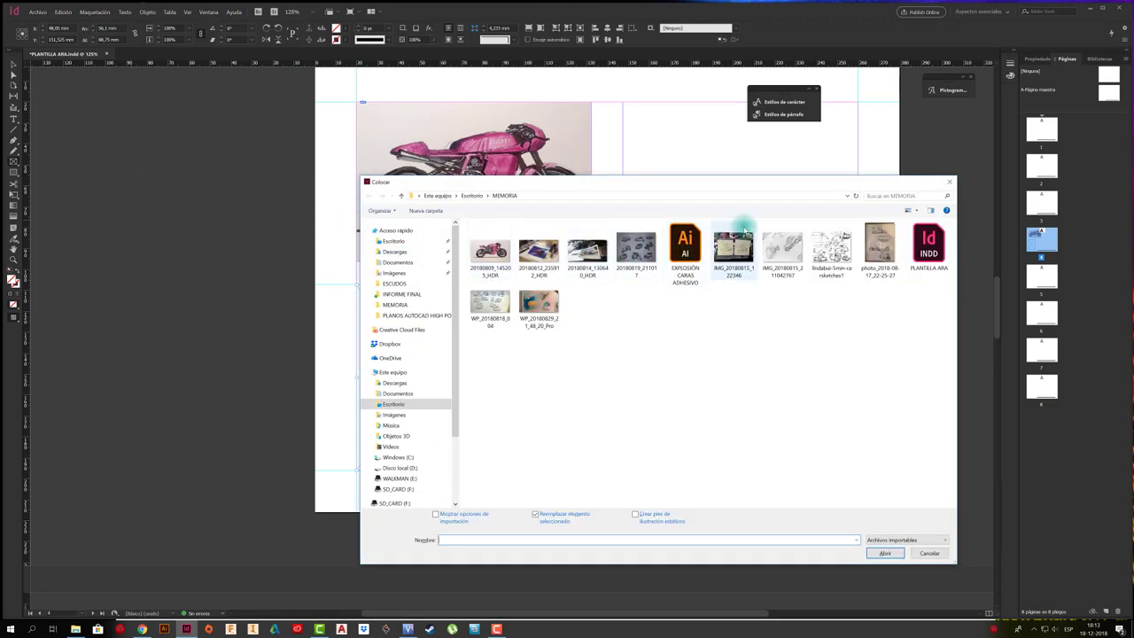
pyautogui.click(881, 251)
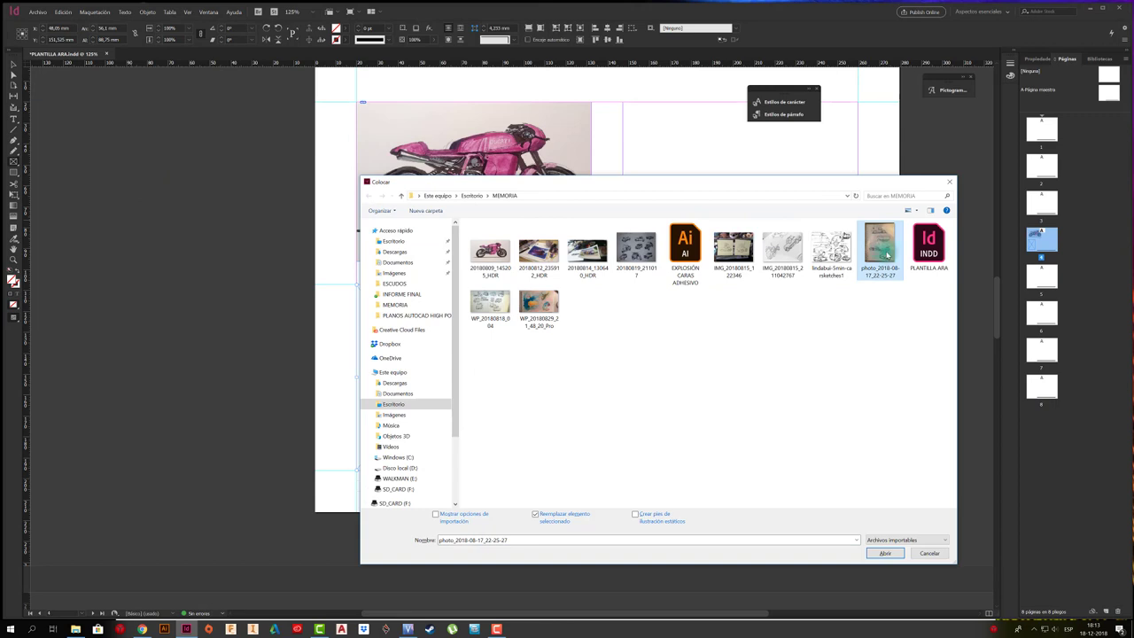
pyautogui.click(882, 552)
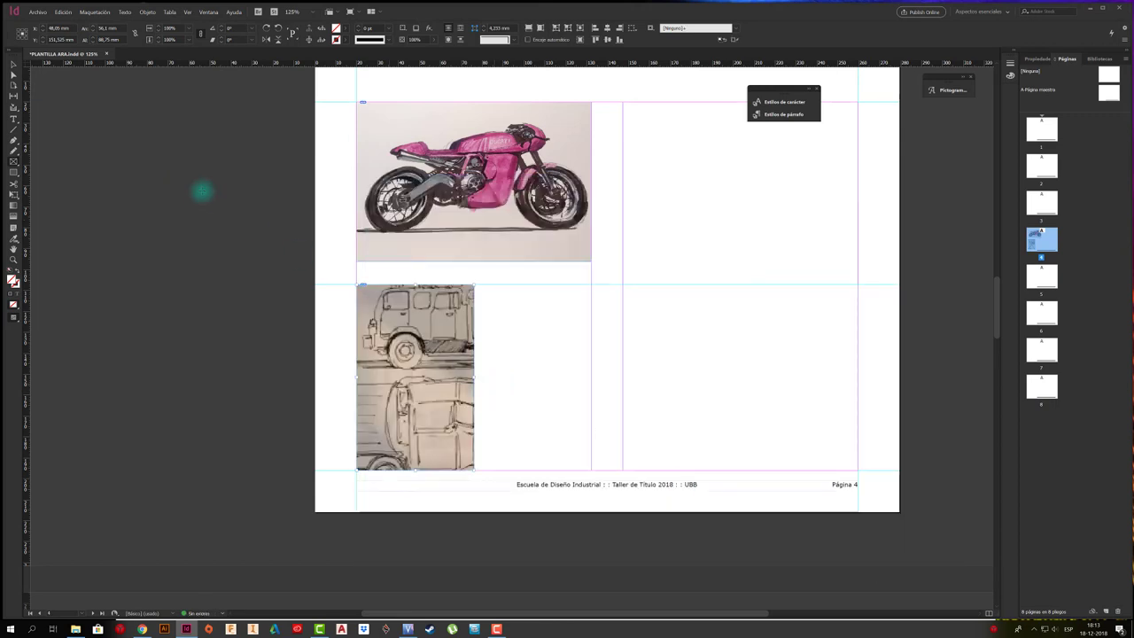
pyautogui.click(527, 28)
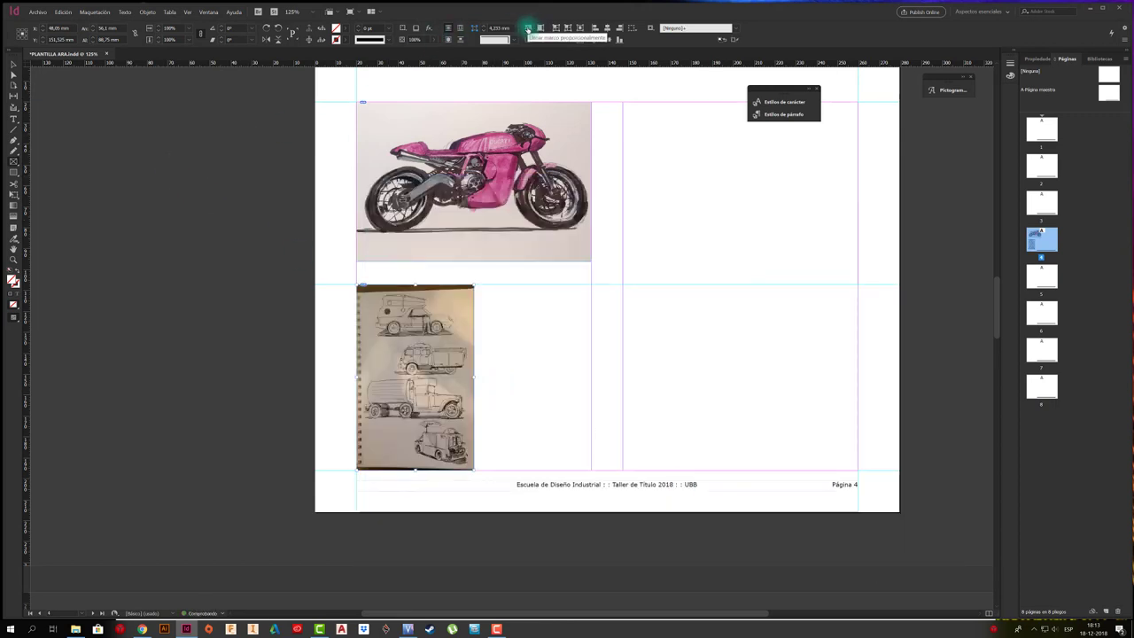
pyautogui.click(286, 304)
# Draw a rectangular frame about 112.2 × 88.75 mm filling the lower half of page 4's right column
pyautogui.scroll(-1, 240, 281)
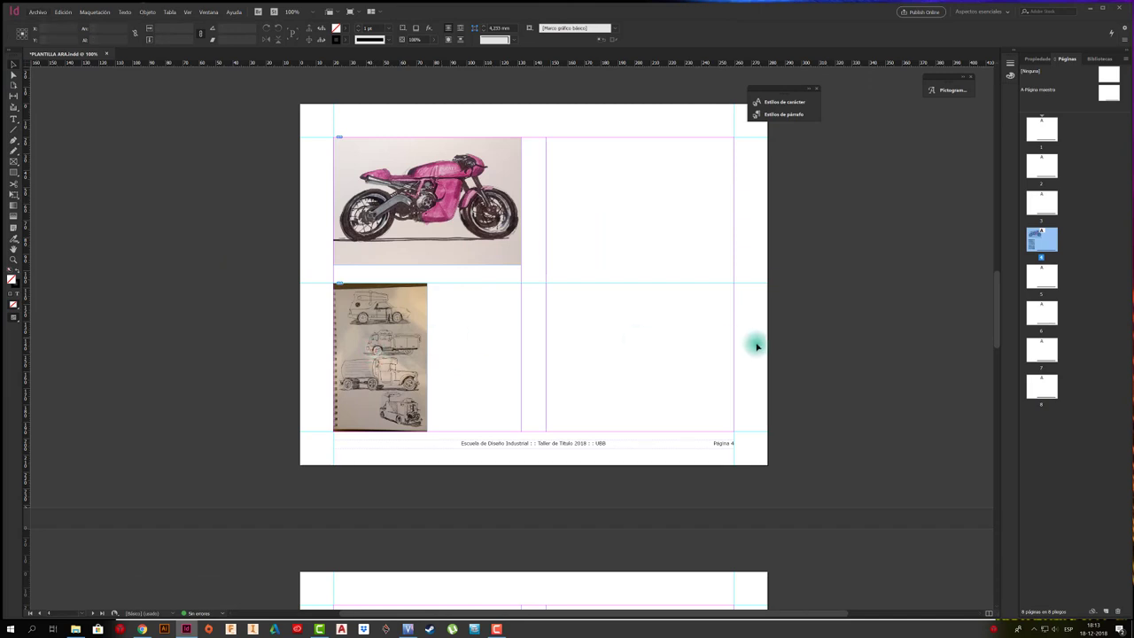
pyautogui.scroll(-1, 770, 337)
pyautogui.scroll(1, 770, 337)
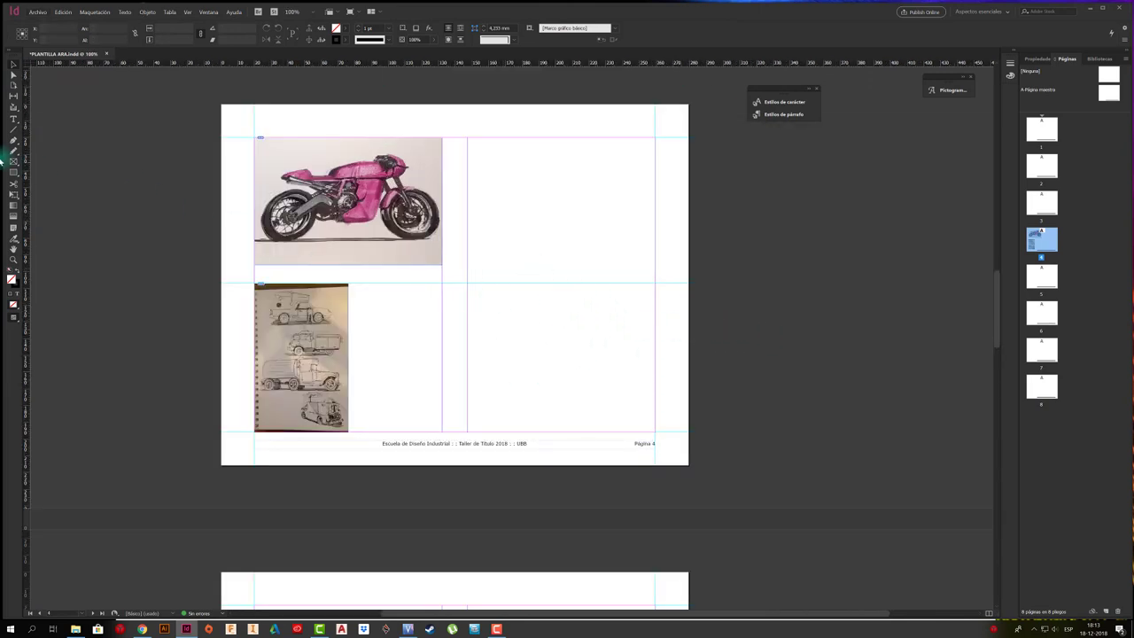
pyautogui.click(12, 166)
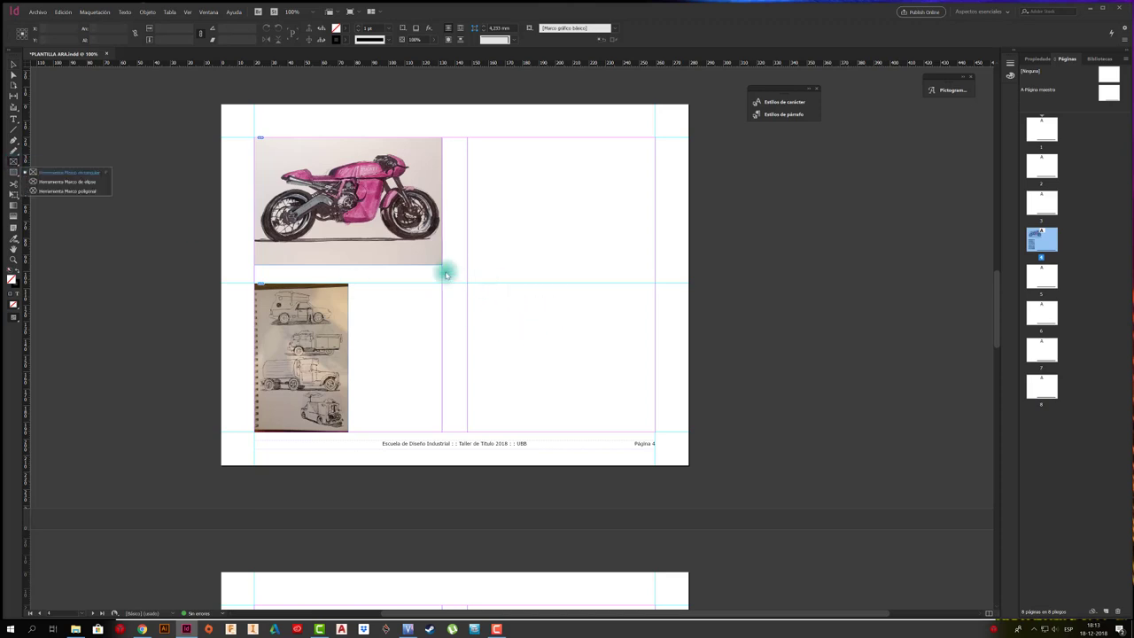
pyautogui.click(96, 174)
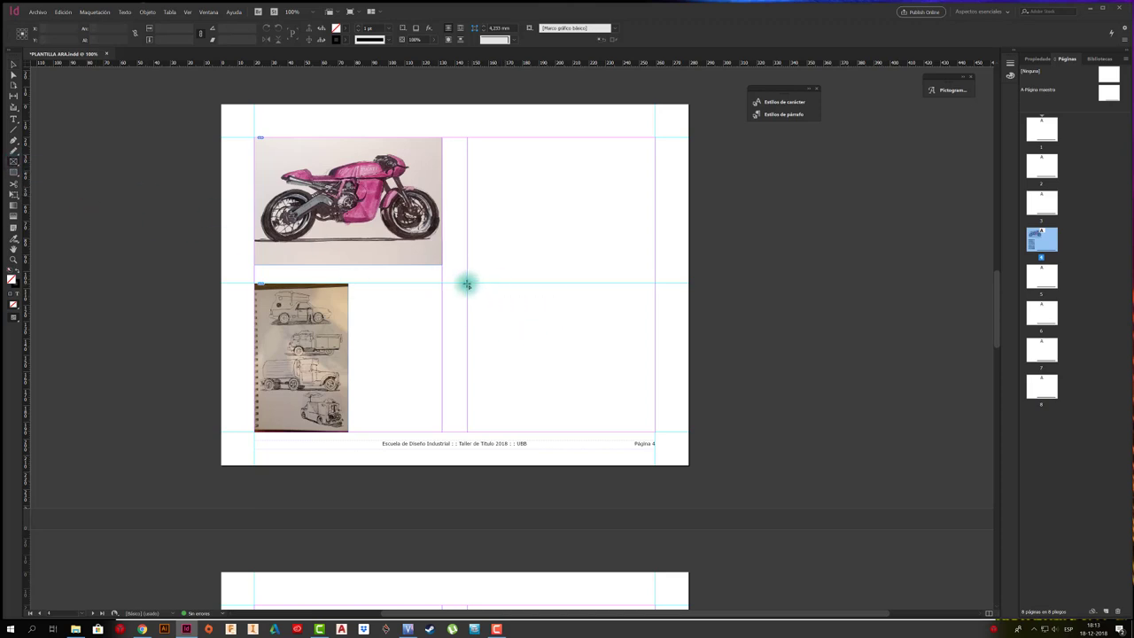
pyautogui.moveTo(466, 284); pyautogui.dragTo(654, 432)
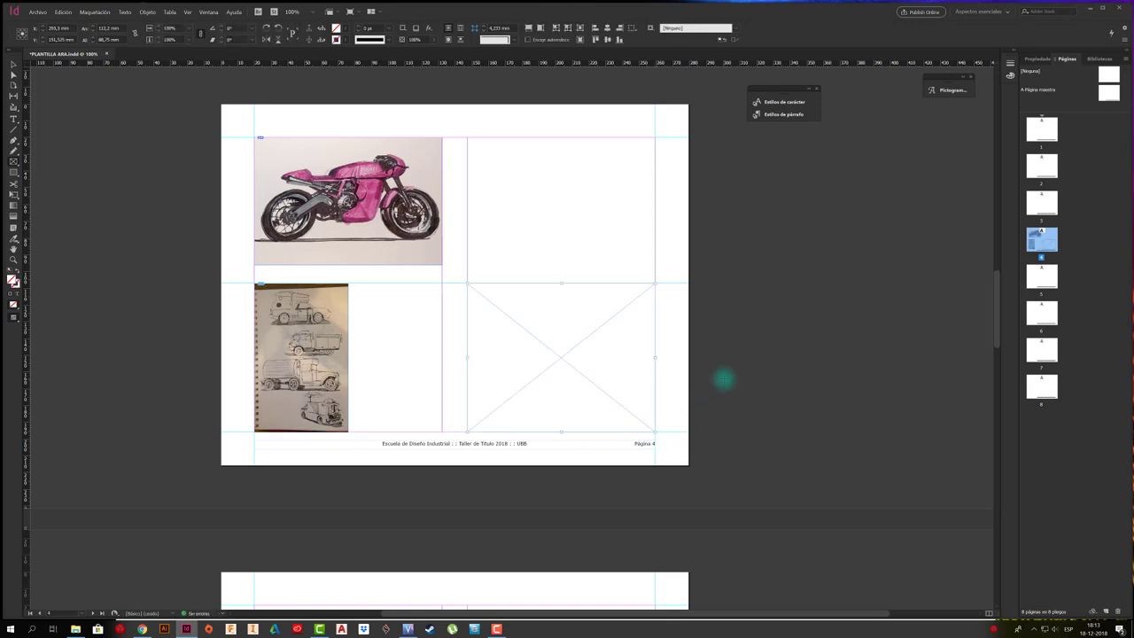
# Place the Illustrator file EXPLOSIÓN CARAS ADHESIVO into the frame in the right column
pyautogui.hotkey('ctrl', 'd')
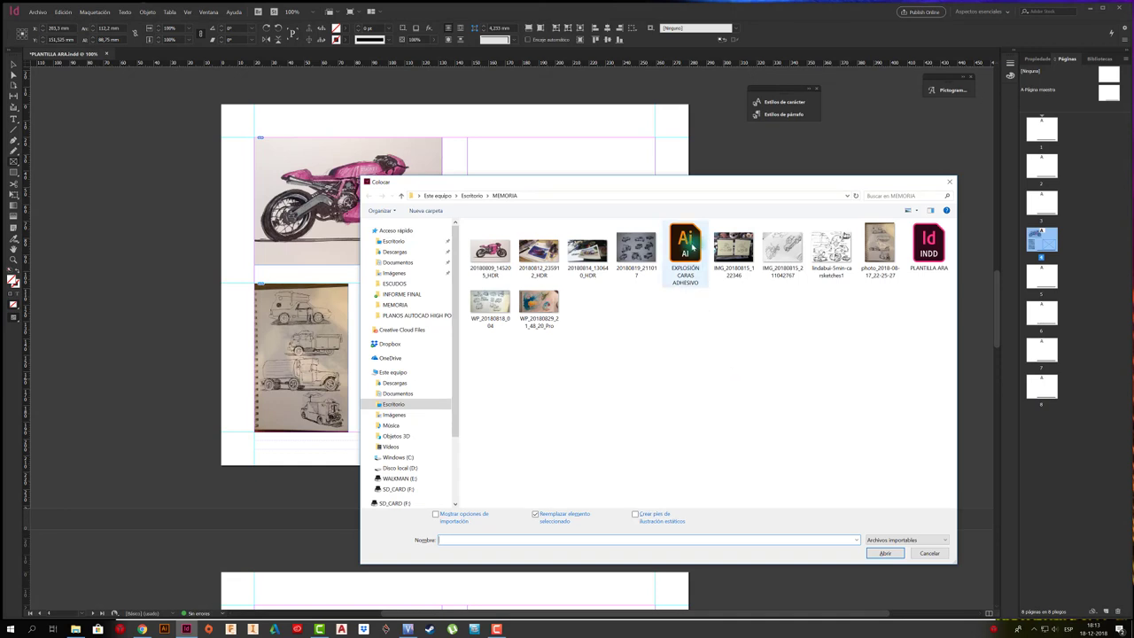
pyautogui.click(689, 252)
pyautogui.click(884, 553)
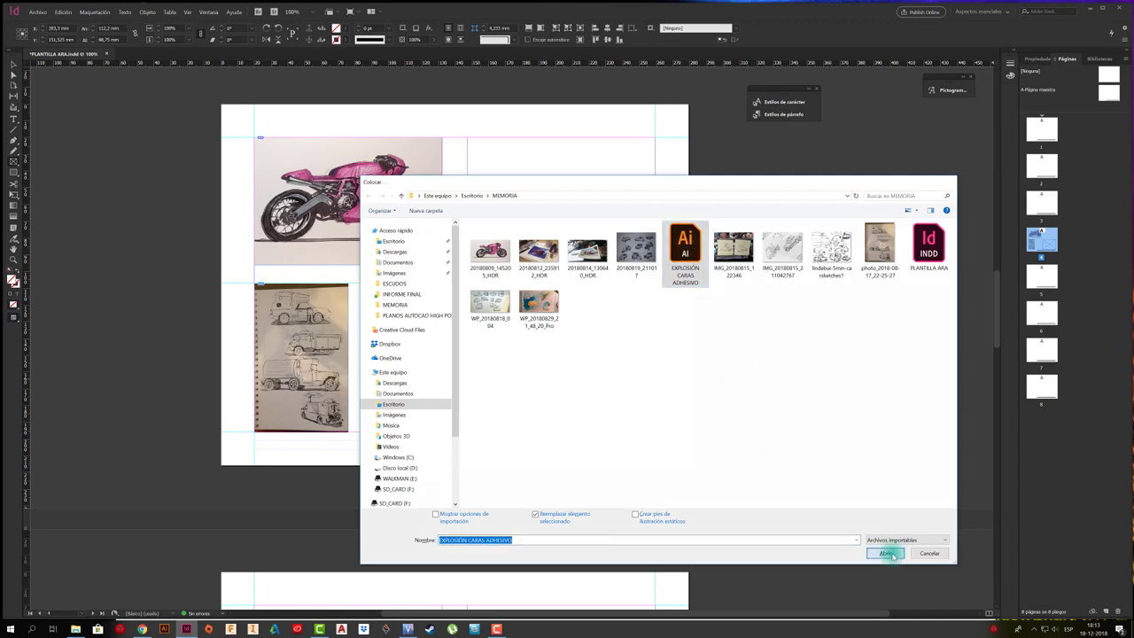
pyautogui.click(589, 393)
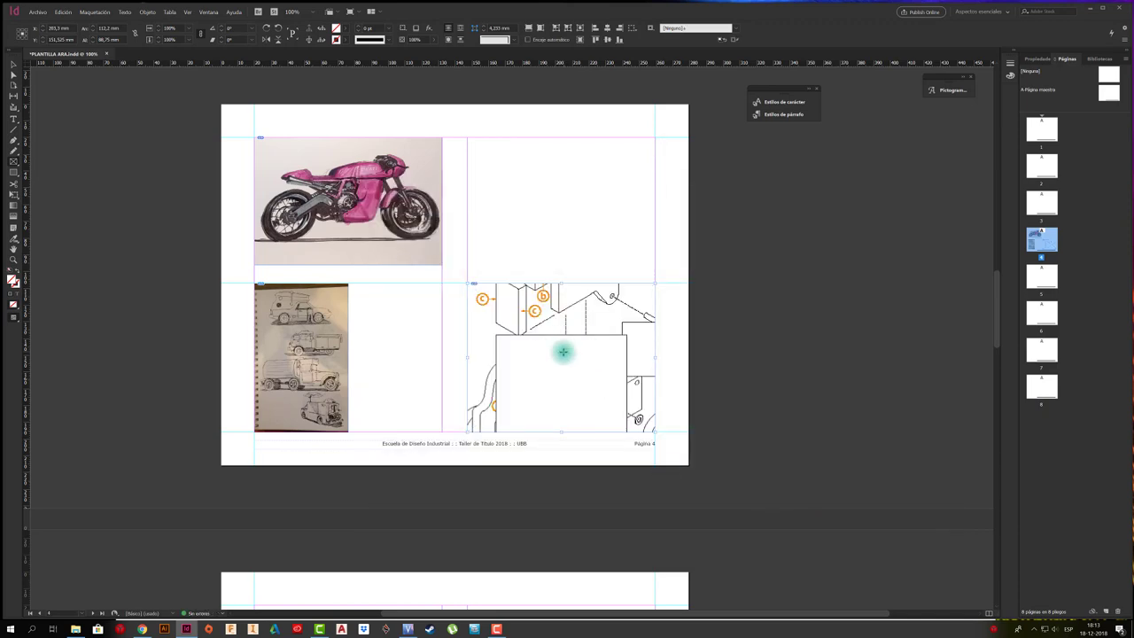
# Set the document's display performance to fast display (Visualización rápida)
pyautogui.scroll(2, 551, 314)
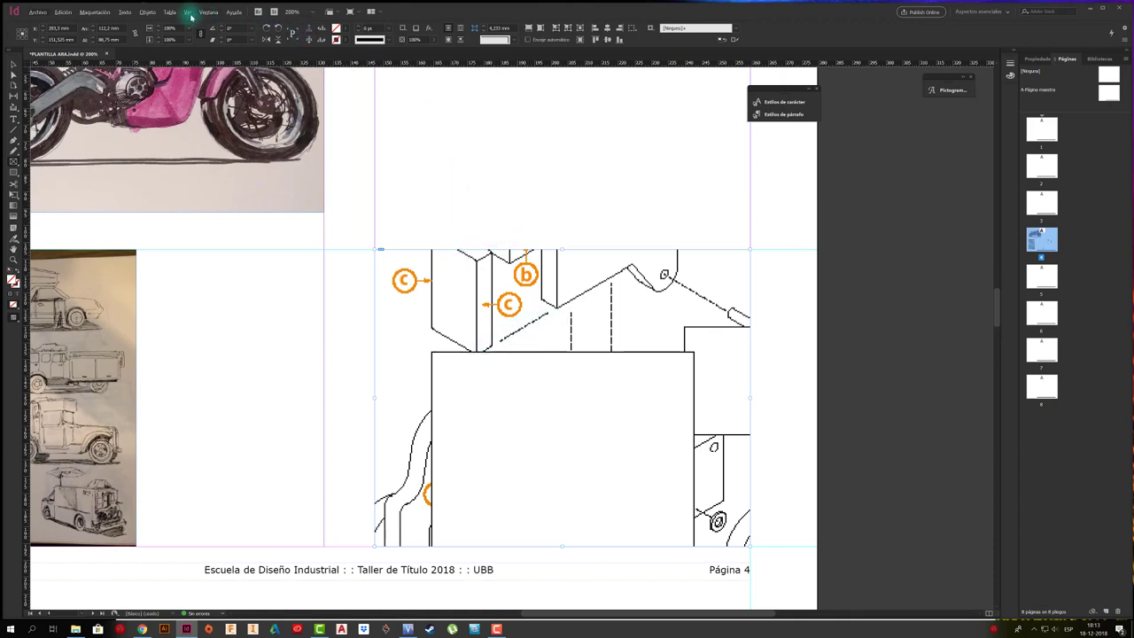
pyautogui.click(189, 14)
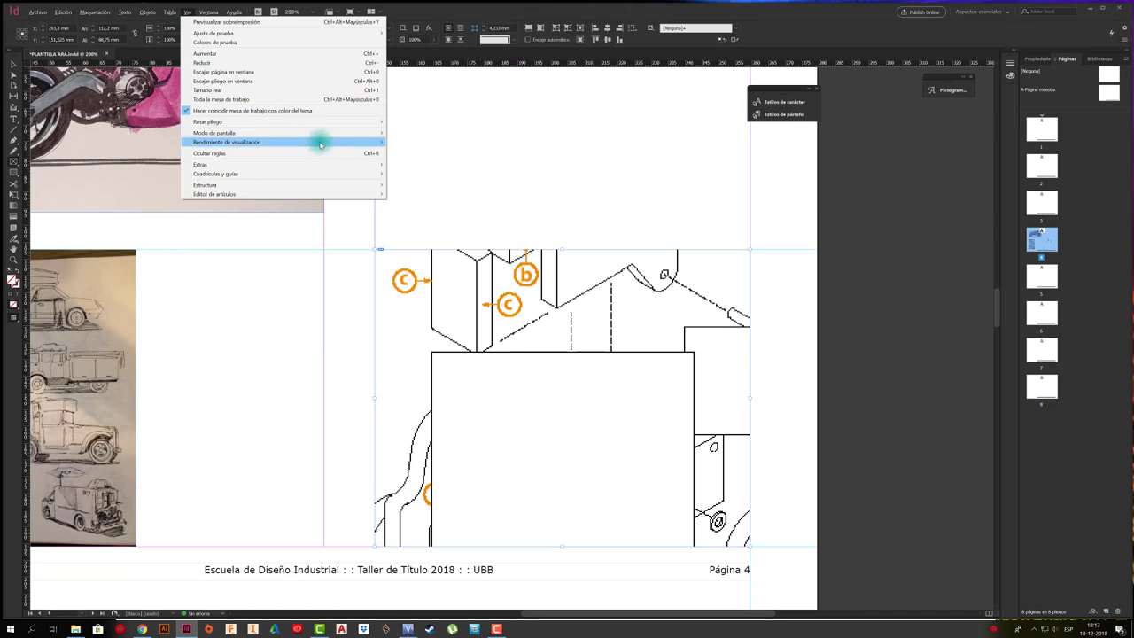
pyautogui.moveTo(338, 144)
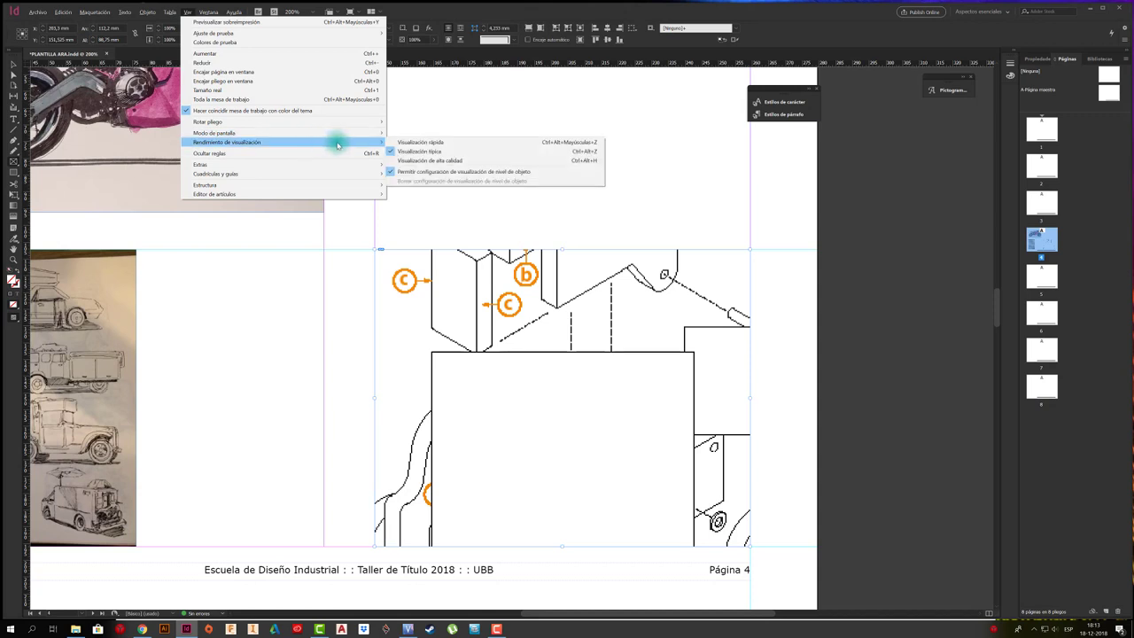
pyautogui.click(427, 144)
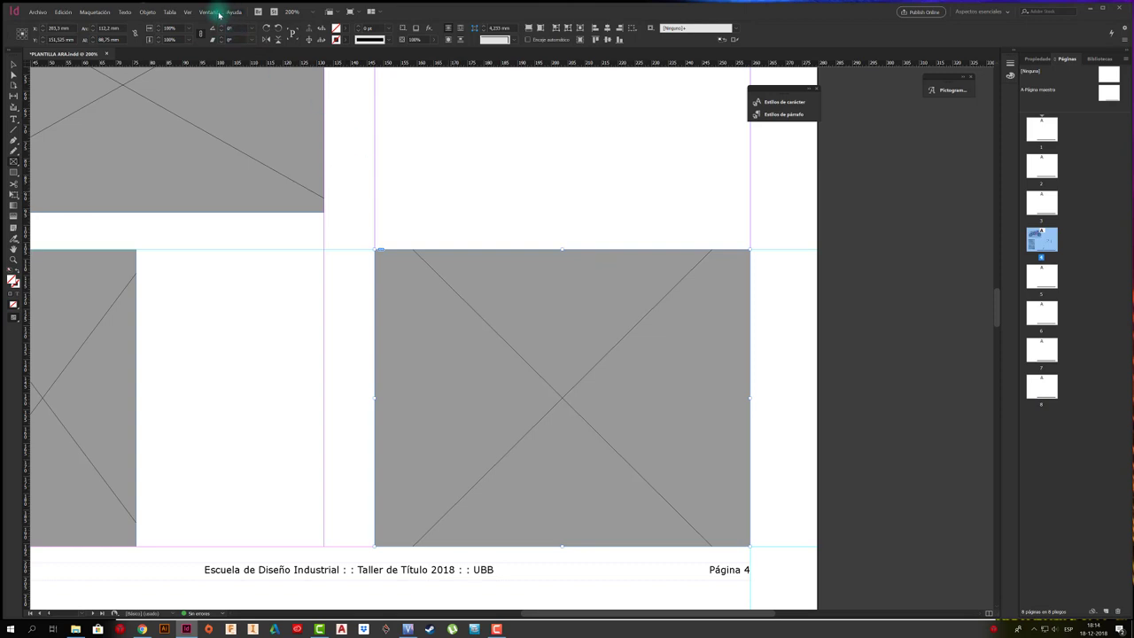
# Set the document's display performance to high quality (Visualización de alta calidad)
pyautogui.click(187, 13)
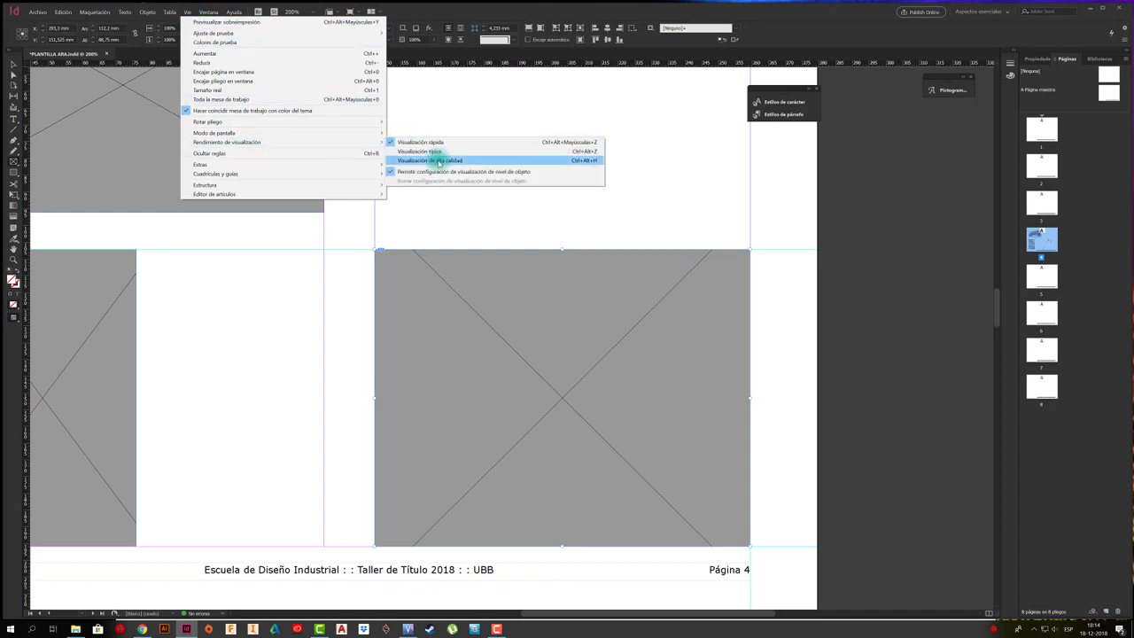
pyautogui.click(436, 160)
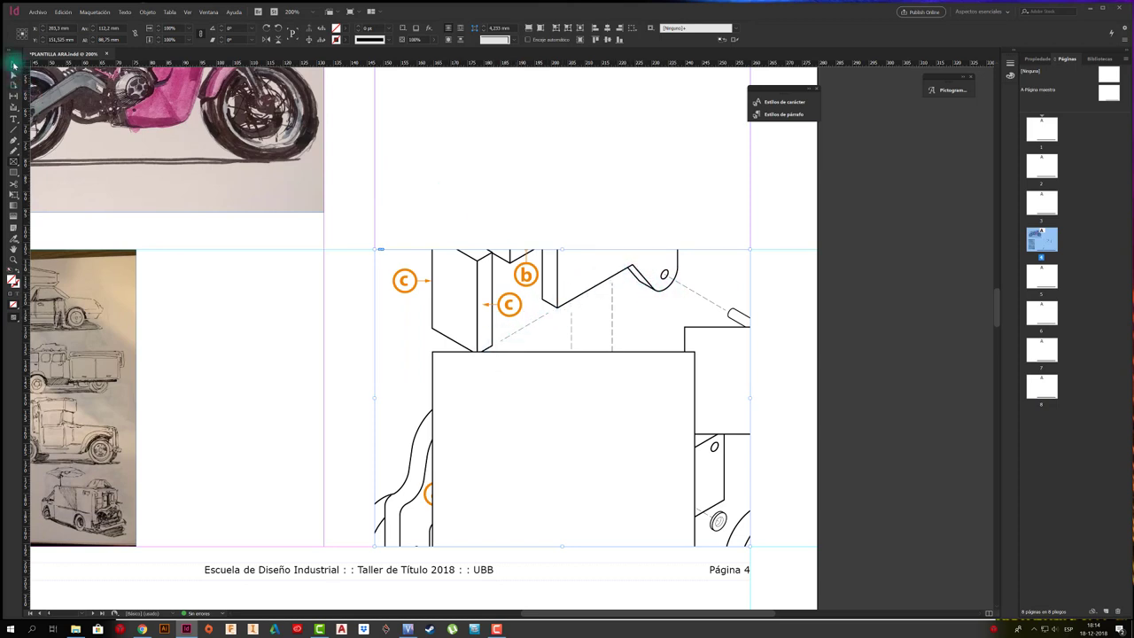
# Make the exploded-view drawing fill its frame proportionally and select the drawing inside the frame
pyautogui.click(14, 65)
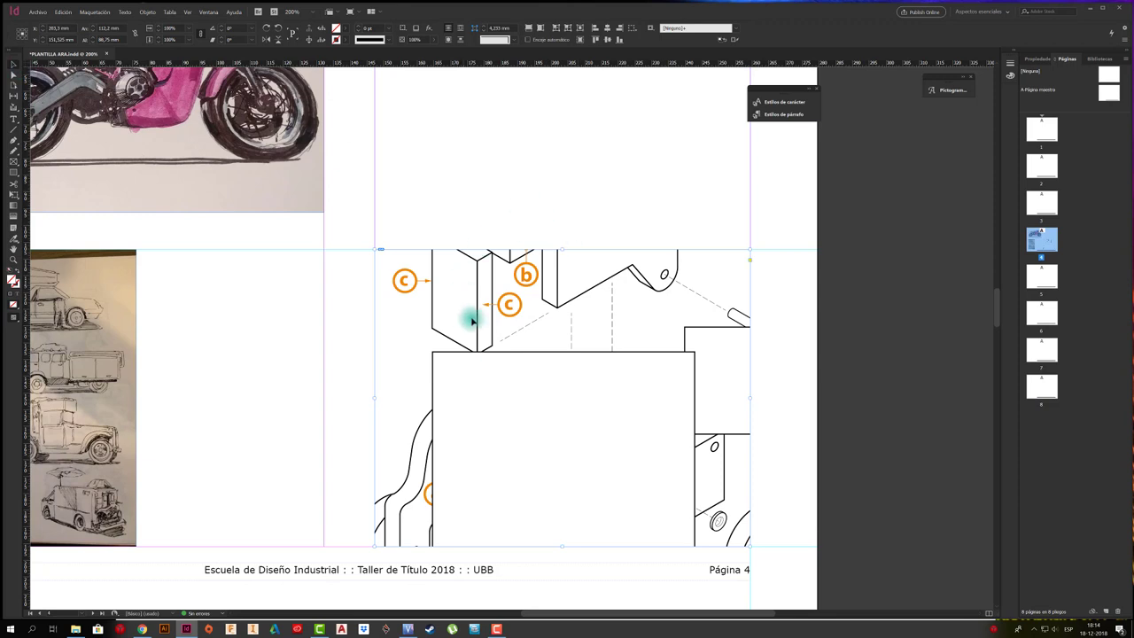
pyautogui.click(528, 29)
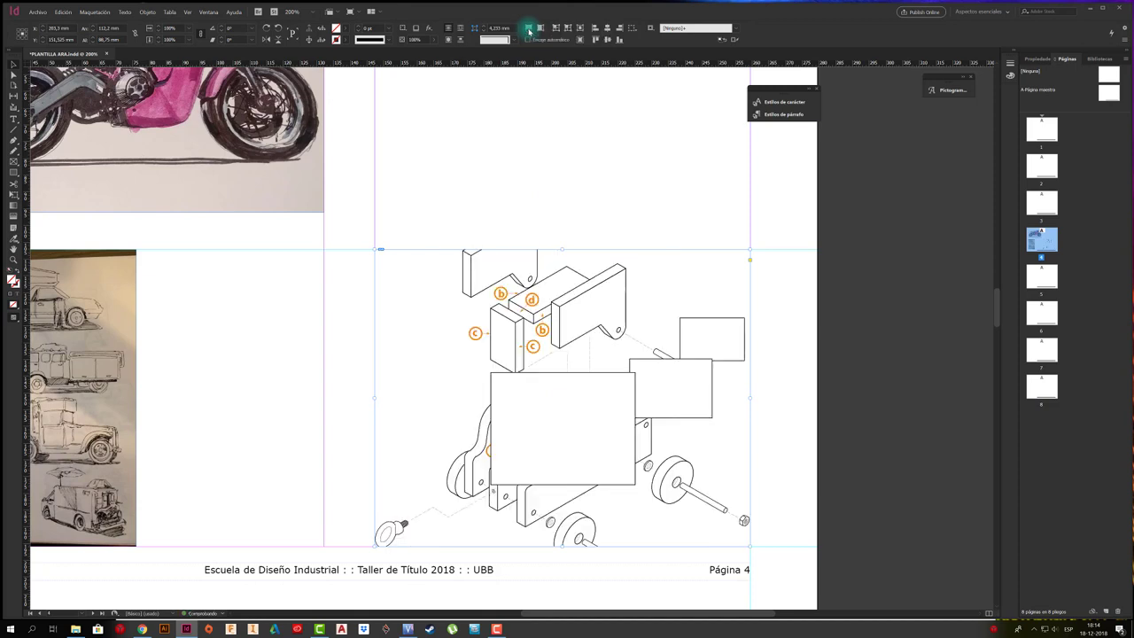
pyautogui.click(791, 323)
pyautogui.click(547, 373)
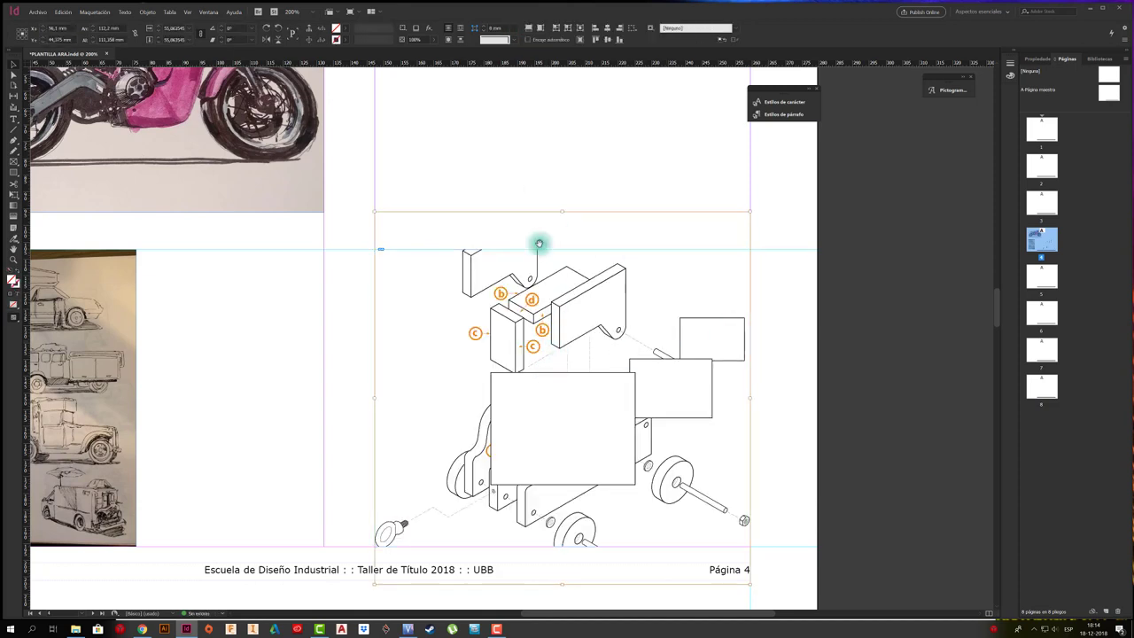
# Fit the exploded-view drawing proportionally inside its frame on page 4
pyautogui.click(541, 28)
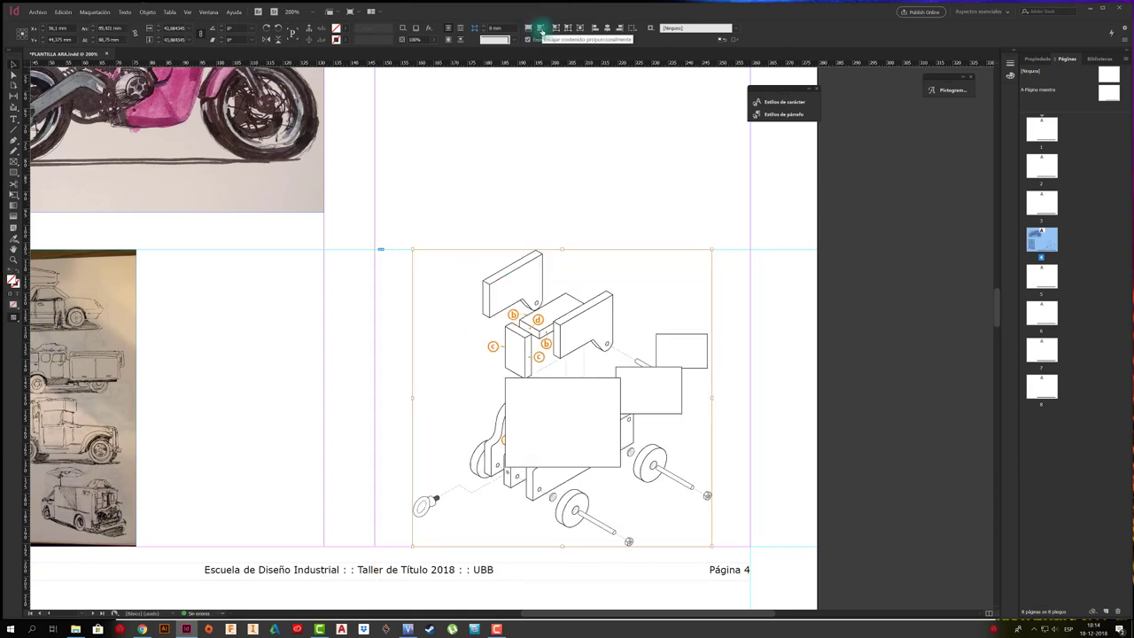
pyautogui.click(838, 324)
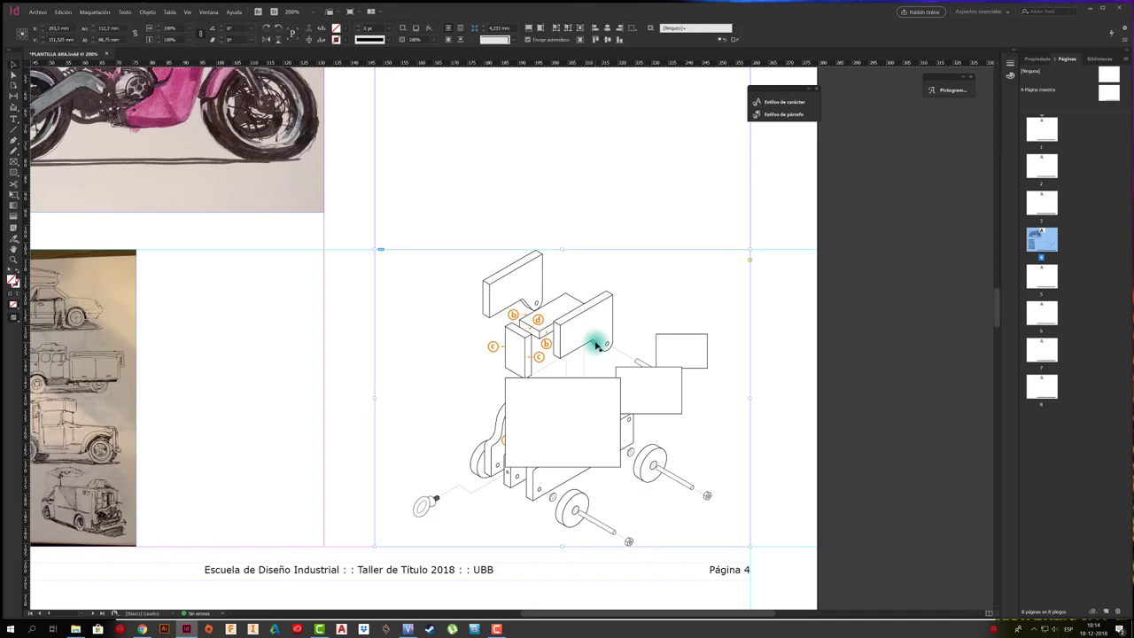
# Edit the placed drawing's original in Illustrator, draw three white rectangles over the exploded view, save it, and return to InDesign
pyautogui.rightClick(597, 344)
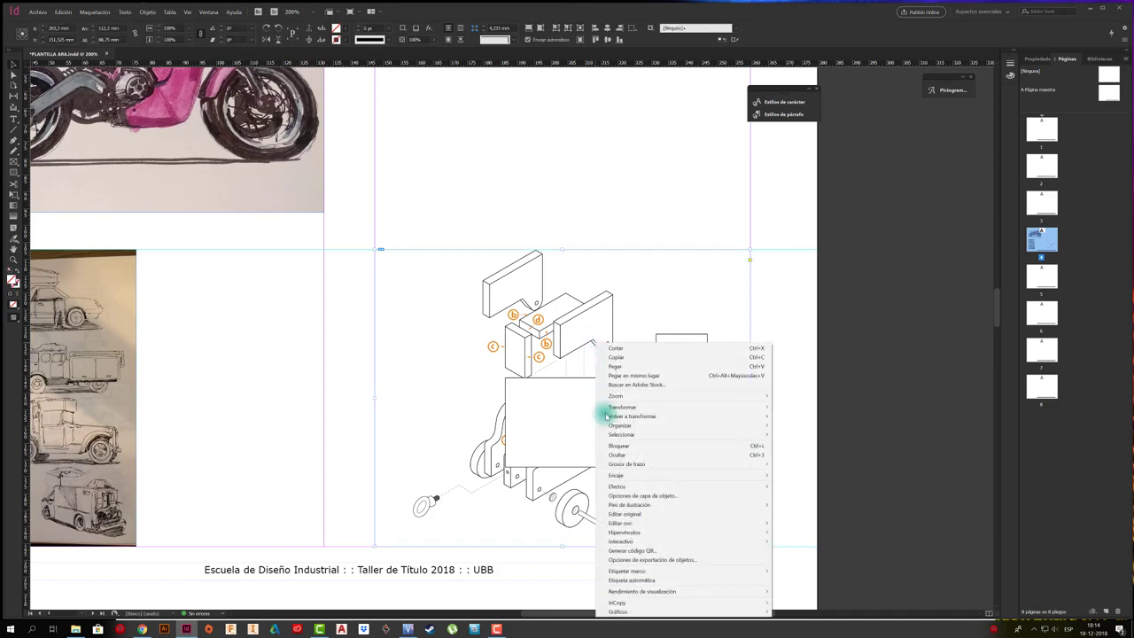
pyautogui.click(627, 513)
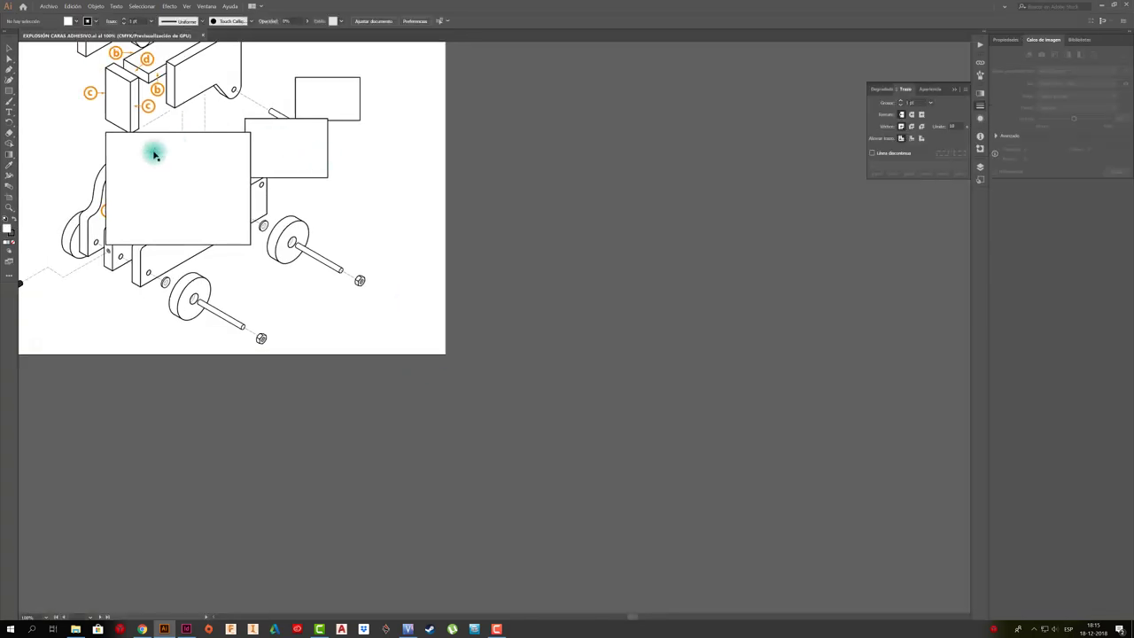
pyautogui.click(9, 91)
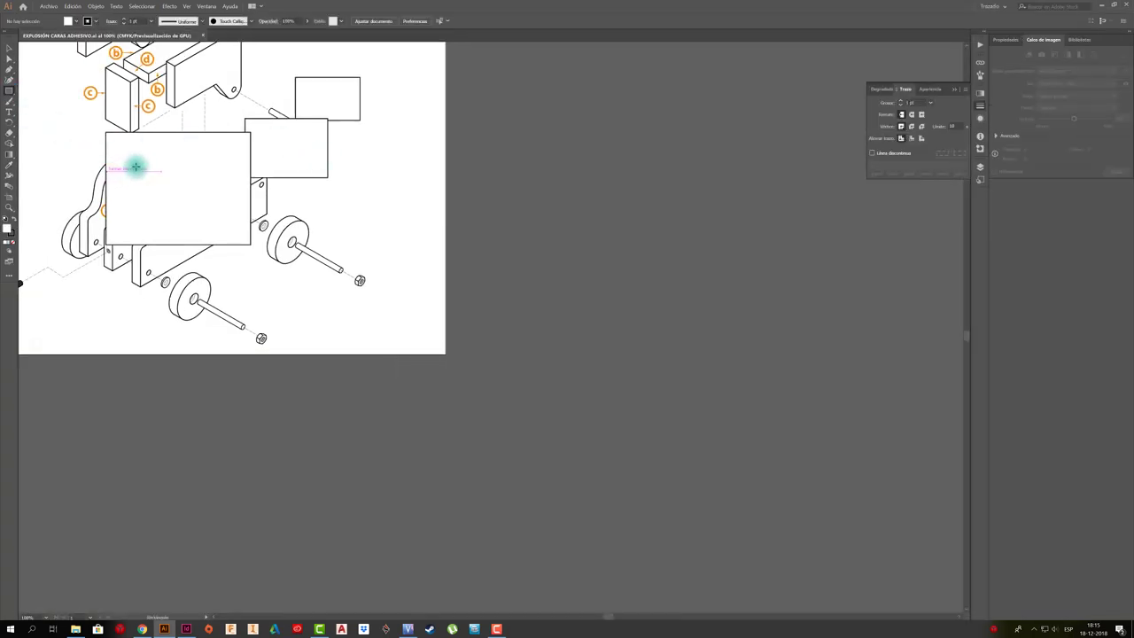
pyautogui.moveTo(54, 80); pyautogui.dragTo(257, 144)
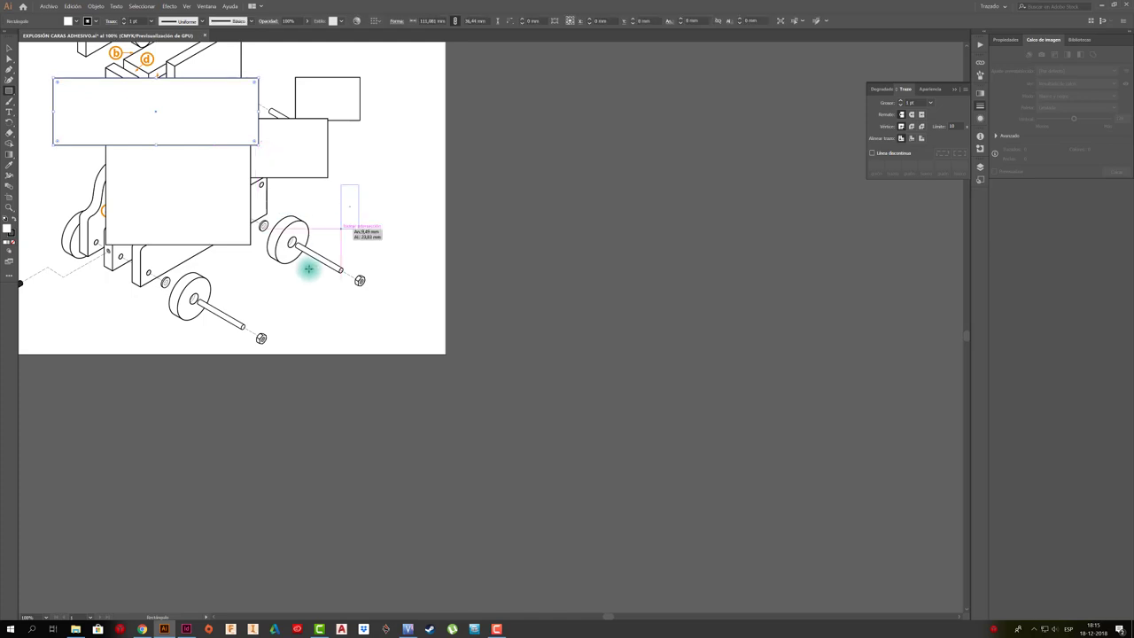
pyautogui.moveTo(308, 268); pyautogui.dragTo(248, 288)
pyautogui.moveTo(54, 189)
pyautogui.mouseDown()
pyautogui.moveTo(187, 296)
pyautogui.moveTo(253, 316)
pyautogui.moveTo(232, 319)
pyautogui.mouseUp()
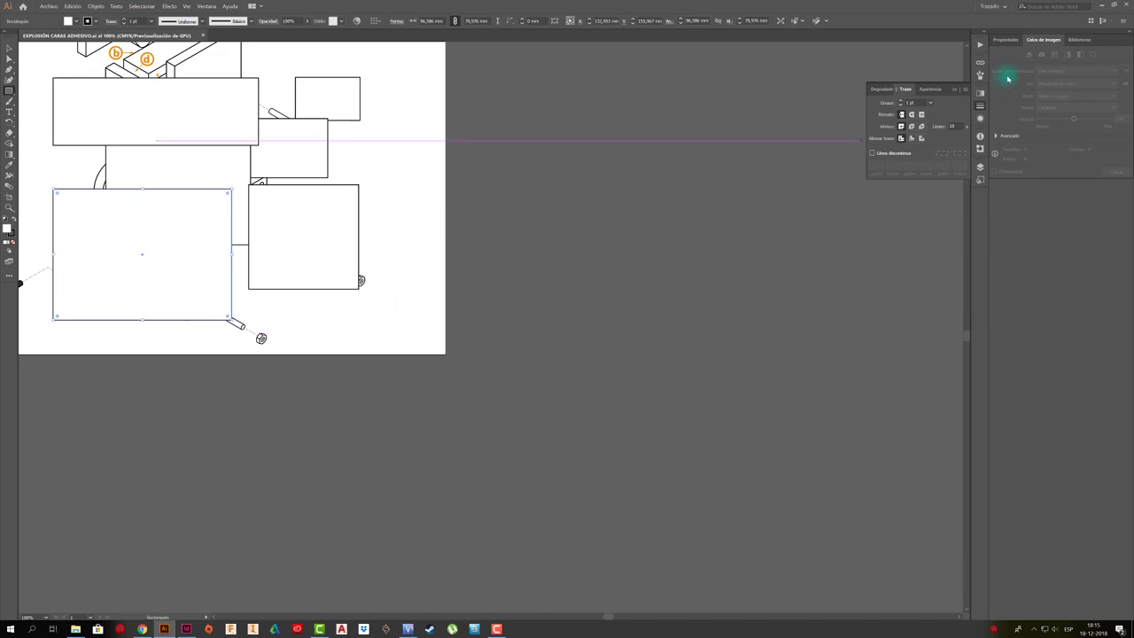
pyautogui.click(1103, 8)
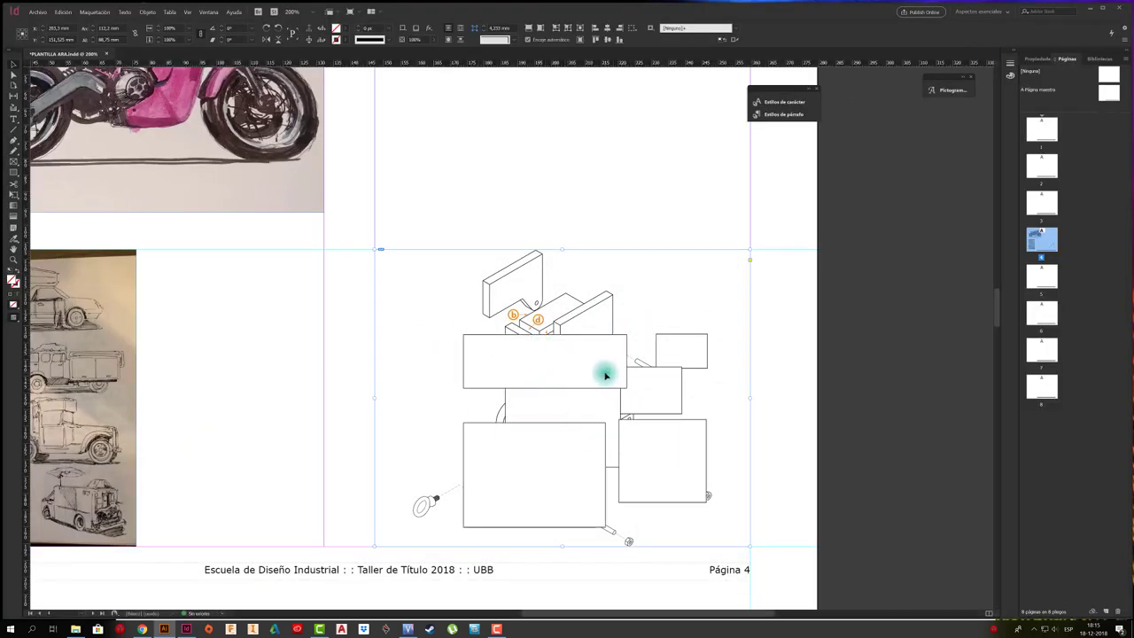
pyautogui.scroll(-1, 606, 375)
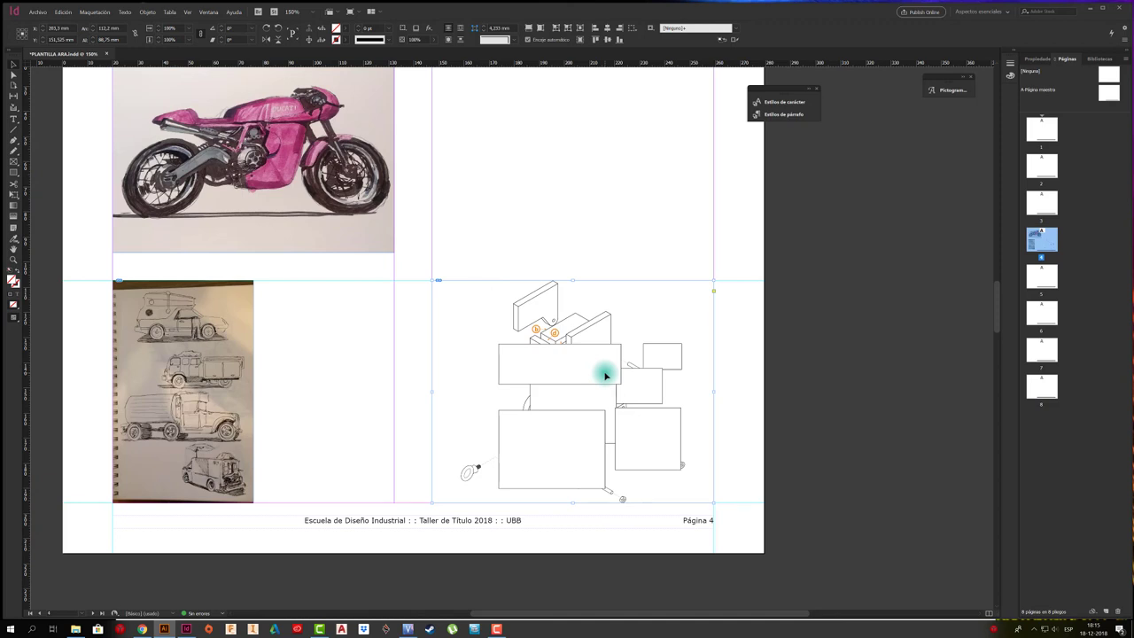
pyautogui.scroll(-2, 606, 376)
pyautogui.scroll(-1, 606, 376)
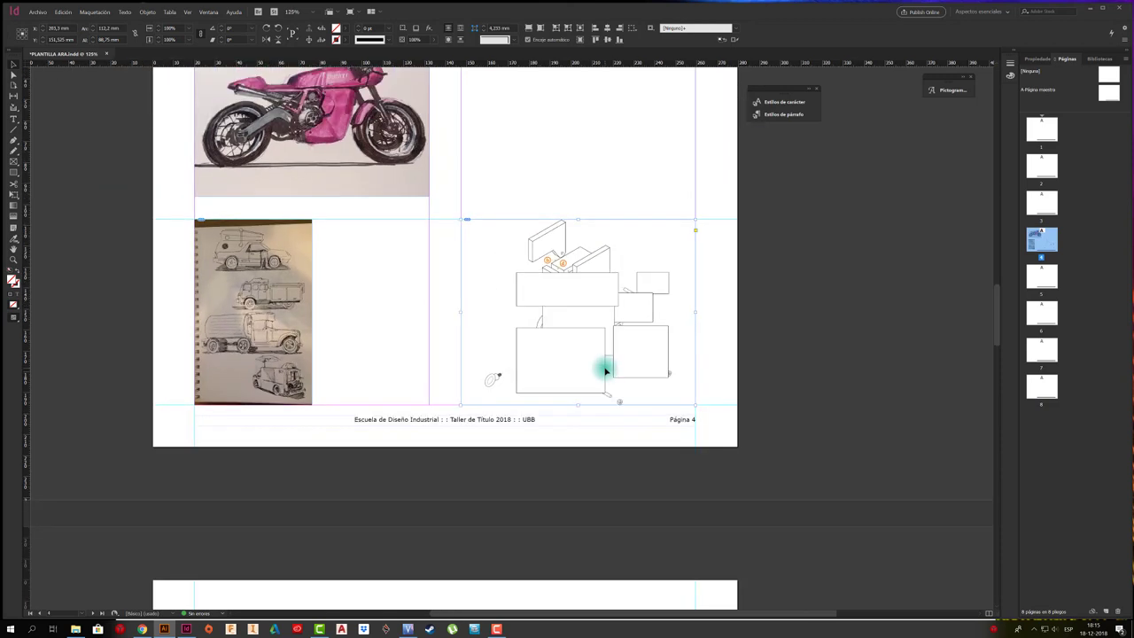
pyautogui.scroll(3, 516, 326)
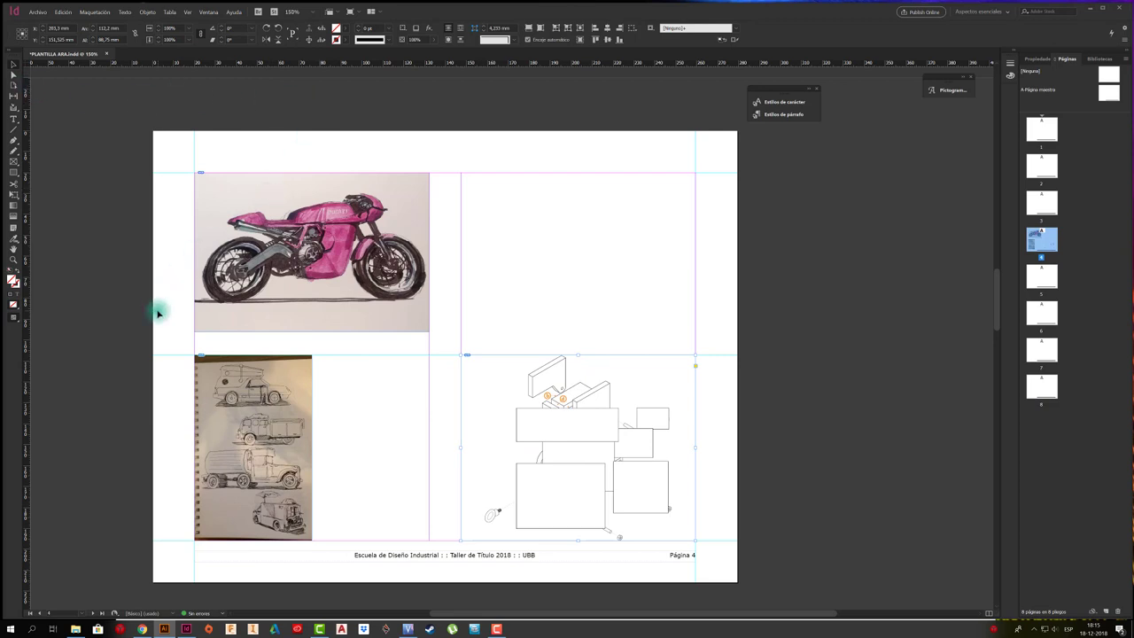
pyautogui.scroll(1, 157, 306)
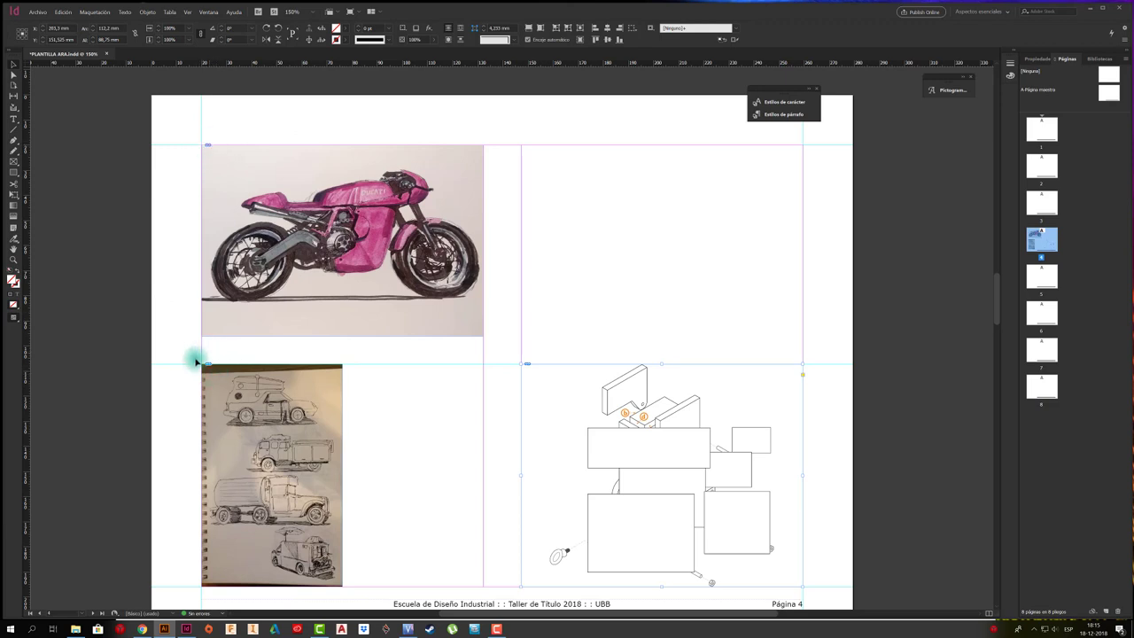
# Move the motorcycle image 20180809_145205_HDR from the MEMORIA folder to the desktop and switch back to InDesign
pyautogui.click(1091, 11)
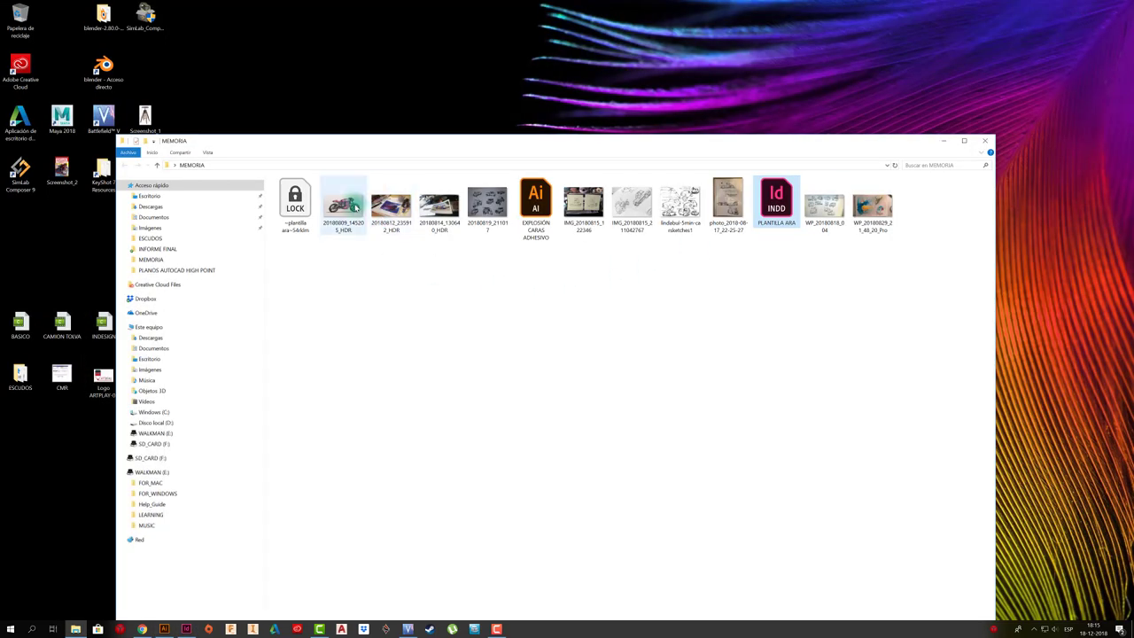
pyautogui.click(345, 204)
pyautogui.moveTo(353, 212); pyautogui.dragTo(437, 76)
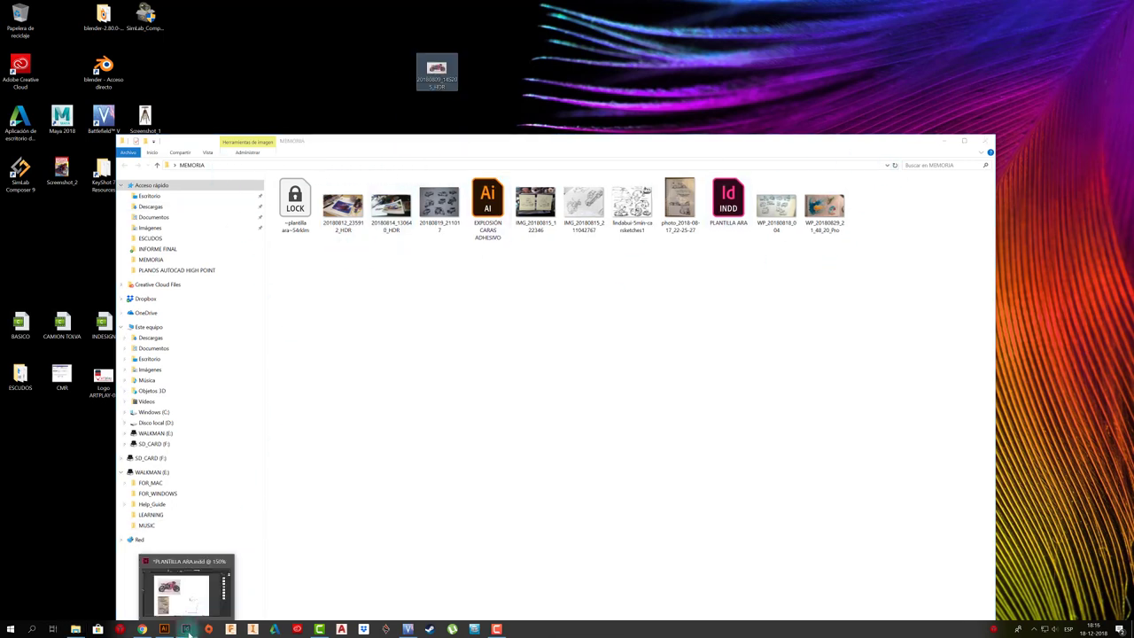
pyautogui.click(229, 572)
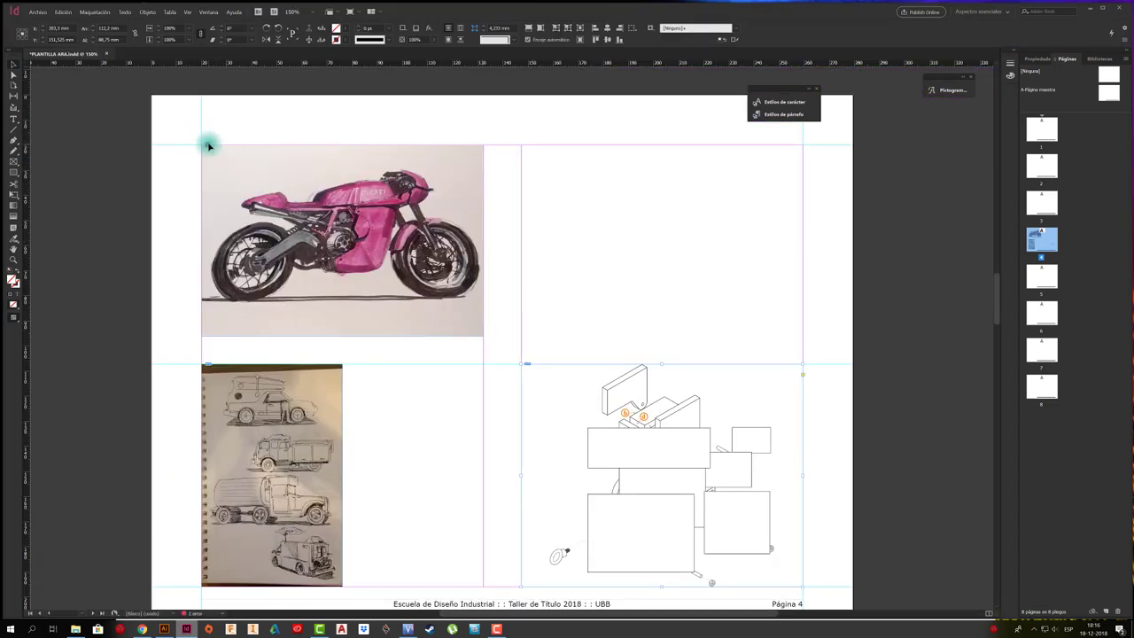
# Open the relink file selection for the missing motorcycle image on page 4 and dismiss it without choosing a file
pyautogui.click(206, 145)
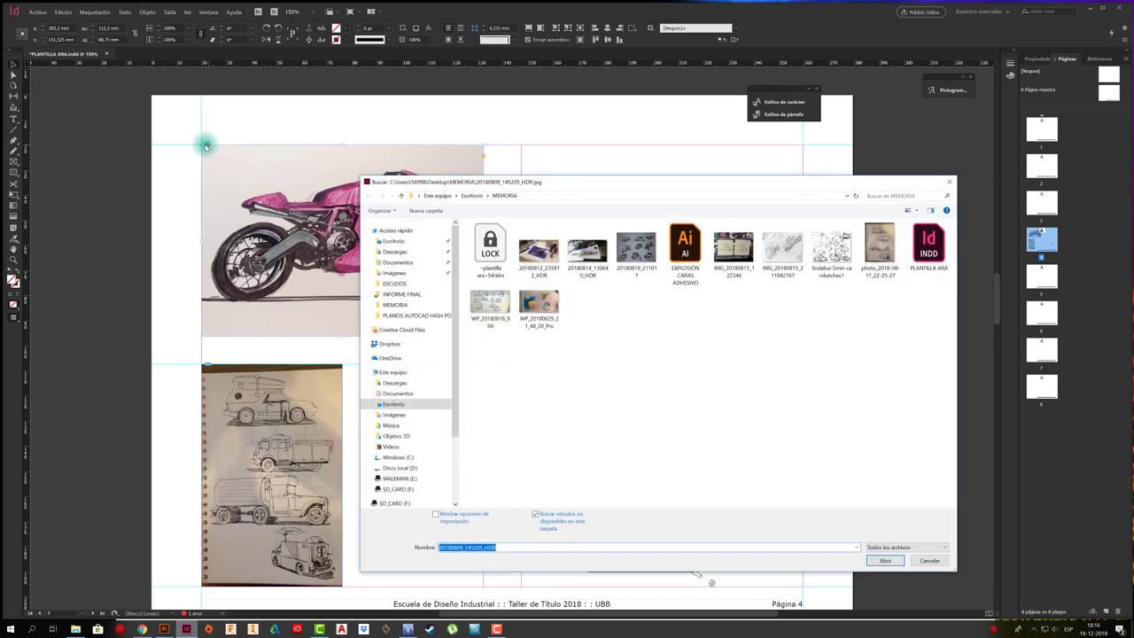
pyautogui.click(647, 385)
pyautogui.press('Return')
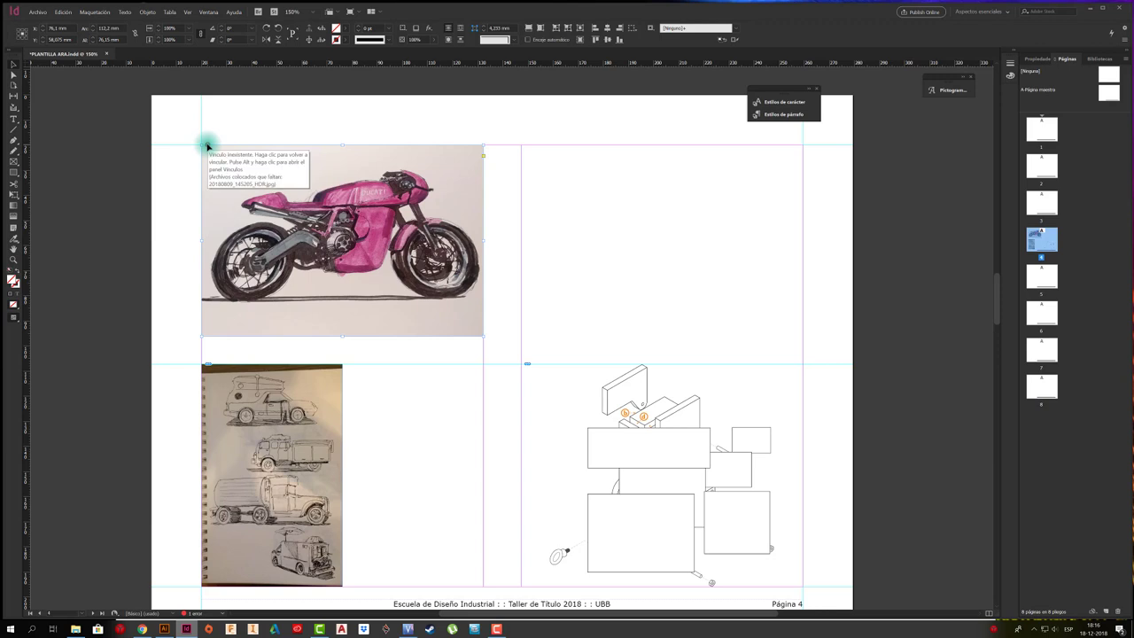
pyautogui.click(407, 118)
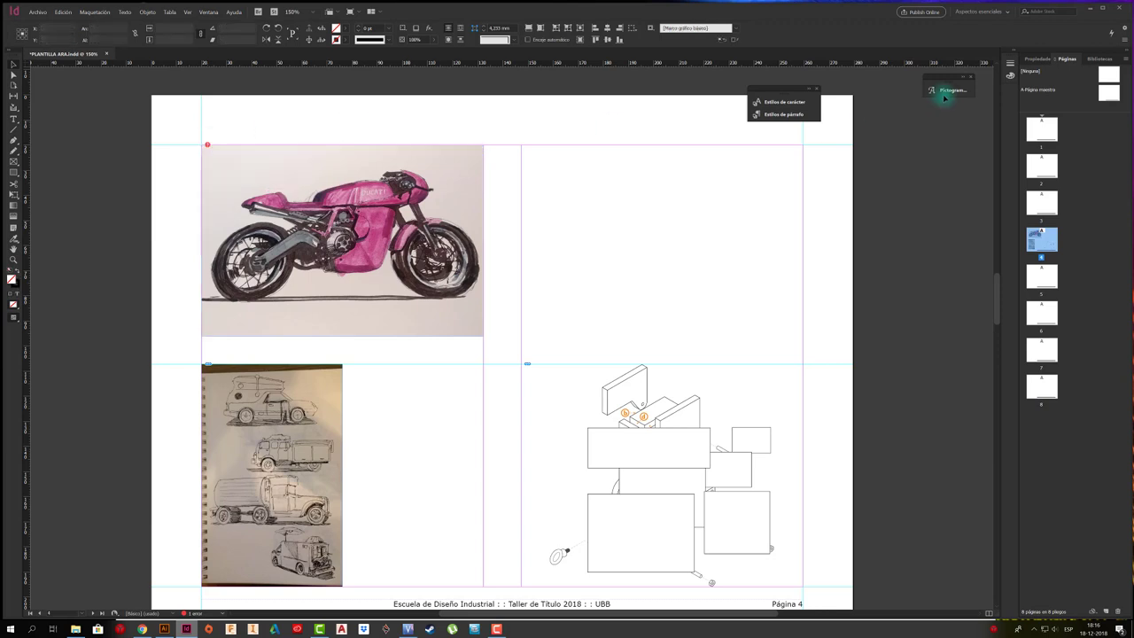
# Move the motorcycle image from the desktop back into the MEMORIA folder and switch back to InDesign
pyautogui.click(1093, 13)
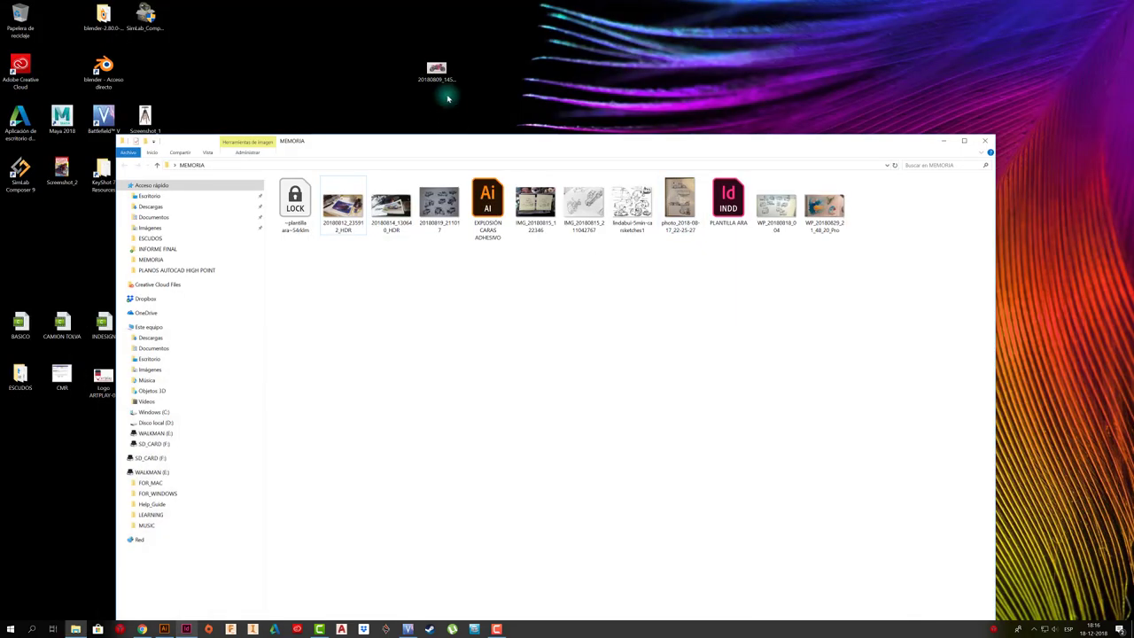
pyautogui.moveTo(441, 75); pyautogui.dragTo(634, 310)
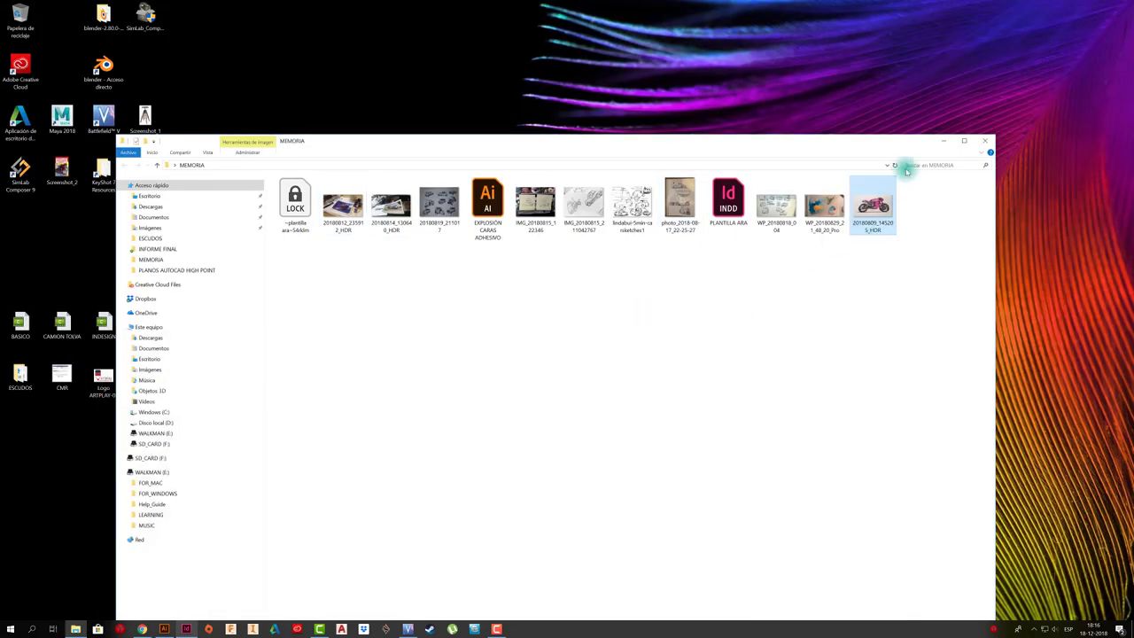
pyautogui.click(186, 629)
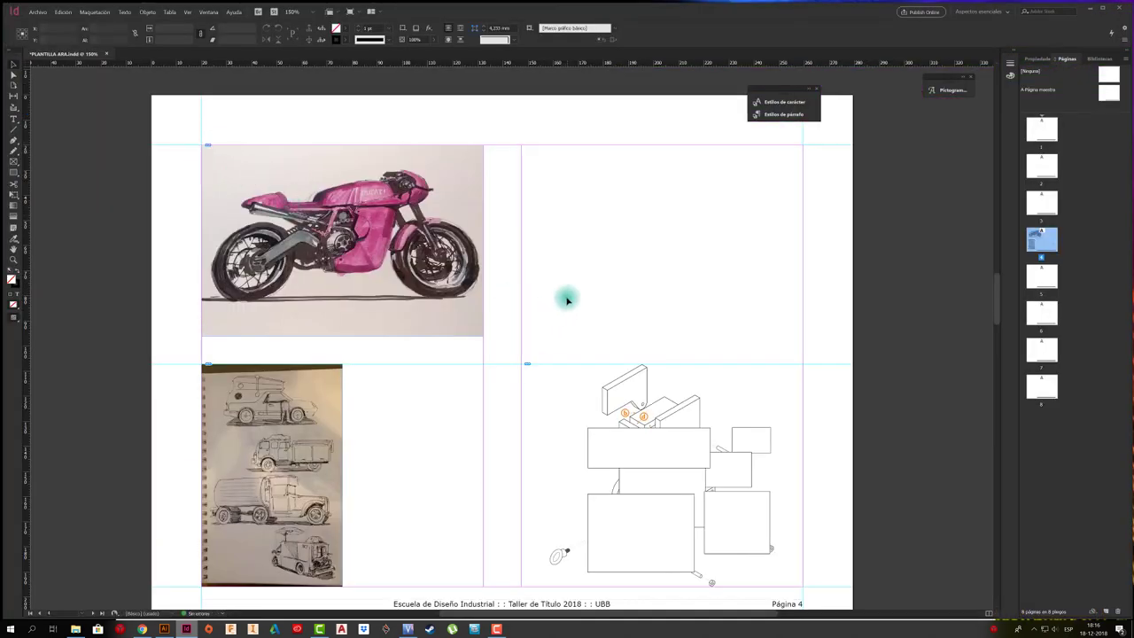
# Draw a 3 × 3 grid of rectangular graphic frames across page 5's left column, about 112.2 × 108.6 mm overall
pyautogui.scroll(-1, 568, 299)
pyautogui.scroll(-3, 567, 298)
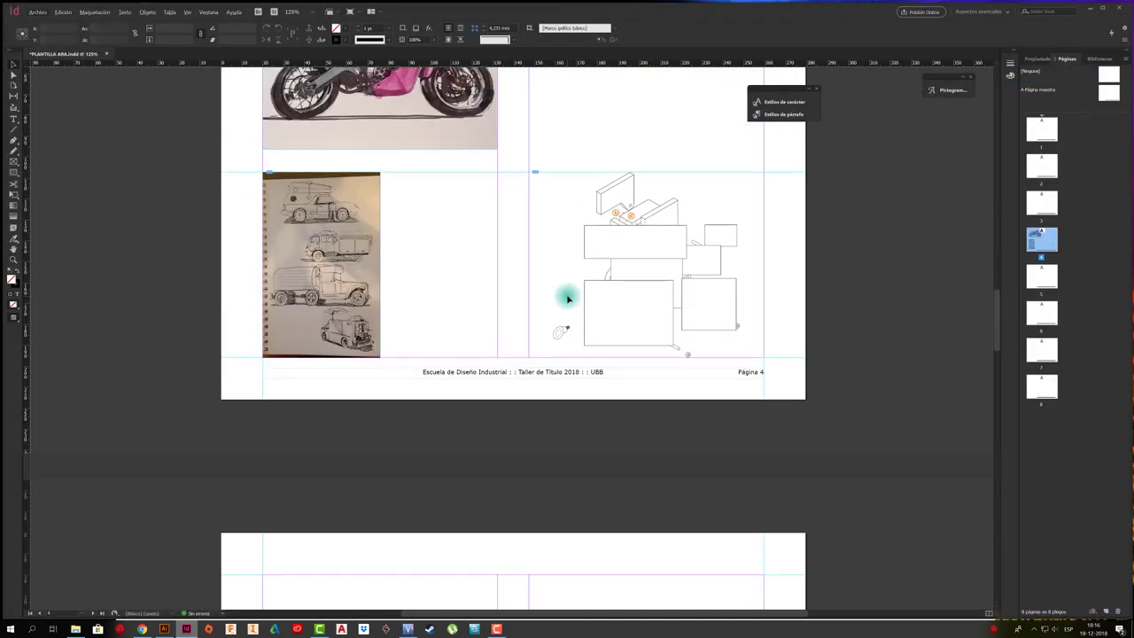
pyautogui.scroll(1, 567, 298)
pyautogui.scroll(-5, 567, 298)
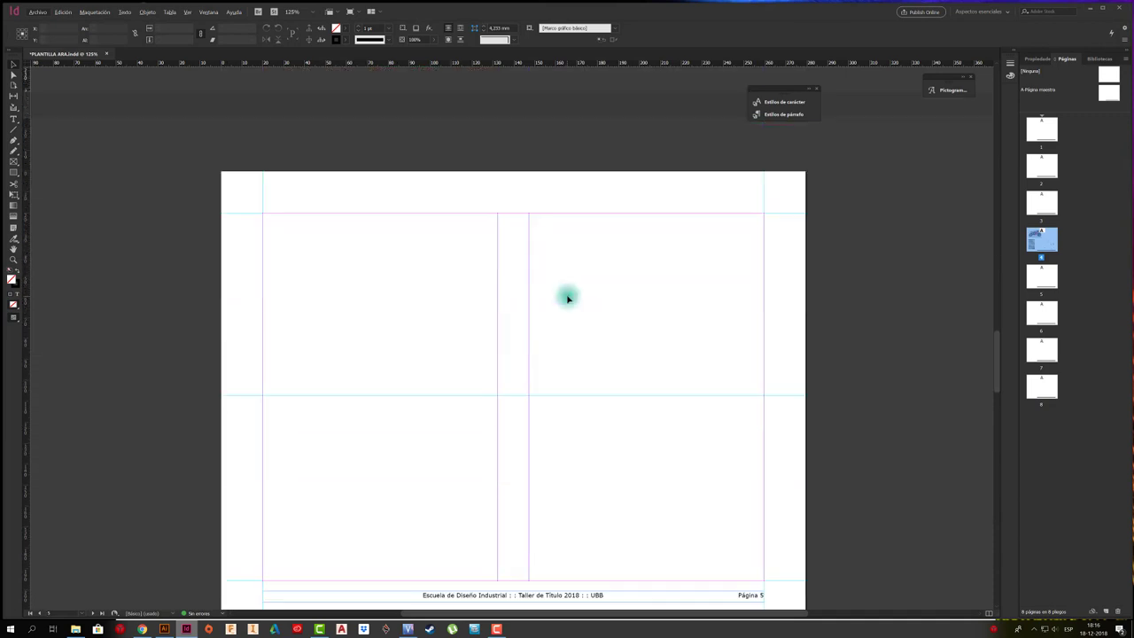
pyautogui.scroll(-2, 568, 298)
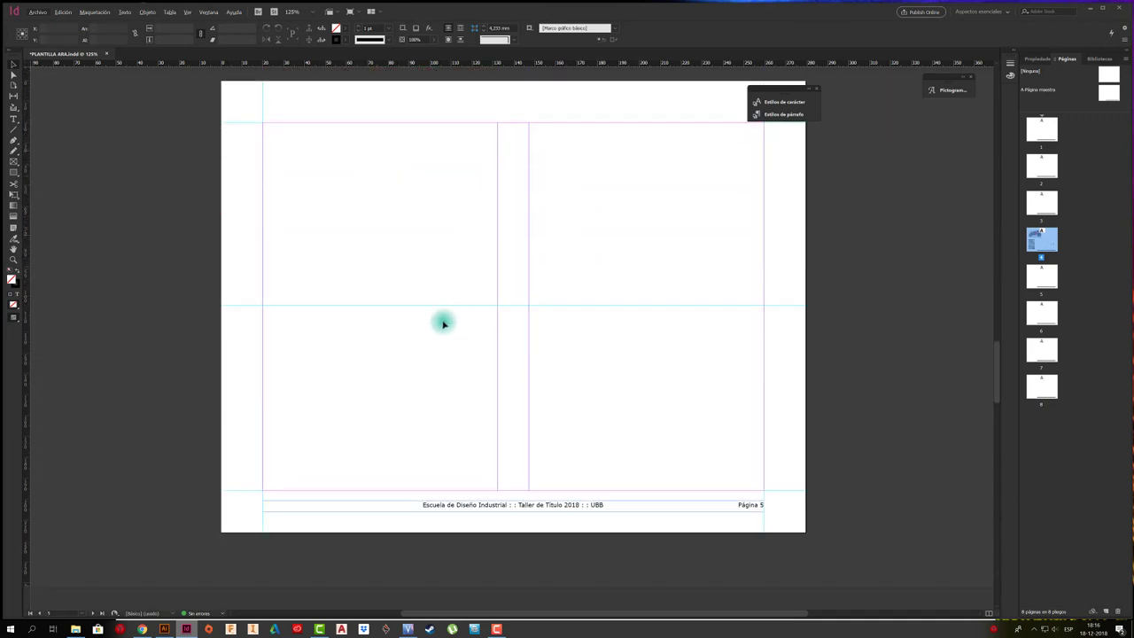
pyautogui.click(16, 164)
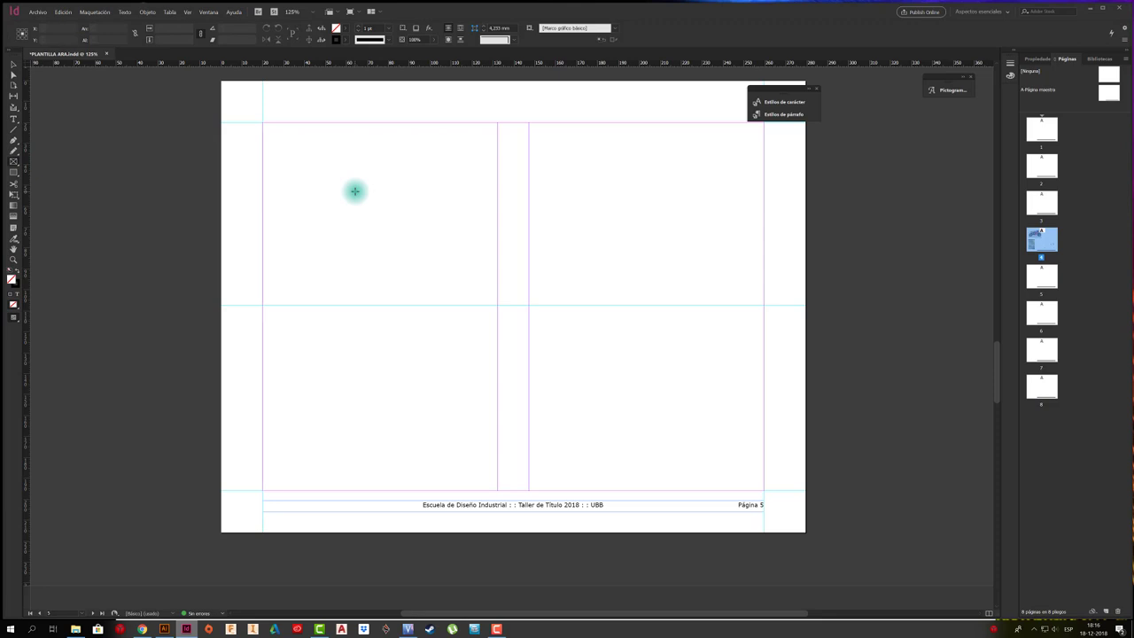
pyautogui.moveTo(260, 122); pyautogui.dragTo(497, 351)
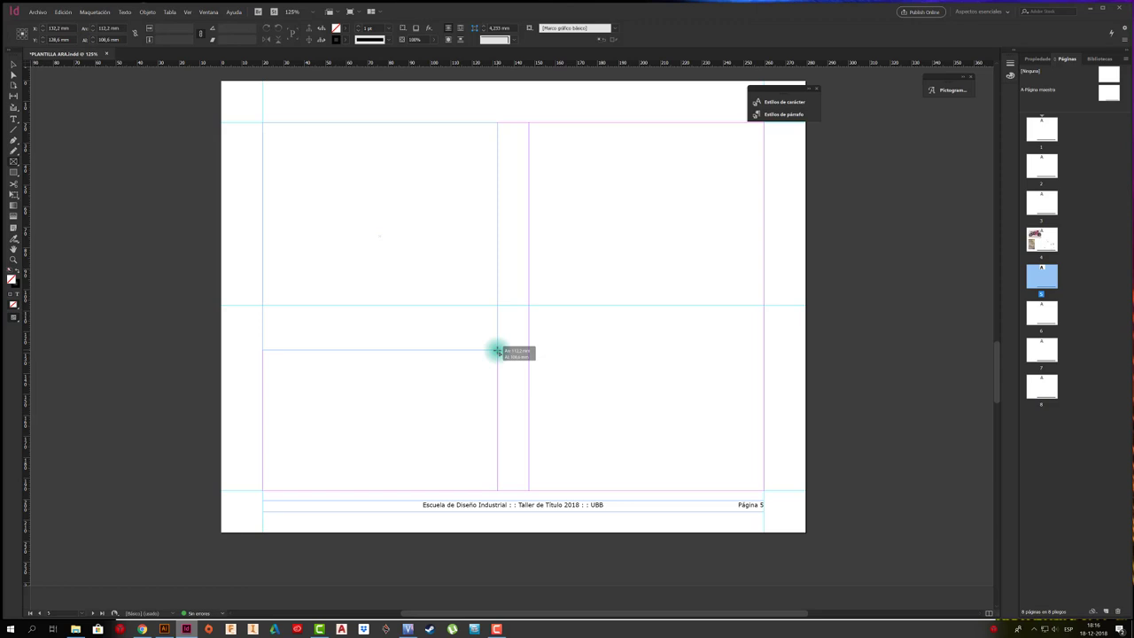
pyautogui.press('Up')
pyautogui.moveTo(496, 350); pyautogui.dragTo(497, 350)
pyautogui.press('Up')
pyautogui.press('Right')
pyautogui.press('Right')
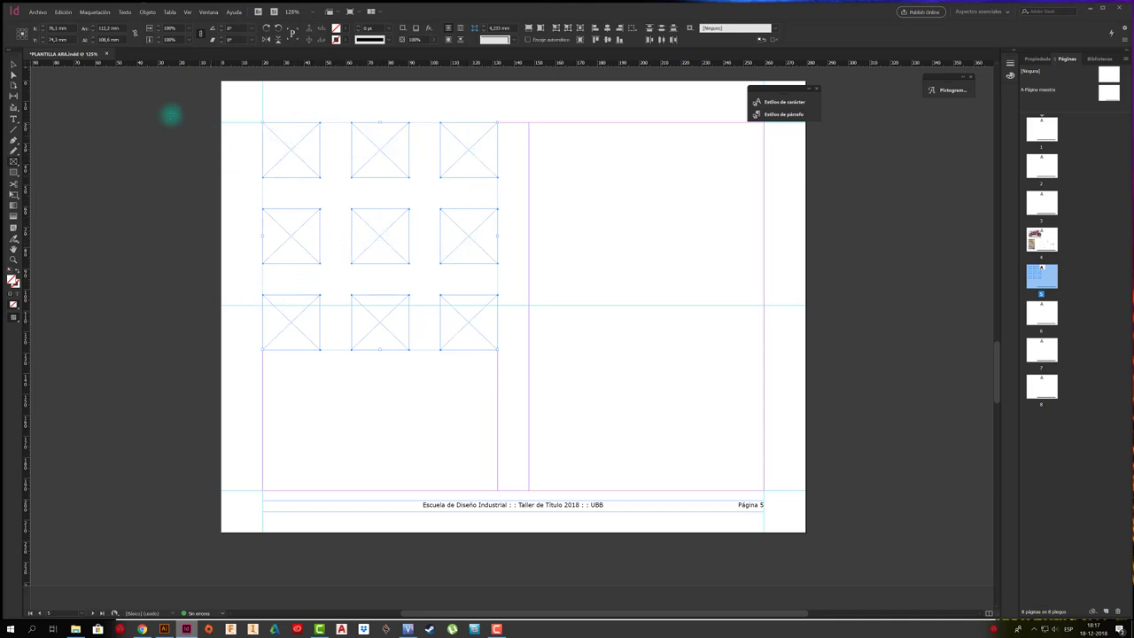
# Load the four images from 20180809_145205_HDR to 20180819_211017 in the MEMORIA folder for placing
pyautogui.click(36, 12)
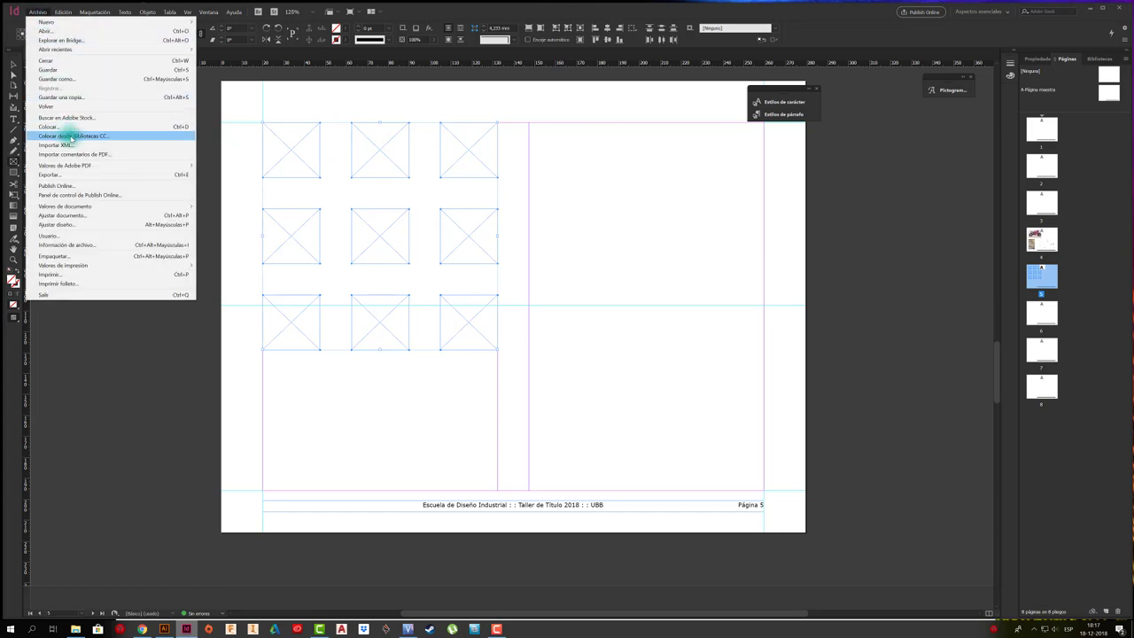
pyautogui.click(626, 235)
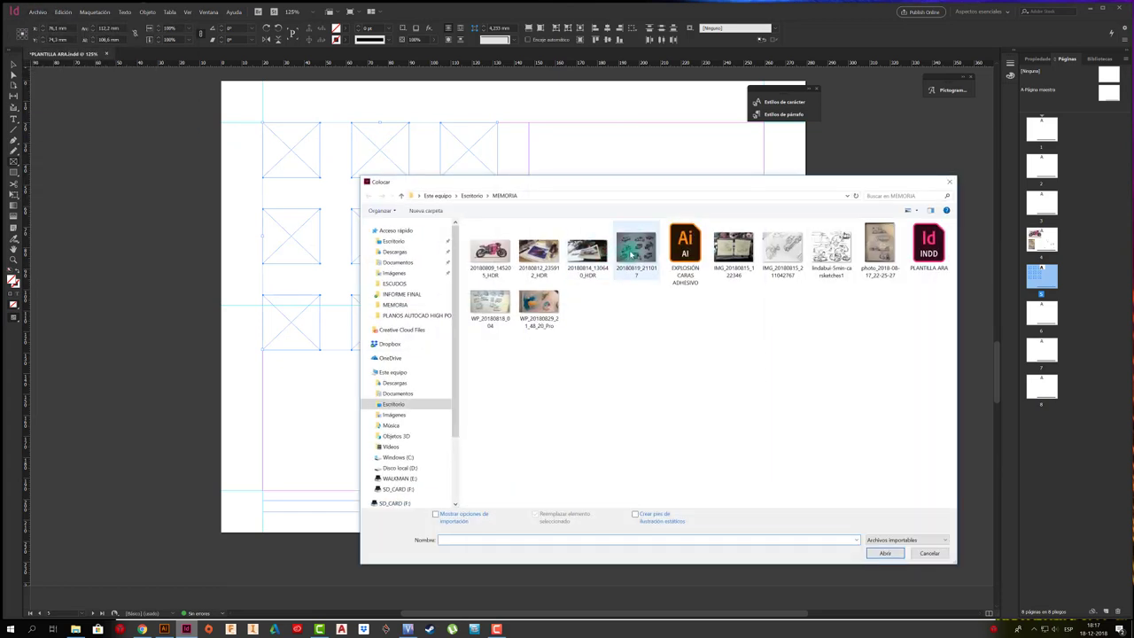
pyautogui.click(631, 252)
pyautogui.hotkey('shift', 'Left')
pyautogui.hotkey('shift', 'Left')
pyautogui.hotkey('shift', 'Left')
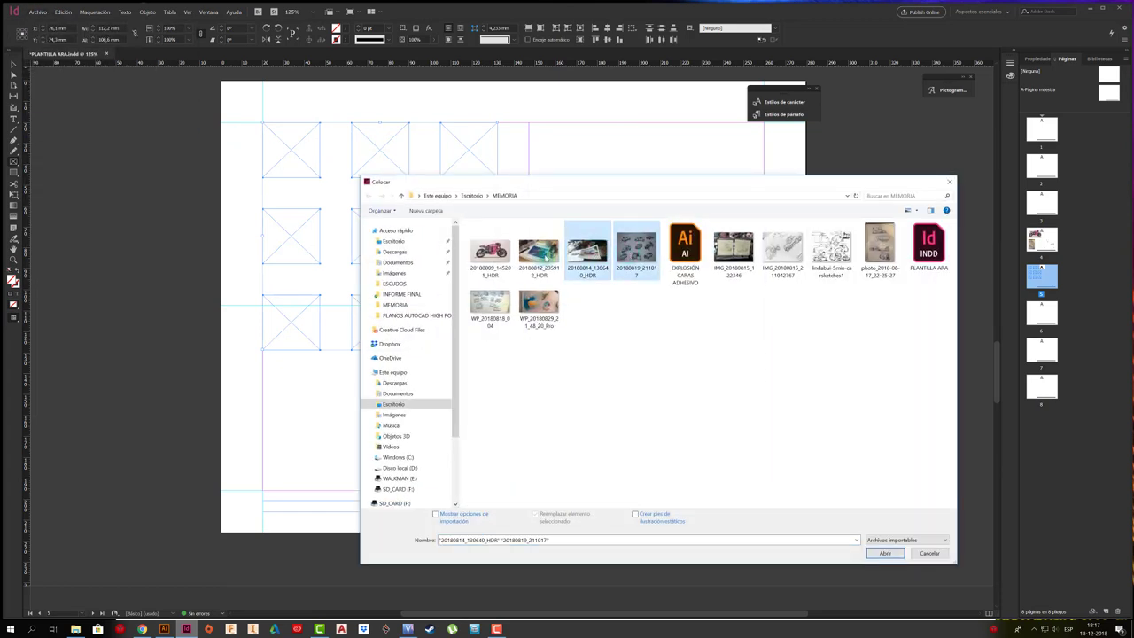
pyautogui.click(885, 553)
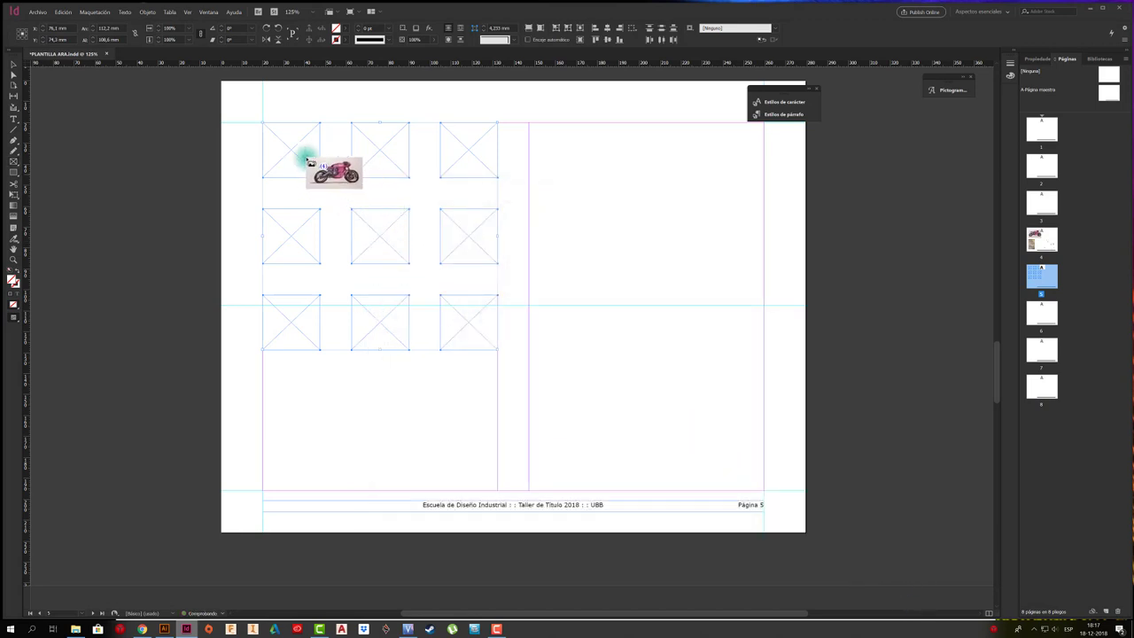
# Place the loaded images in the three frames of the grid's first row and the first frame of its second row
pyautogui.click(301, 148)
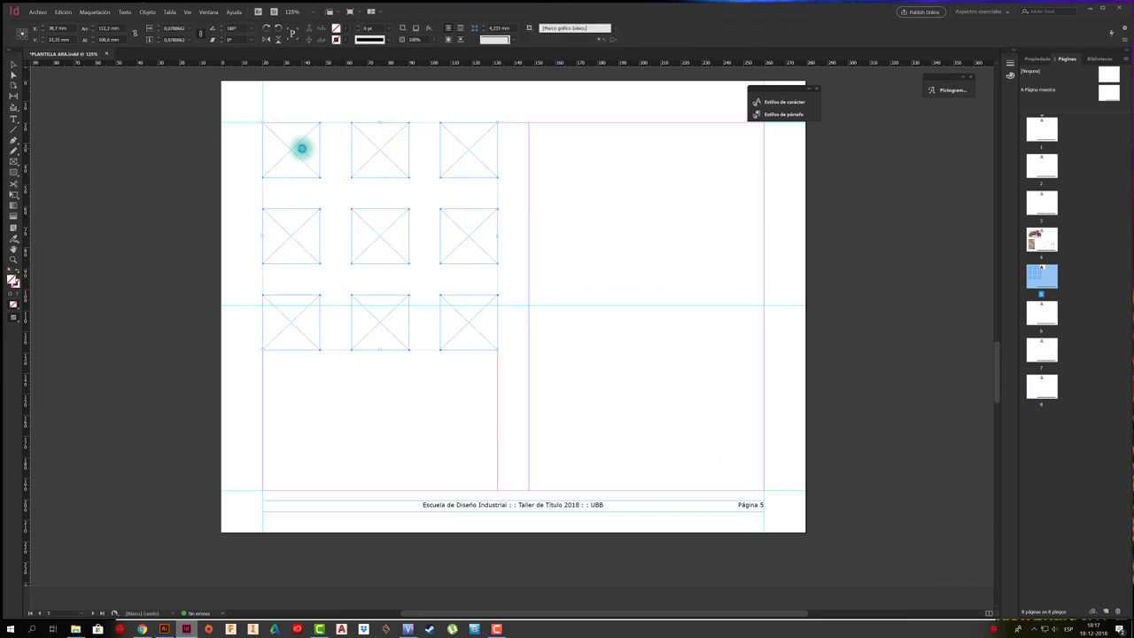
pyautogui.click(464, 170)
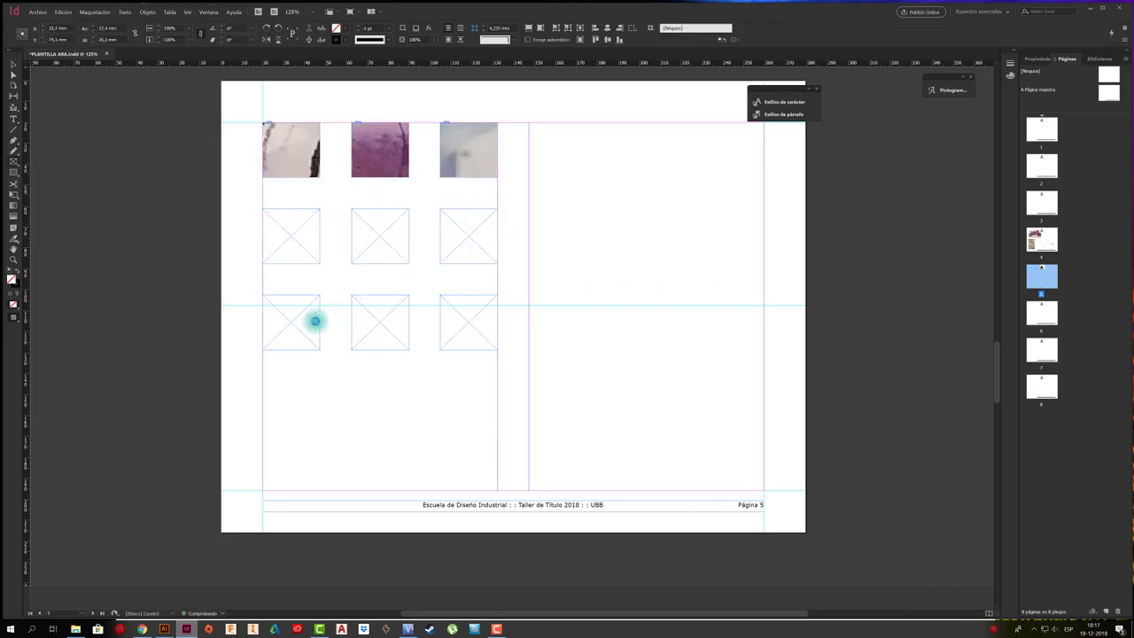
pyautogui.click(292, 236)
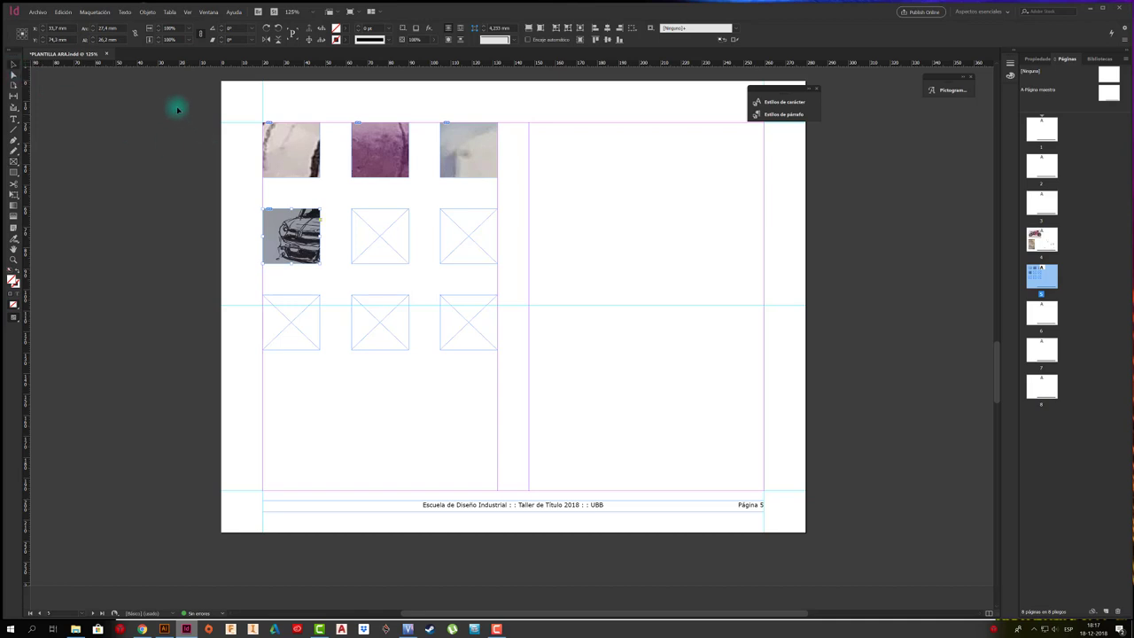
# Fit the four images in the grid's first two rows proportionally so they fill their frames
pyautogui.moveTo(175, 106); pyautogui.dragTo(523, 286)
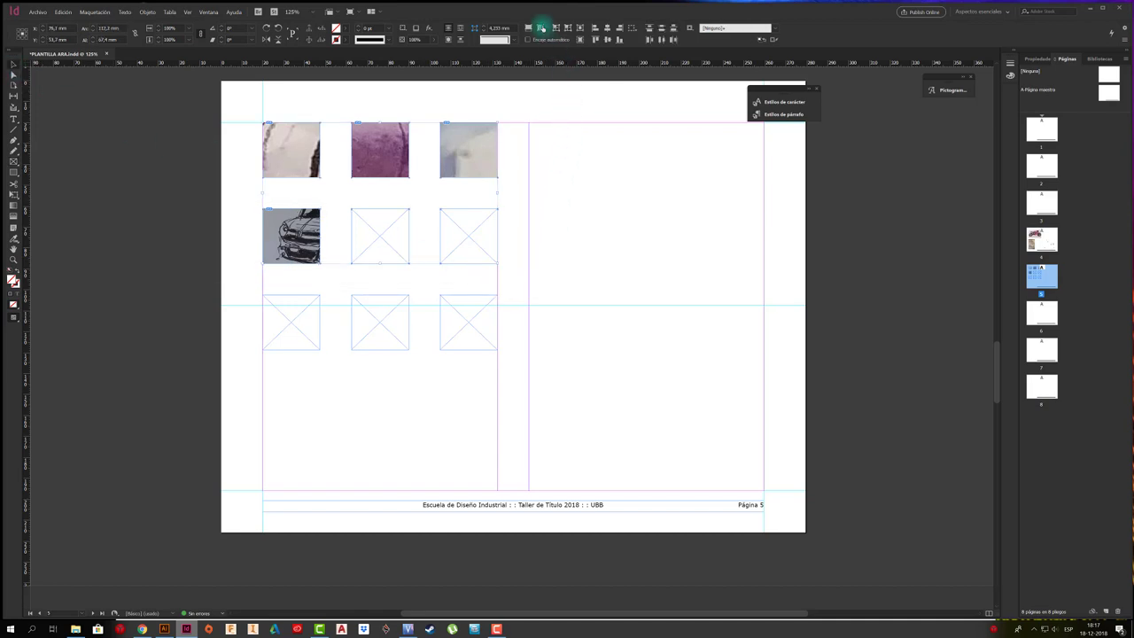
pyautogui.click(541, 28)
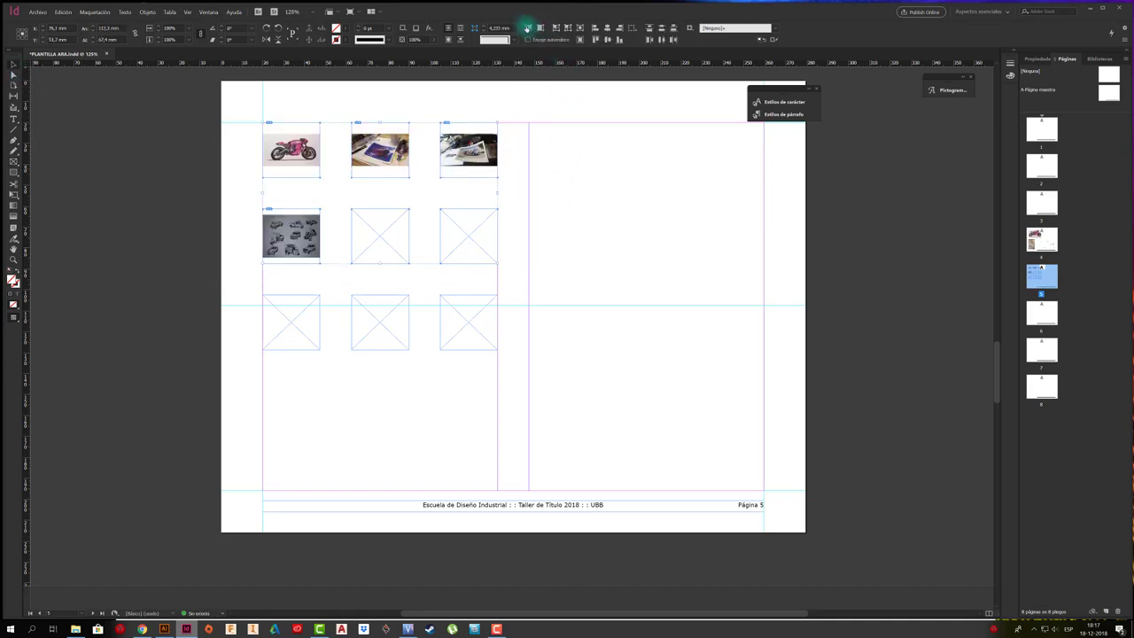
pyautogui.click(527, 28)
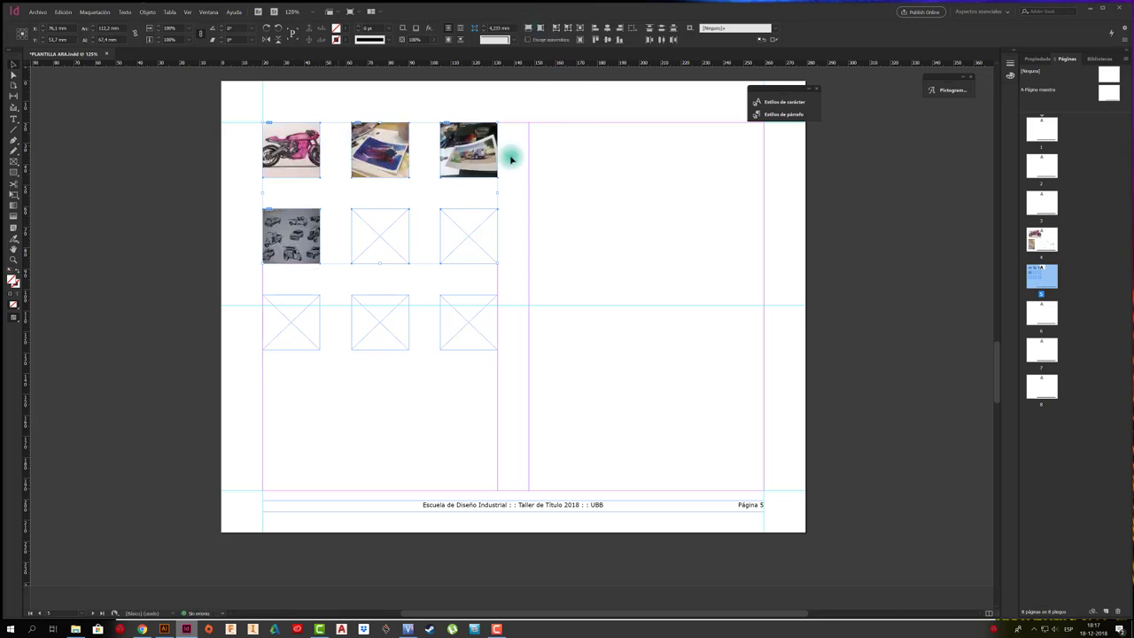
# Reposition the motorcycle image slightly within the first frame of the grid
pyautogui.doubleClick(298, 170)
pyautogui.moveTo(301, 156)
pyautogui.mouseDown()
pyautogui.moveTo(274, 172)
pyautogui.moveTo(301, 156)
pyautogui.mouseUp()
pyautogui.click(166, 152)
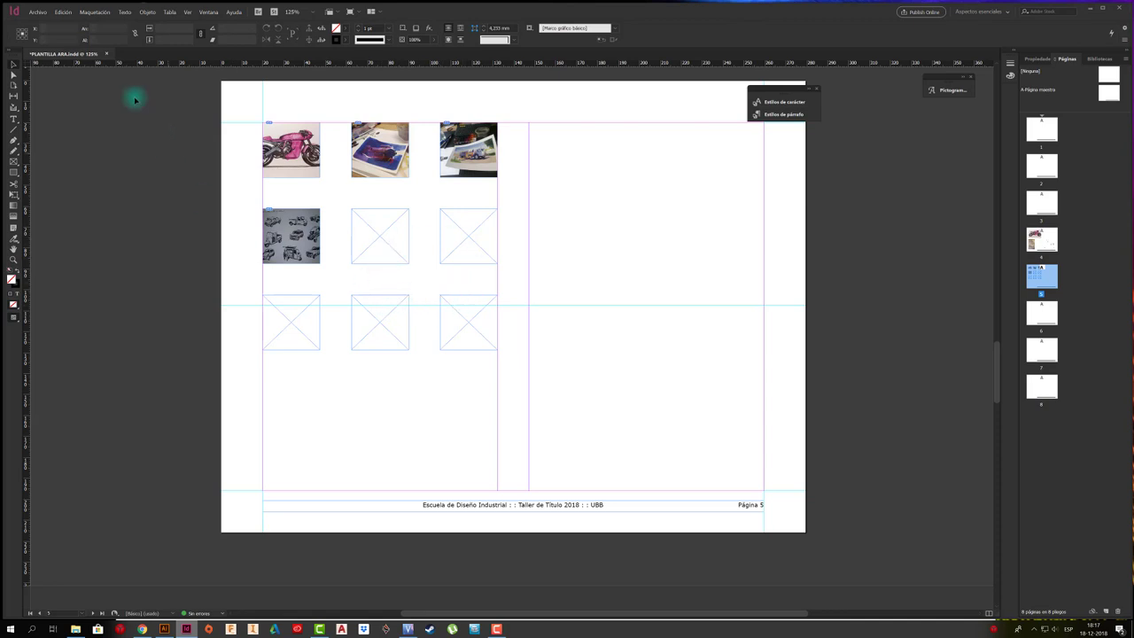
# Load IMG_20180815_122346, IMG_20180815_211042767, lindabui-5min-carsketches1 and photo_2018-08-17_22-25-27 from the MEMORIA folder for placing
pyautogui.click(40, 13)
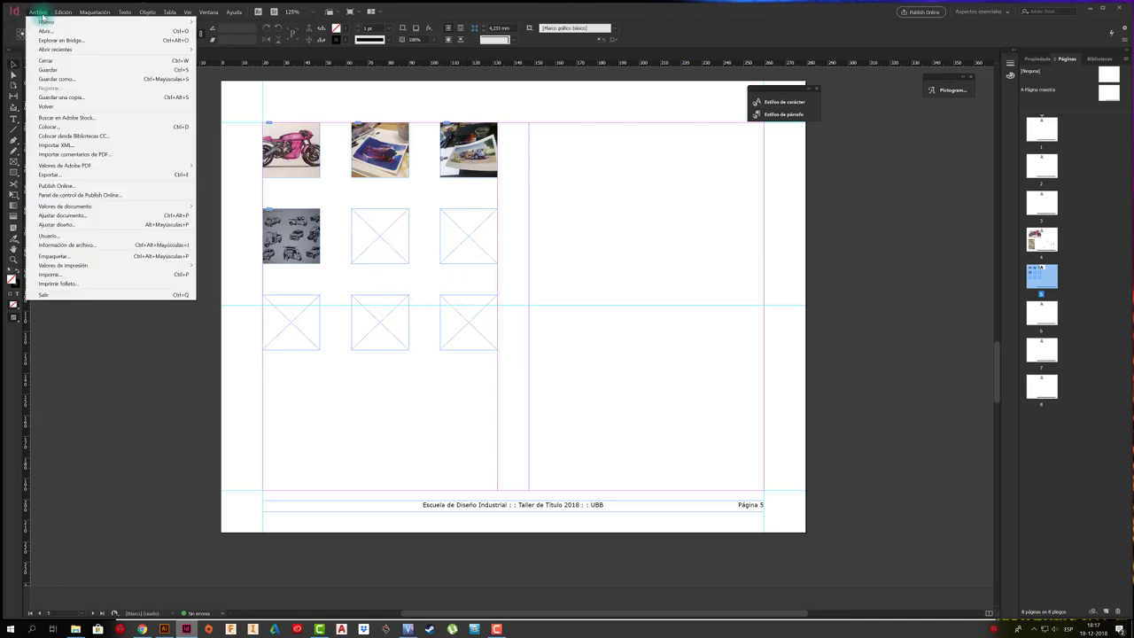
pyautogui.click(71, 126)
pyautogui.click(879, 253)
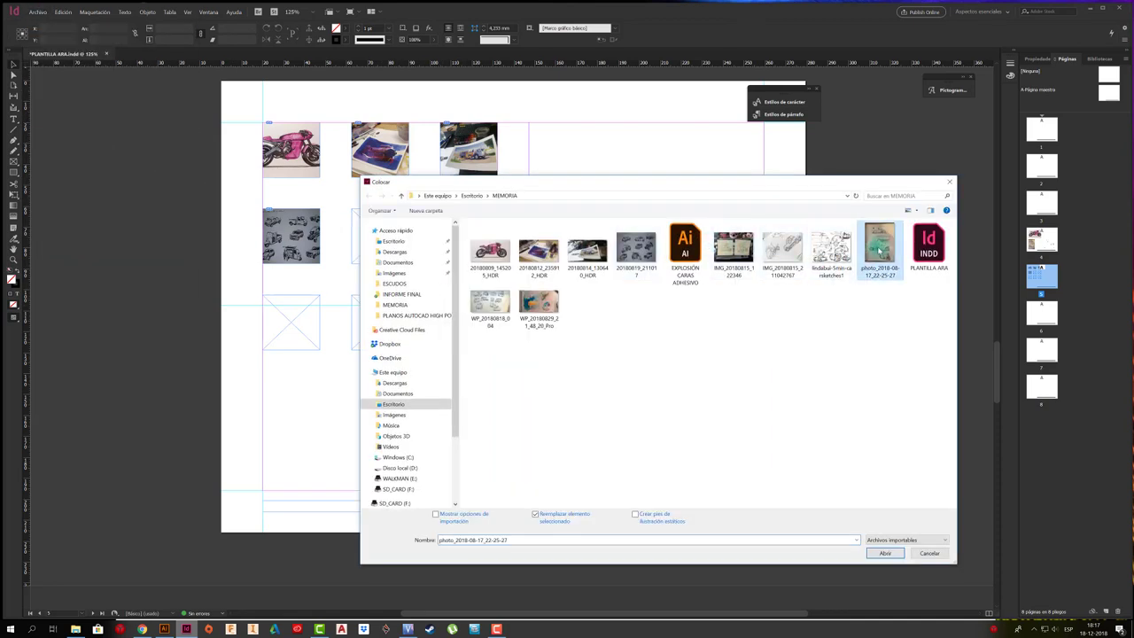
pyautogui.moveTo(905, 237); pyautogui.dragTo(757, 293)
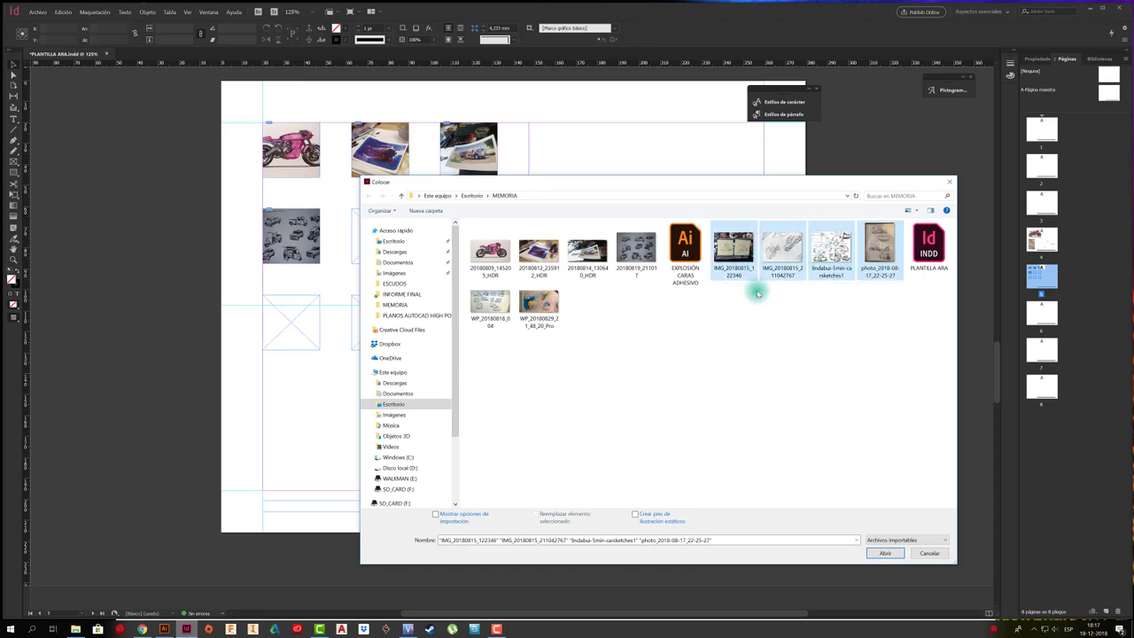
pyautogui.click(884, 553)
# Place the loaded images in the three frames of the grid's bottom row and the middle frame of its second row
pyautogui.click(304, 325)
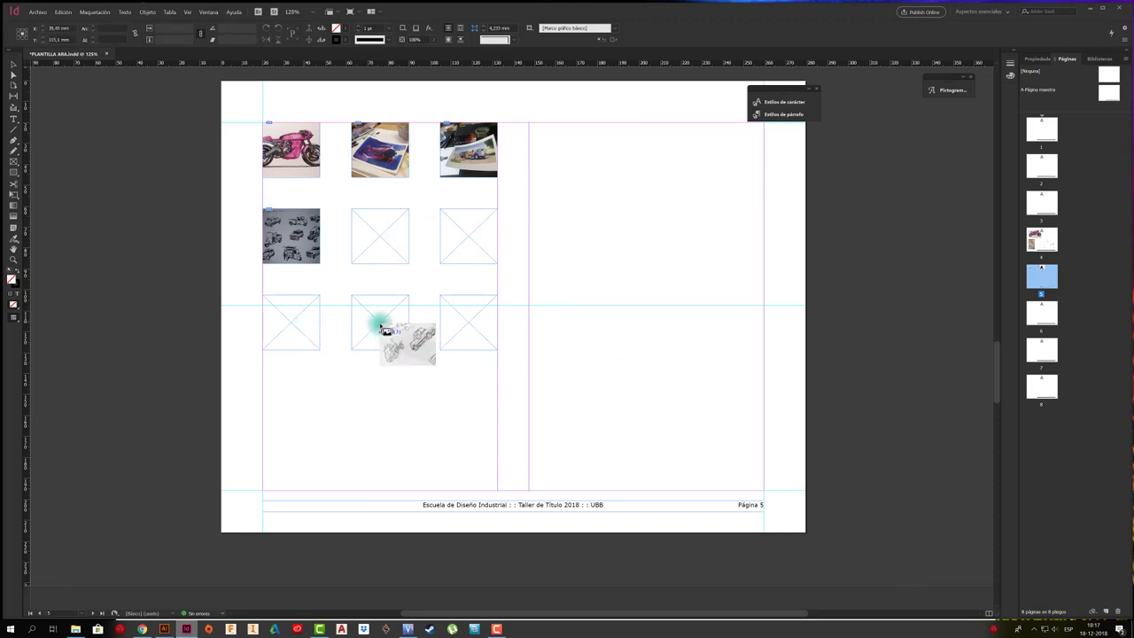
pyautogui.click(455, 329)
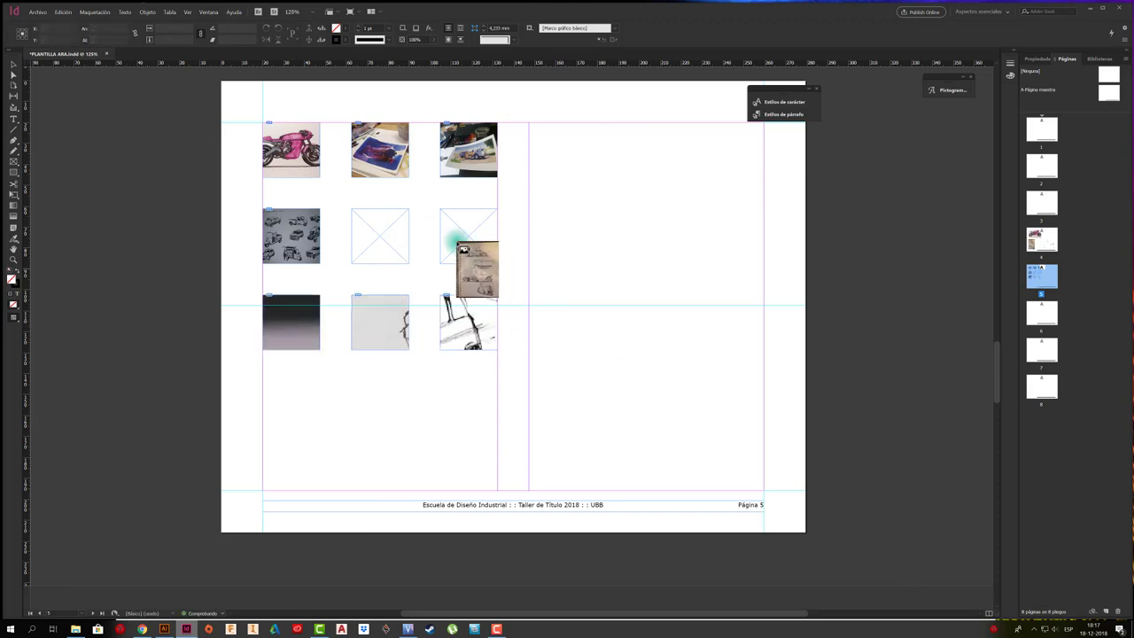
pyautogui.click(380, 233)
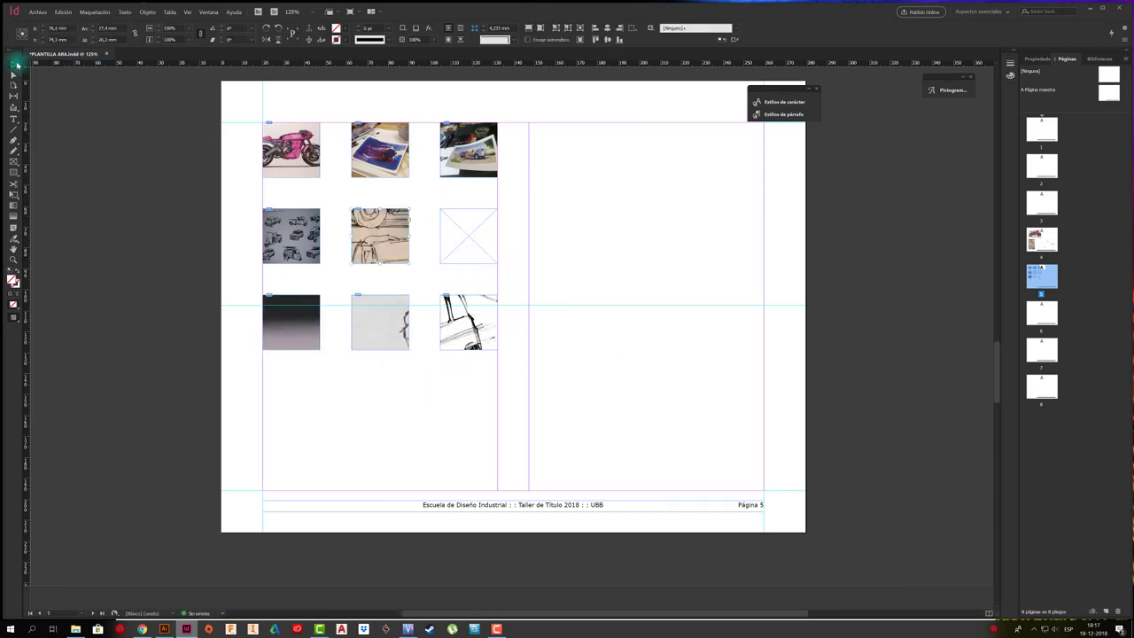
# Fit the images in the grid's second and third rows proportionally so they fill their frames
pyautogui.moveTo(561, 373); pyautogui.dragTo(210, 219)
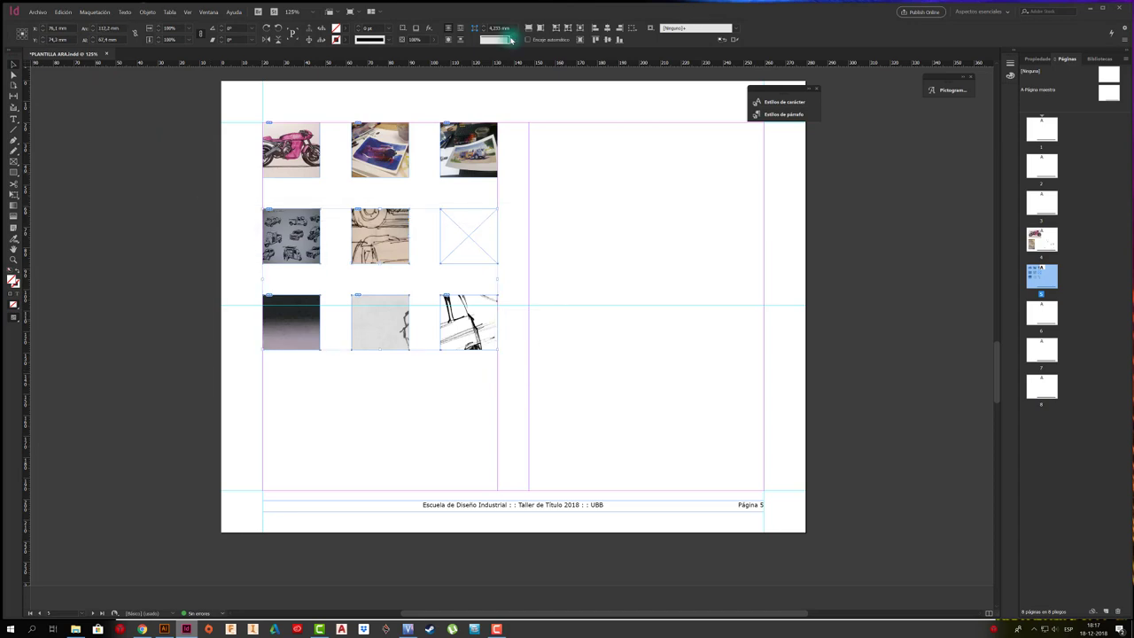
pyautogui.click(529, 28)
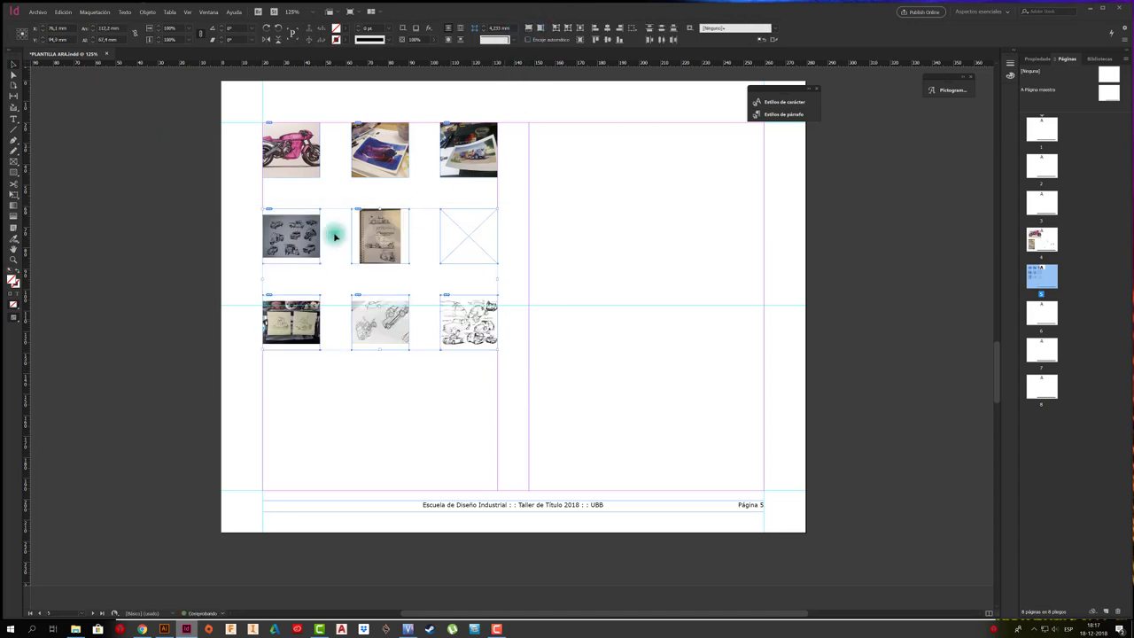
pyautogui.click(93, 135)
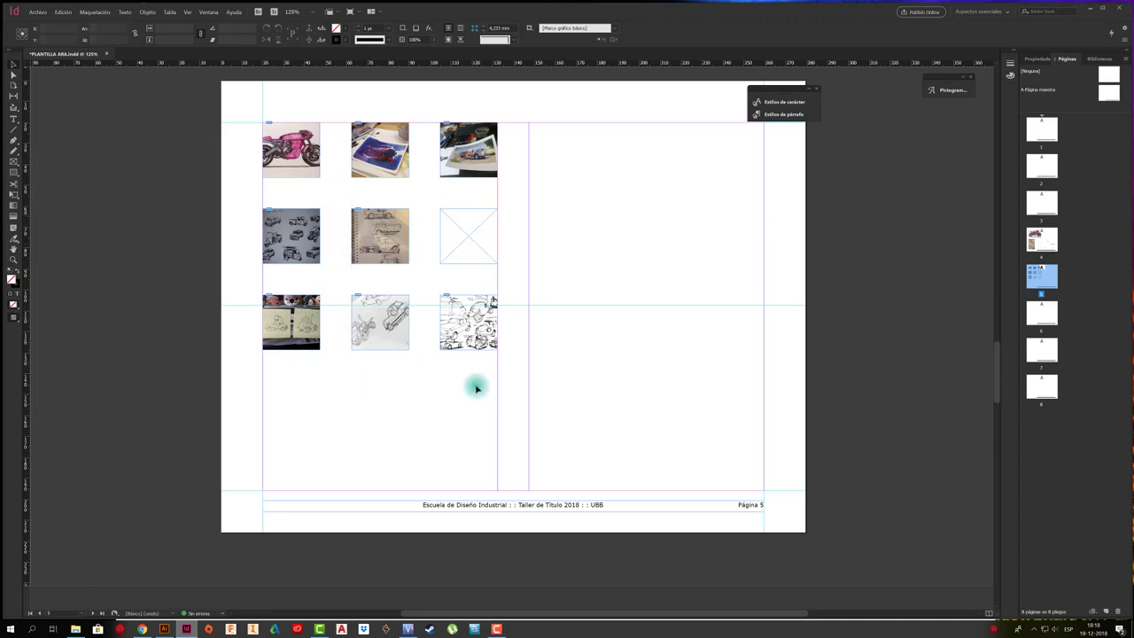
# Draw a text frame across page 5's right column, about 112.2 × 175.9 mm, and fill it with placeholder text
pyautogui.click(14, 120)
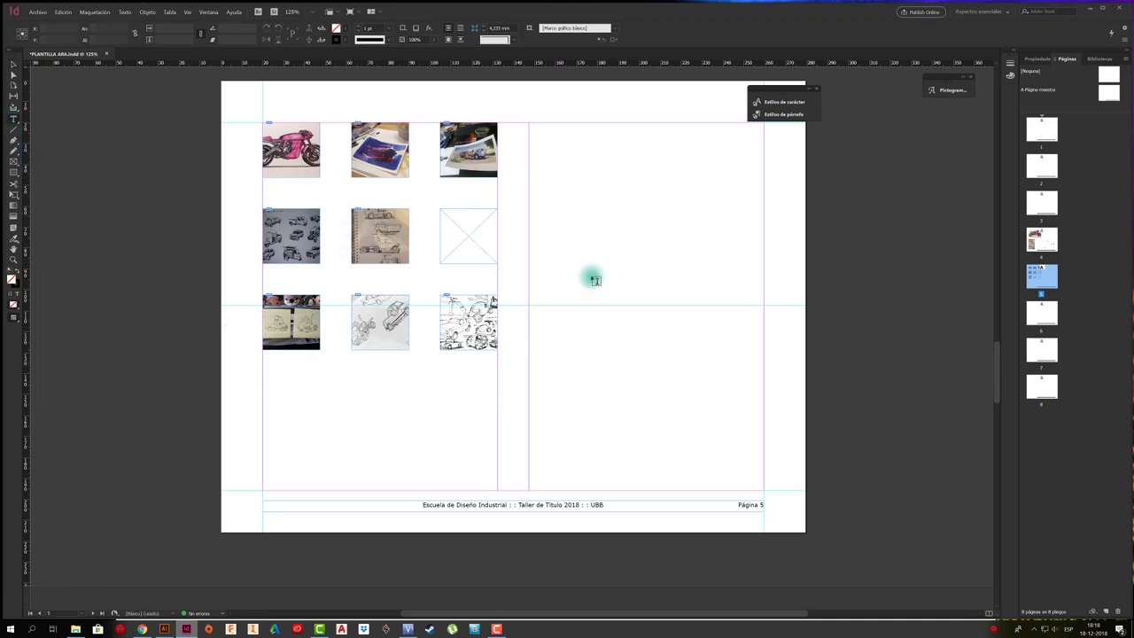
pyautogui.moveTo(531, 126); pyautogui.dragTo(767, 488)
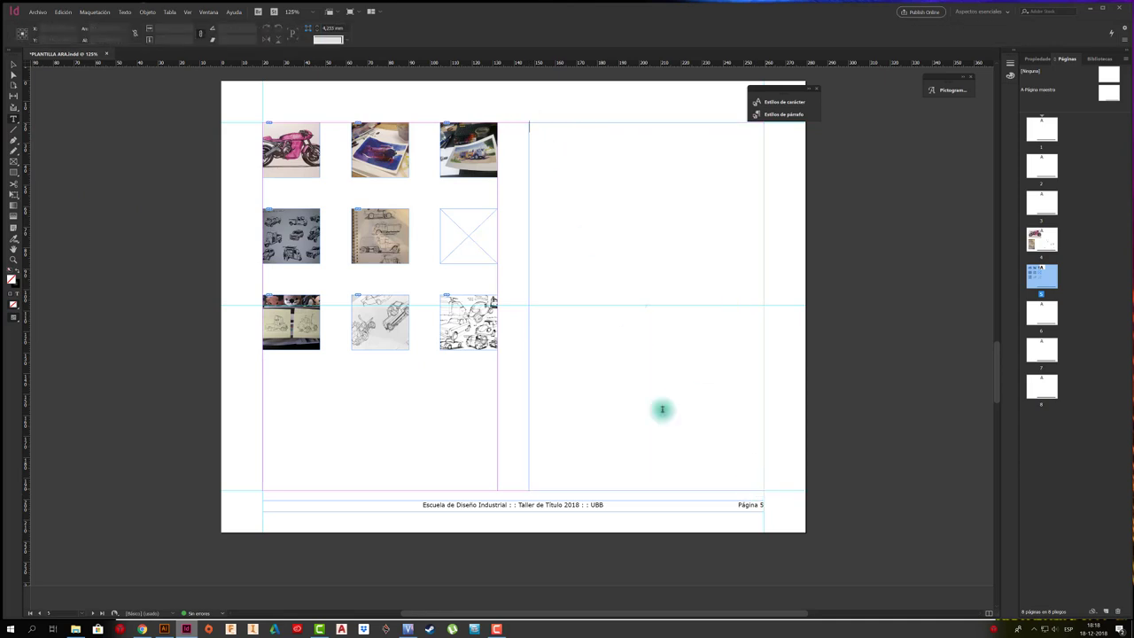
pyautogui.click(132, 11)
pyautogui.click(174, 279)
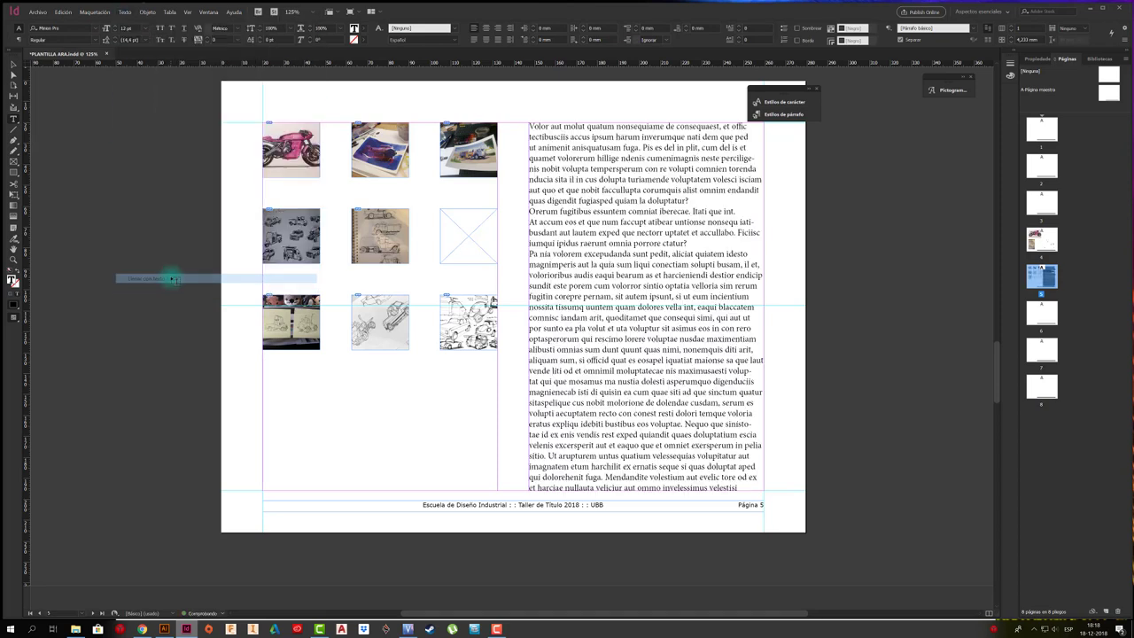
pyautogui.click(11, 67)
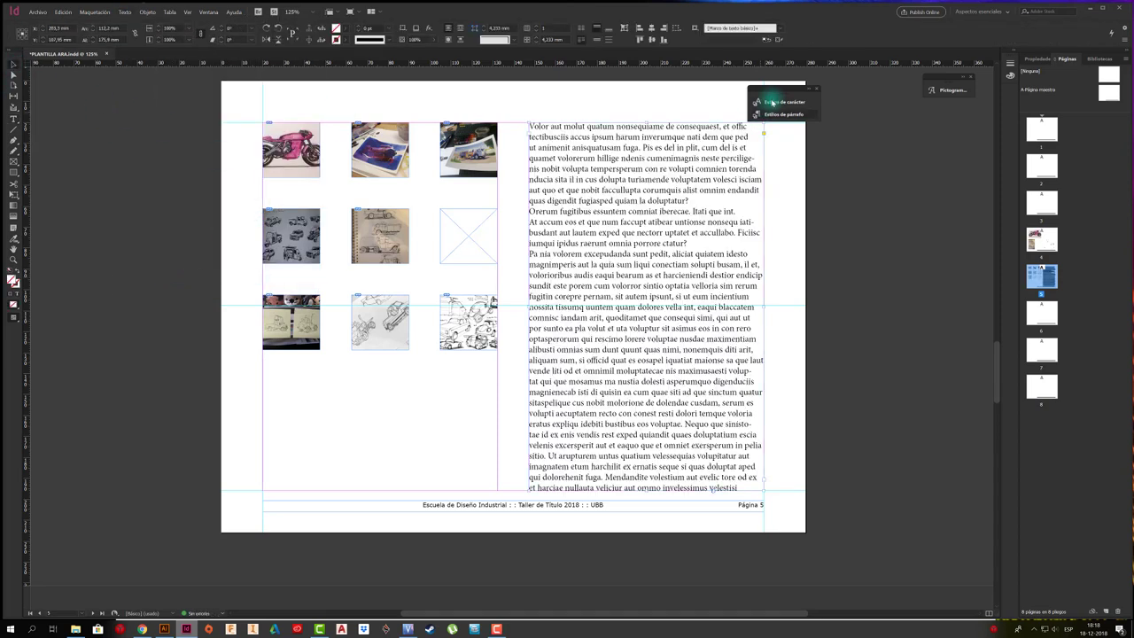
pyautogui.moveTo(779, 91); pyautogui.dragTo(847, 129)
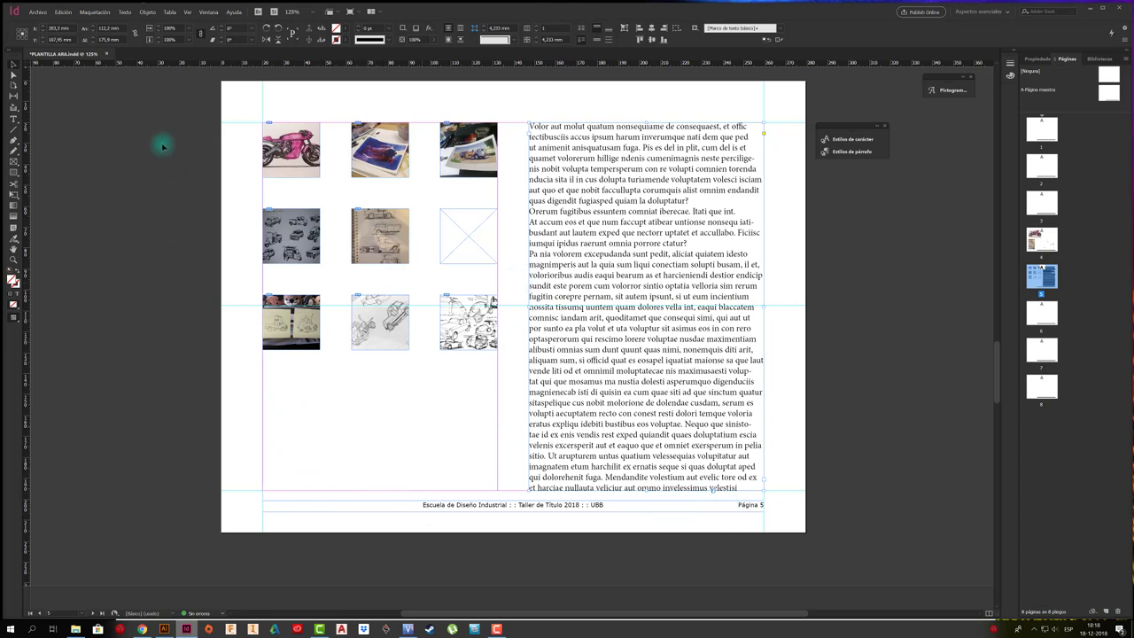
# Set the screen mode to Previsualizar and review the layout of pages 4 and 5
pyautogui.click(188, 12)
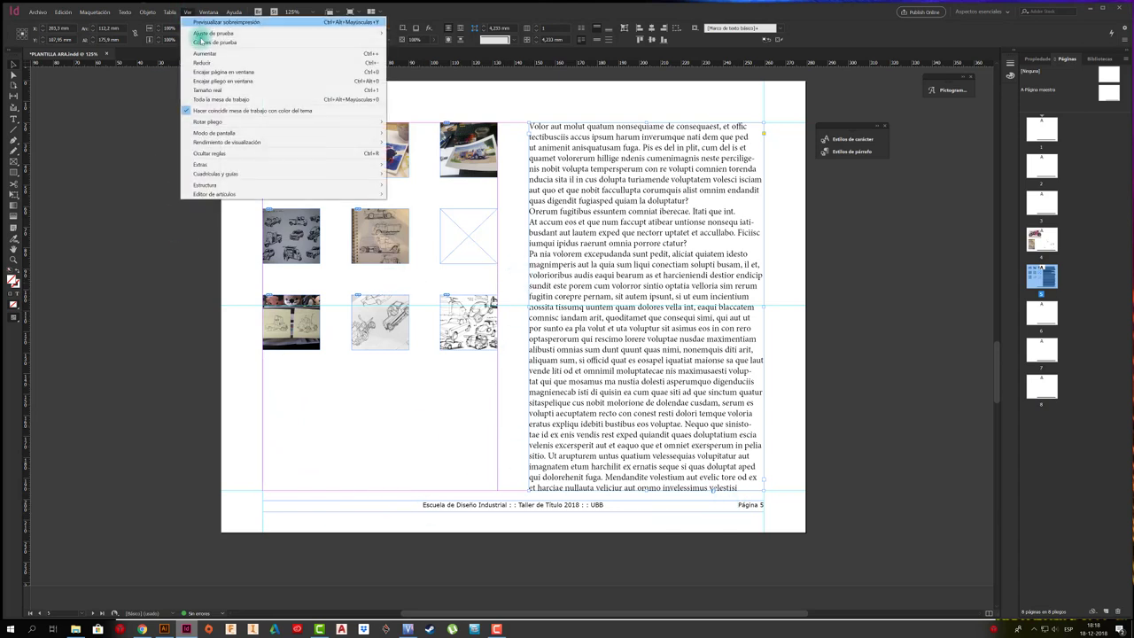
pyautogui.moveTo(324, 133)
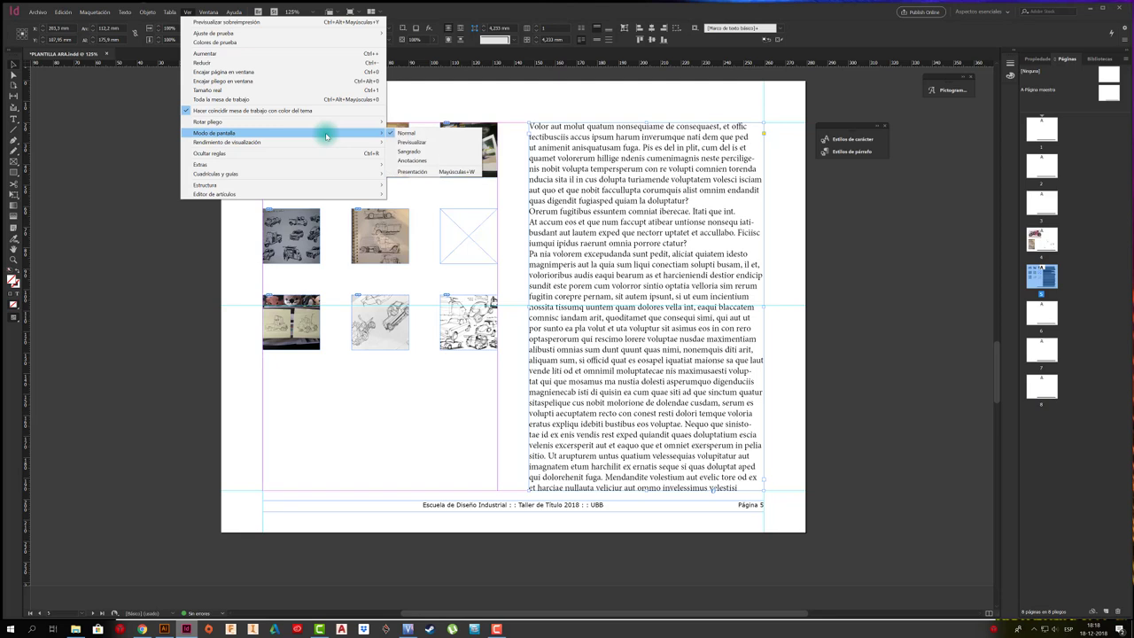
pyautogui.click(422, 133)
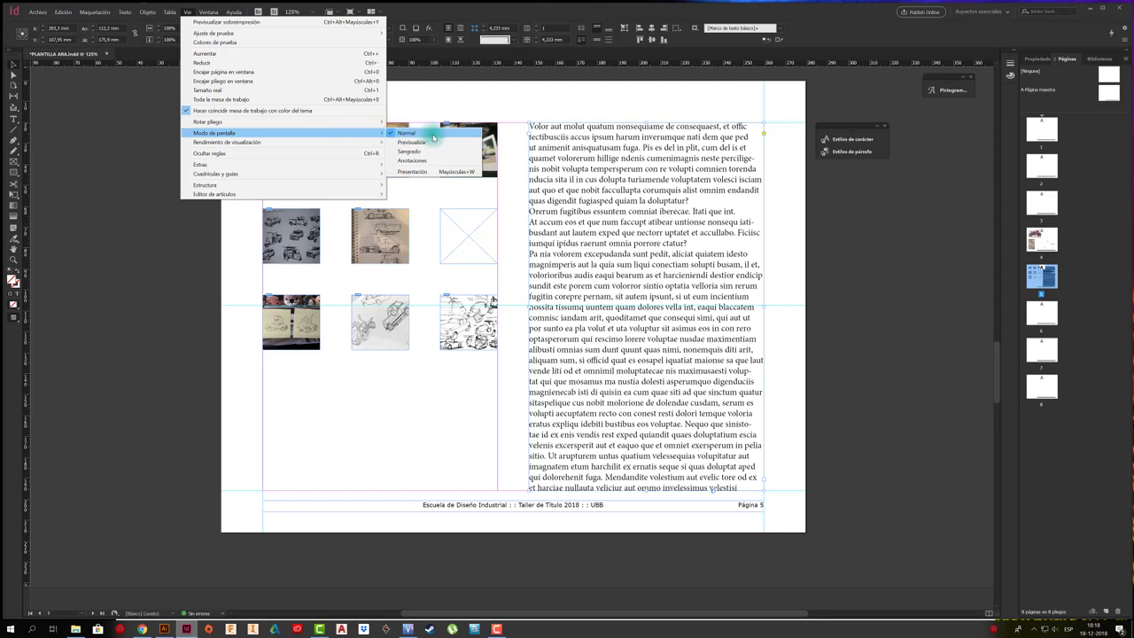
pyautogui.click(423, 144)
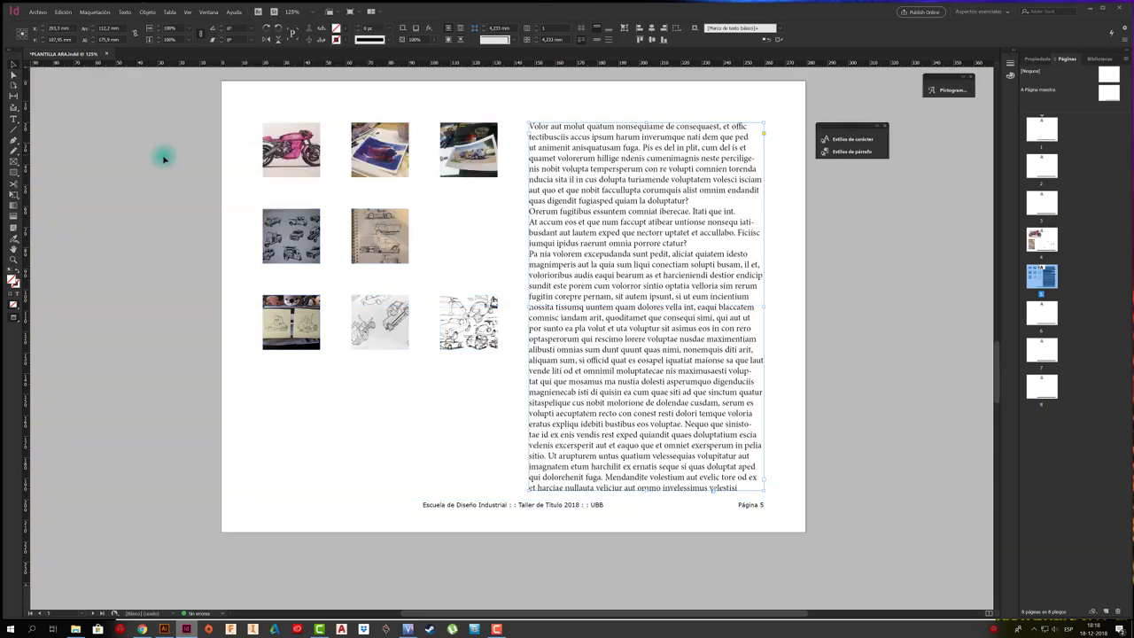
pyautogui.scroll(2, 182, 167)
pyautogui.scroll(-1, 182, 148)
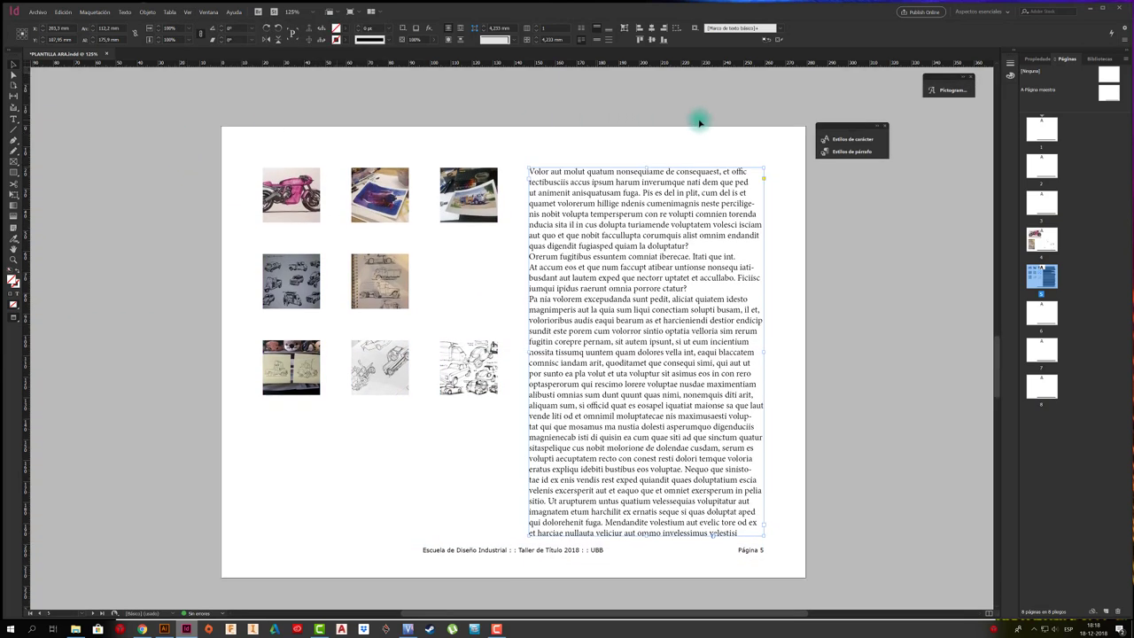
pyautogui.scroll(12, 696, 236)
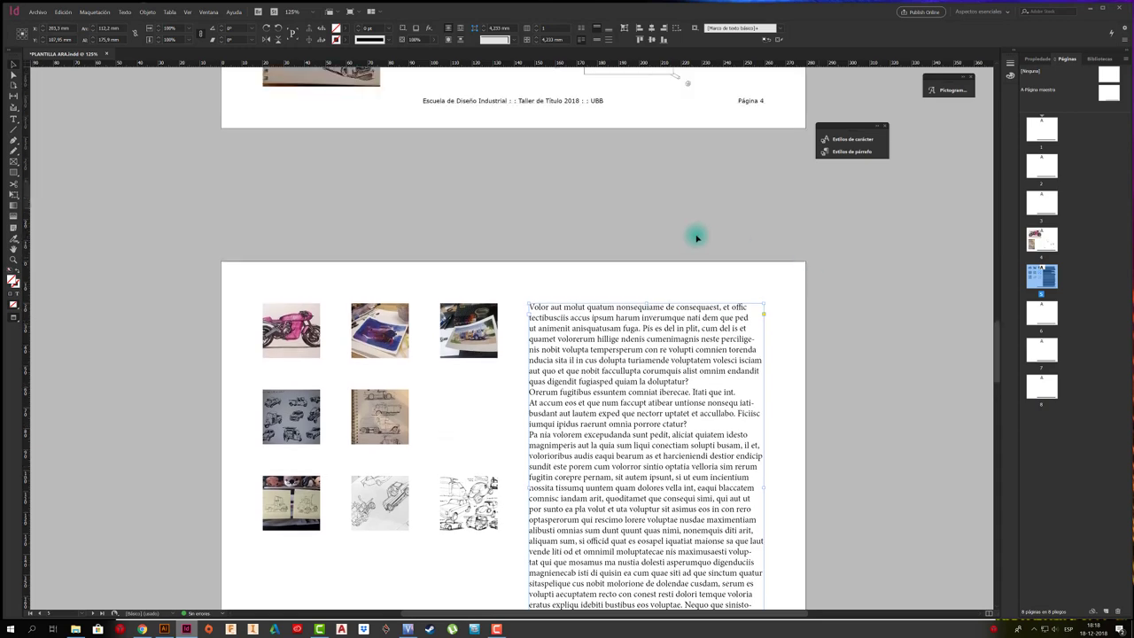
pyautogui.scroll(-12, 696, 236)
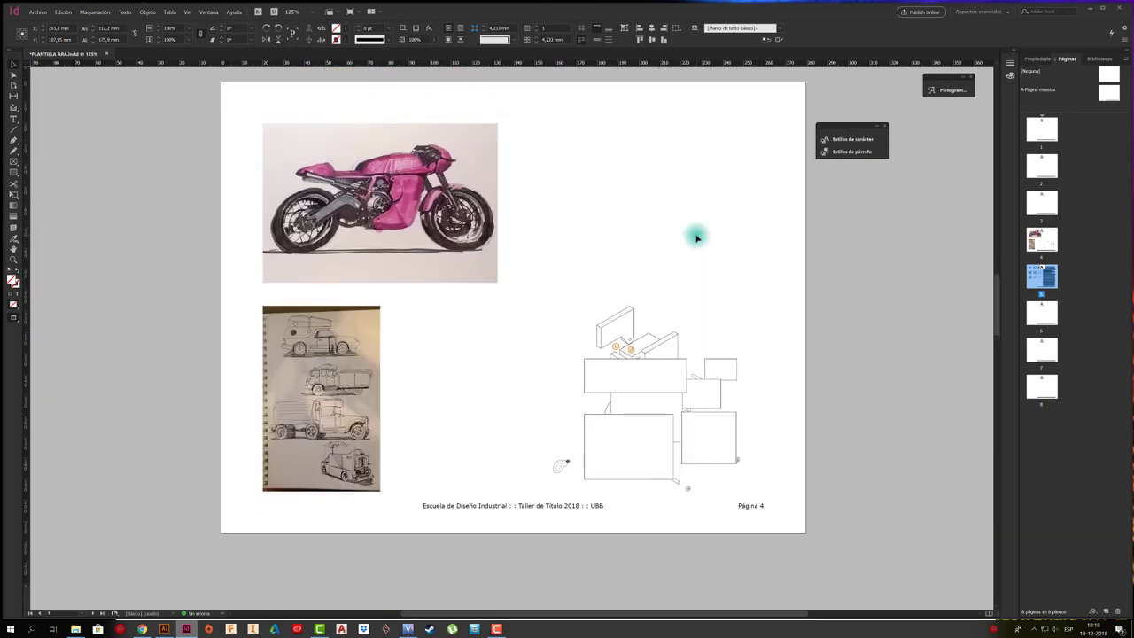
pyautogui.scroll(-2, 697, 235)
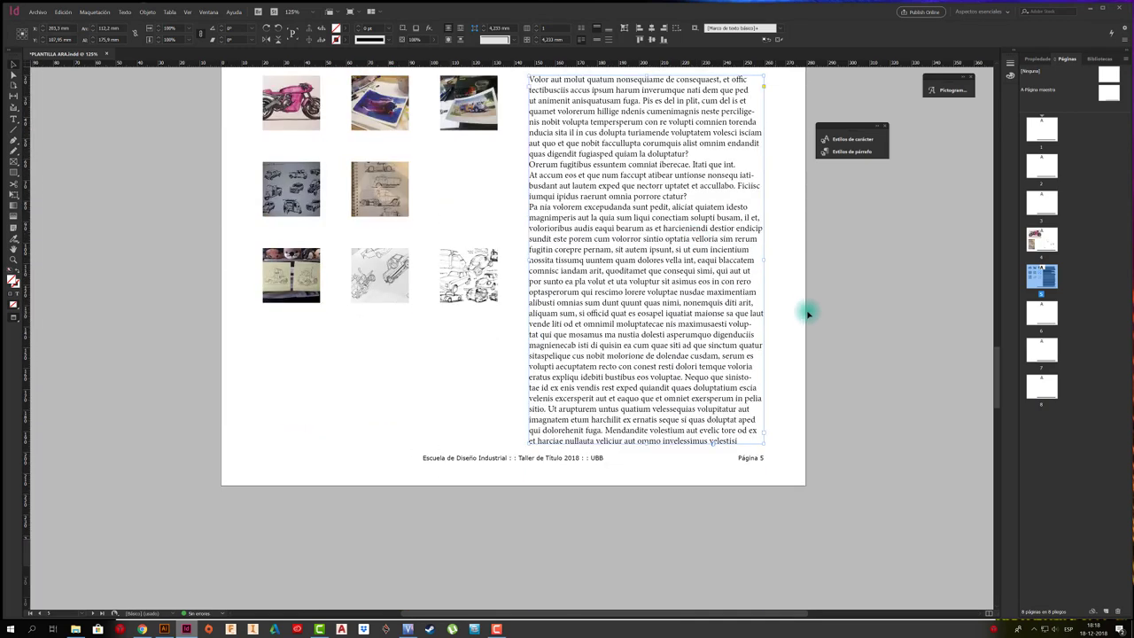
# Shorten the text frame on page 5 to about 55 mm high in the lower part of the right column
pyautogui.moveTo(646, 442); pyautogui.dragTo(628, 317)
pyautogui.scroll(3, 755, 320)
pyautogui.scroll(-1, 755, 321)
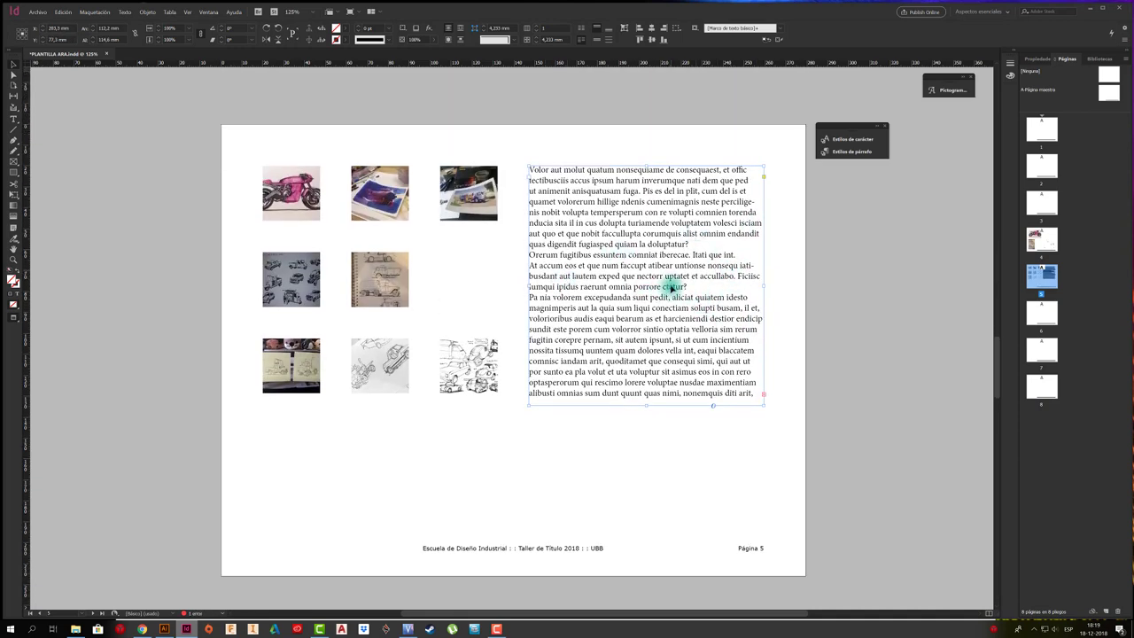
pyautogui.moveTo(644, 166); pyautogui.dragTo(632, 487)
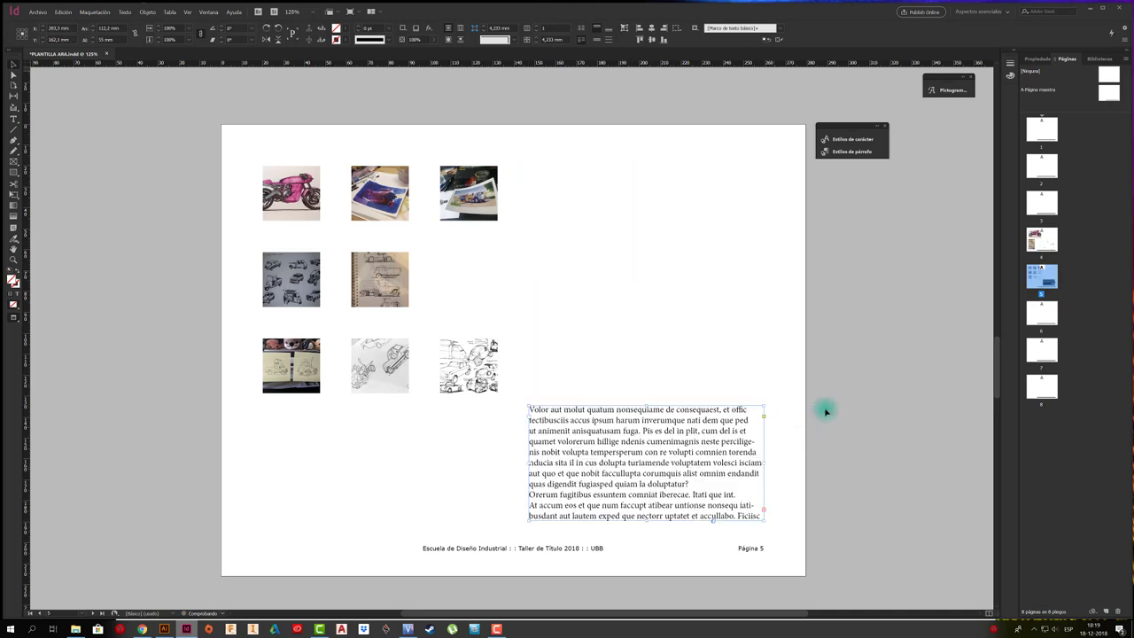
pyautogui.scroll(-2, 779, 348)
pyautogui.scroll(2, 780, 346)
pyautogui.click(777, 347)
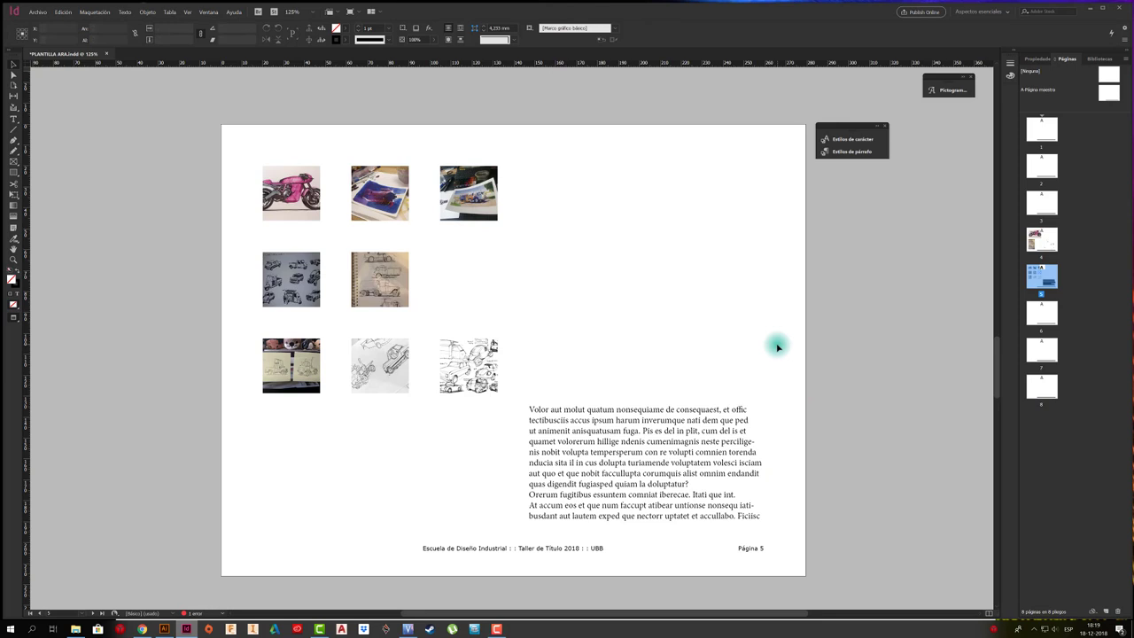
pyautogui.scroll(-1, 777, 348)
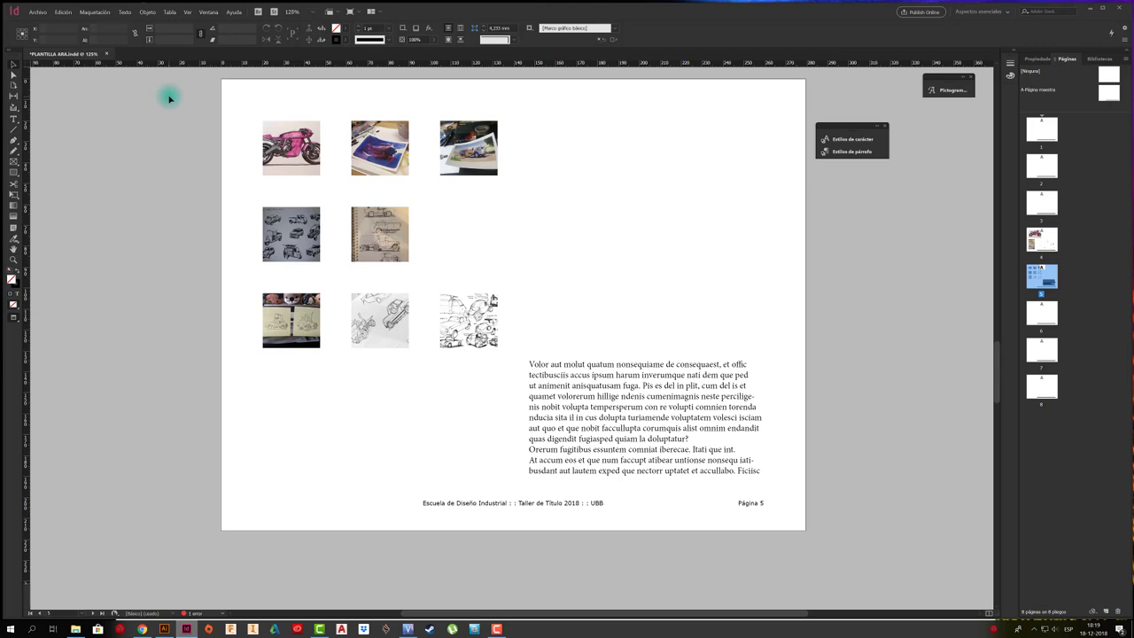
# Show the document in Presentación mode and page through from page 5 to page 8
pyautogui.click(186, 13)
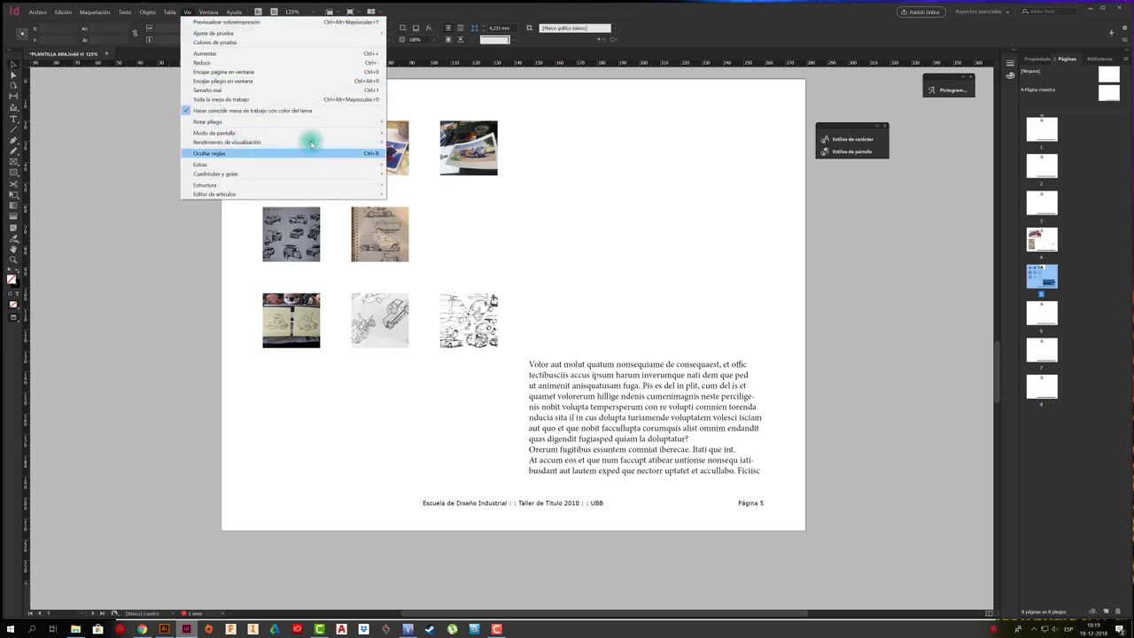
pyautogui.moveTo(346, 133)
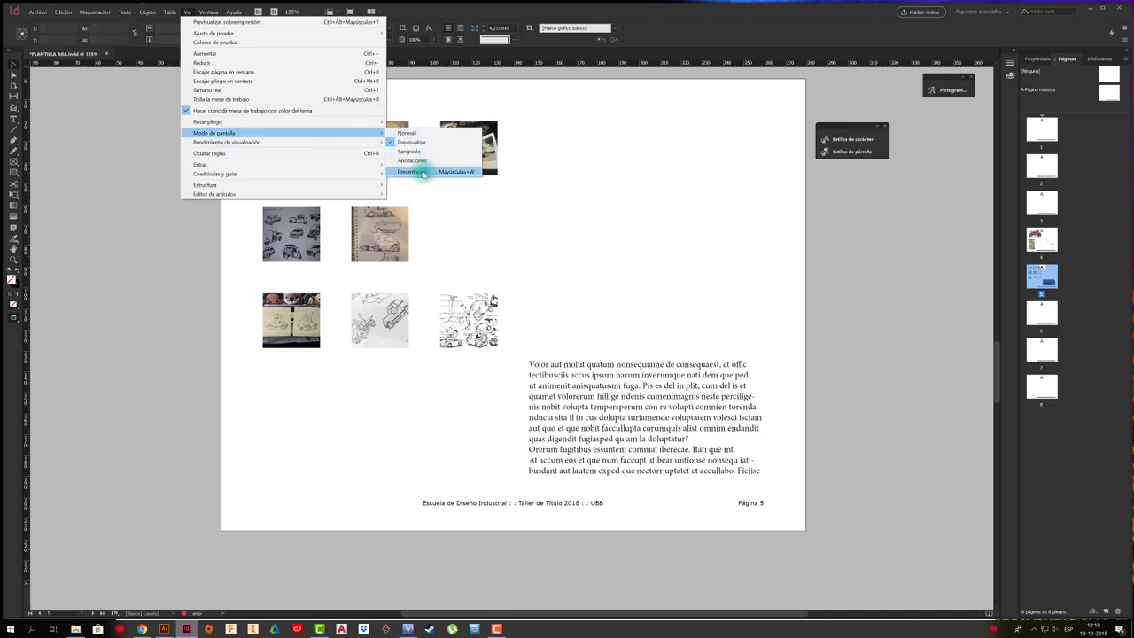
pyautogui.click(424, 173)
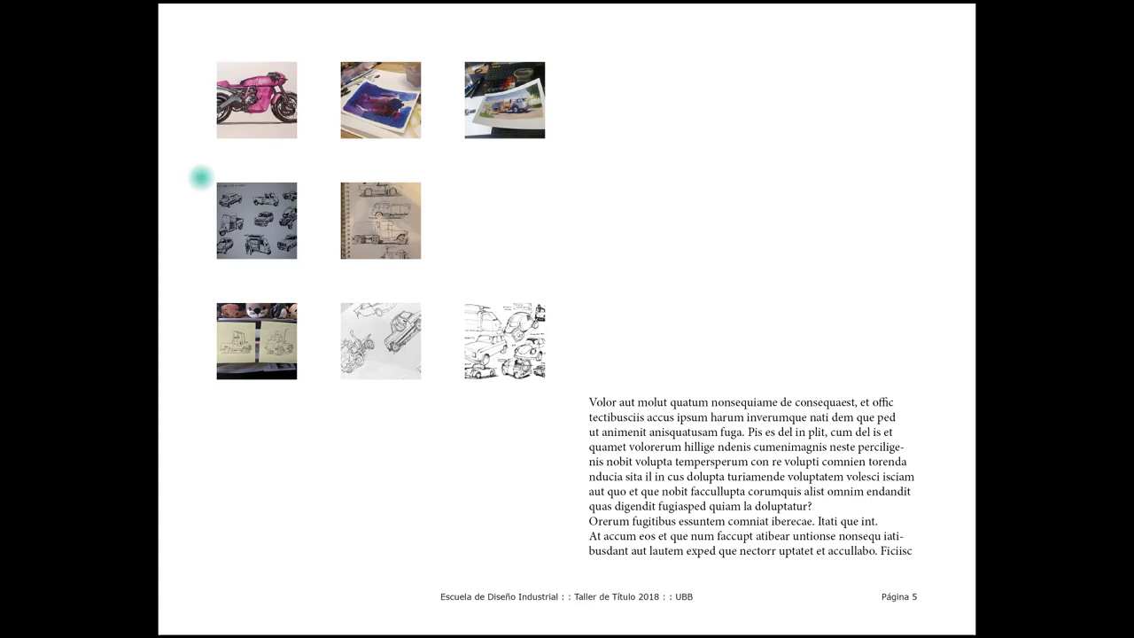
pyautogui.click(571, 208)
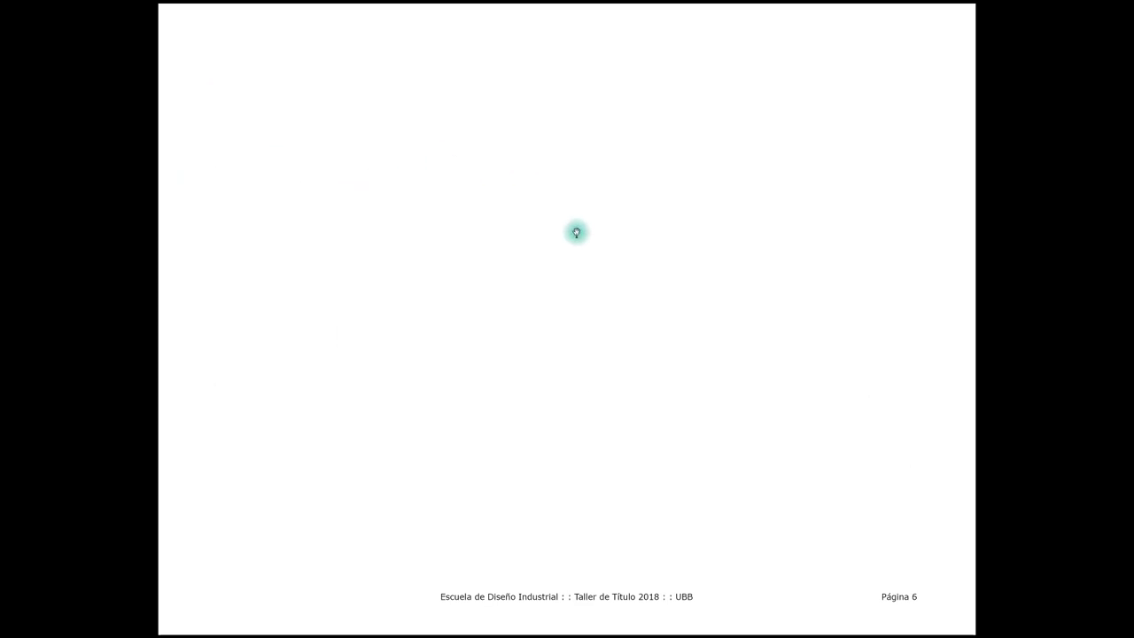
pyautogui.click(586, 252)
pyautogui.click(591, 215)
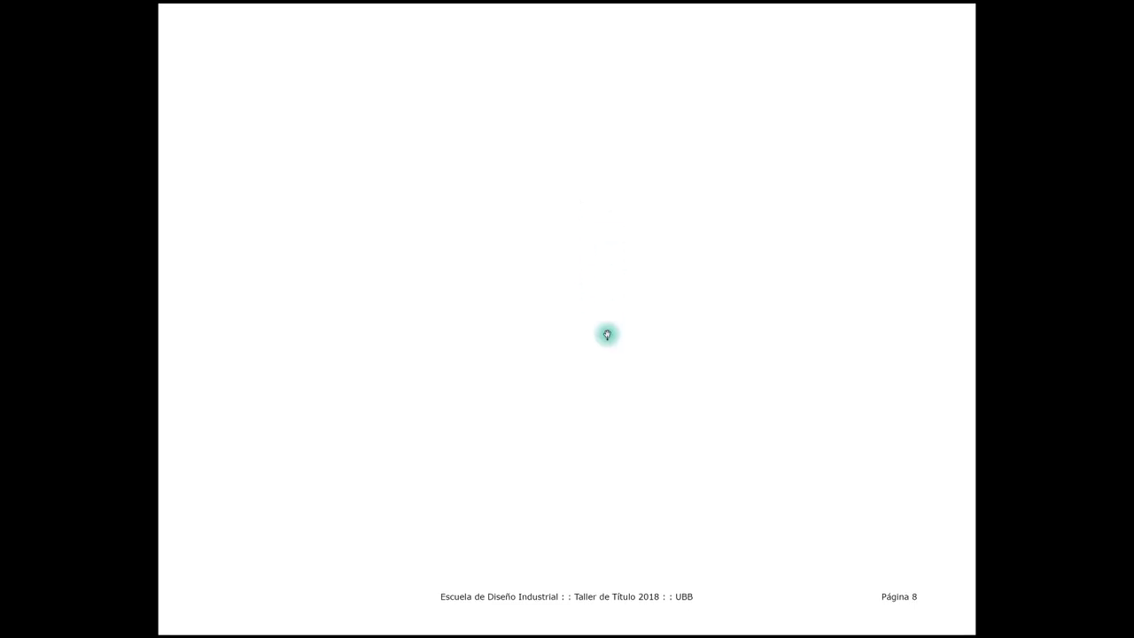
# Page back through the presentation to page 4, return to page 5, and exit Presentación mode
pyautogui.press('Left')
pyautogui.press('Left')
pyautogui.press('Left')
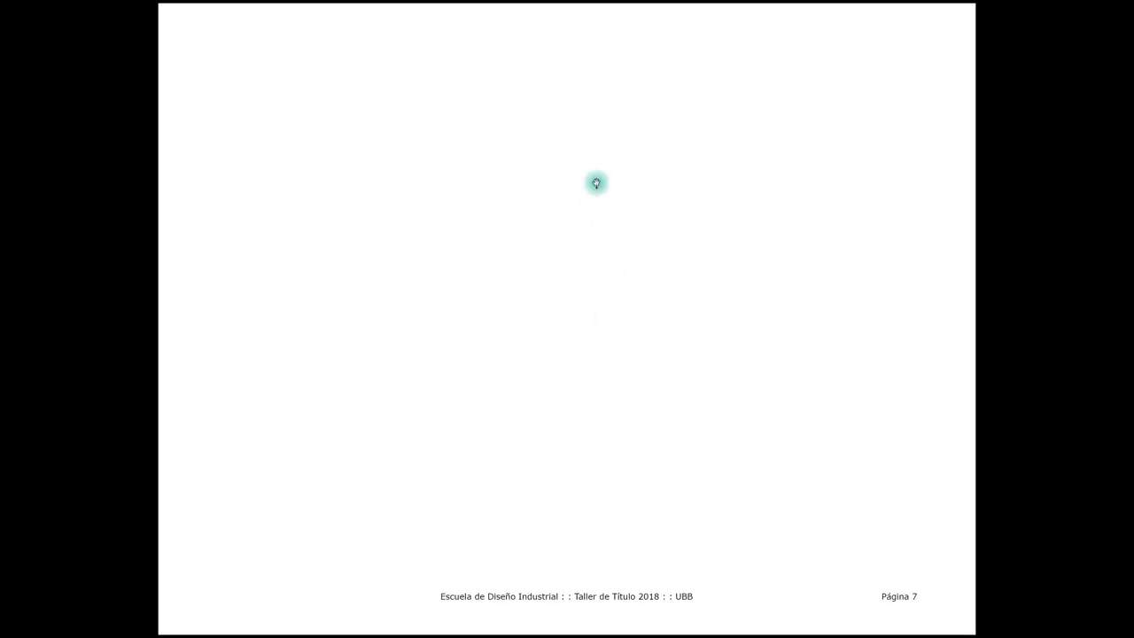
pyautogui.press('Left')
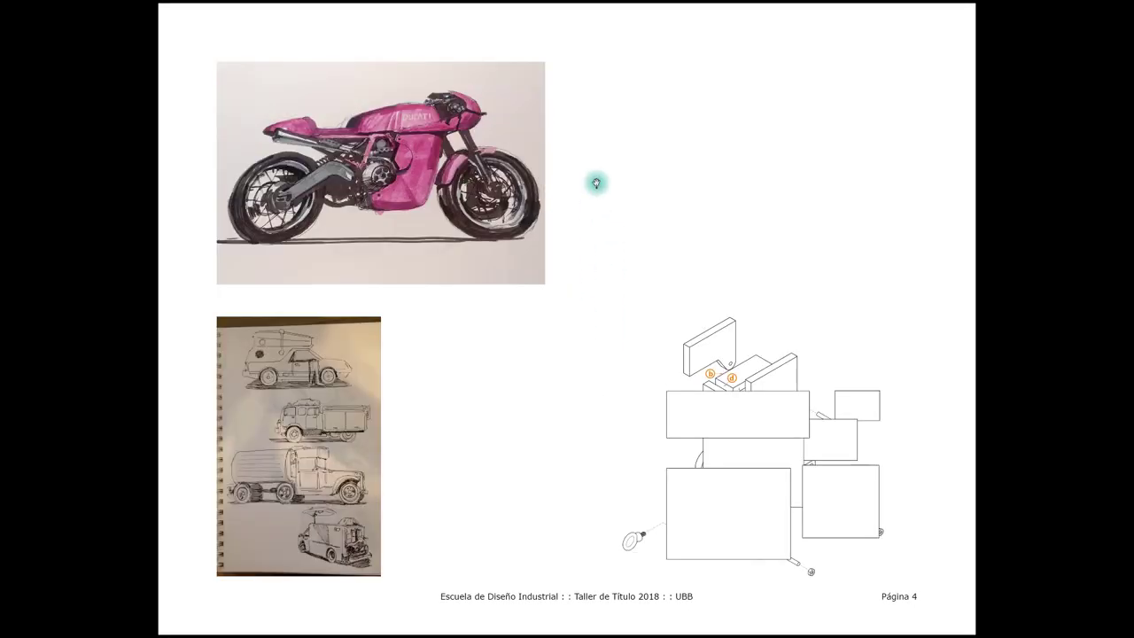
pyautogui.click(596, 183)
pyautogui.click(596, 182)
pyautogui.press('Left')
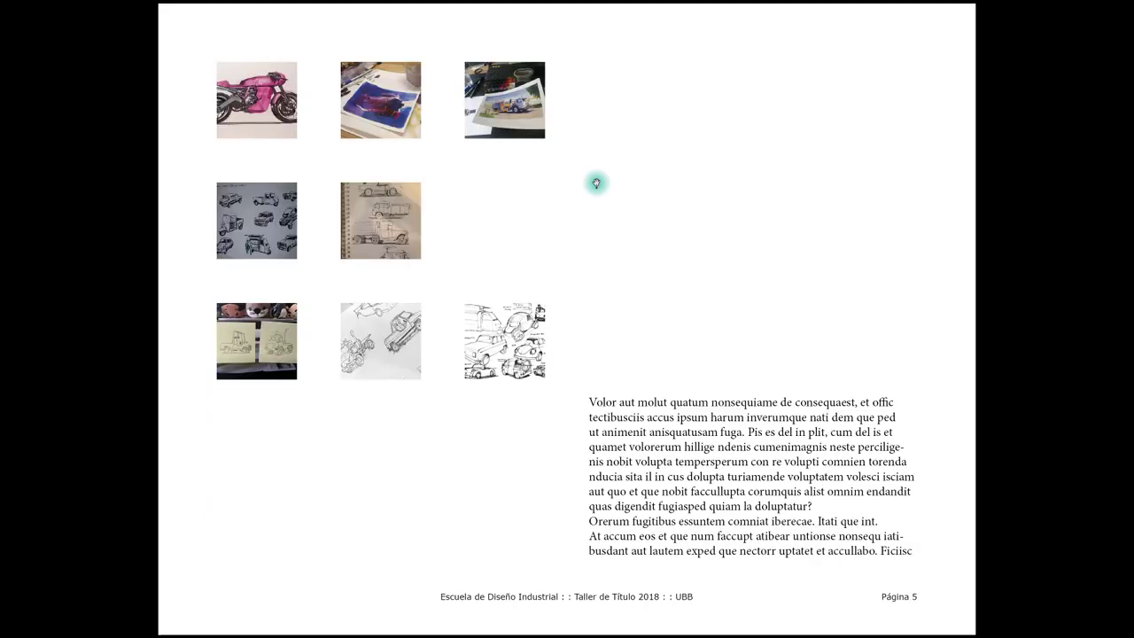
pyautogui.press('Escape')
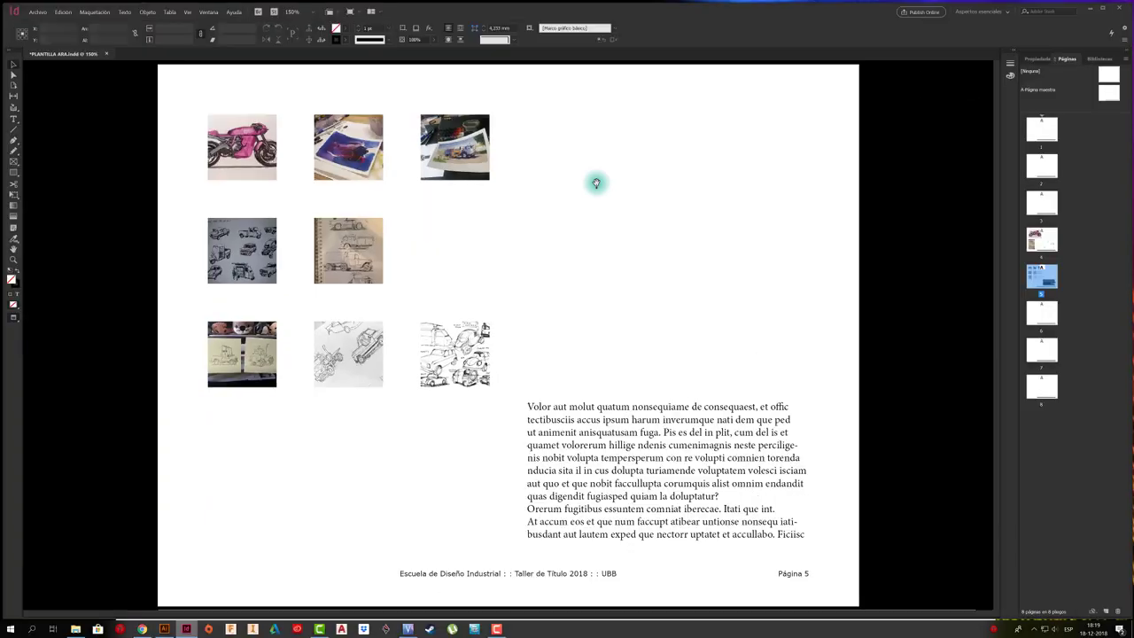
# Set the screen mode to Normal so the guides and frame edges are displayed
pyautogui.click(186, 13)
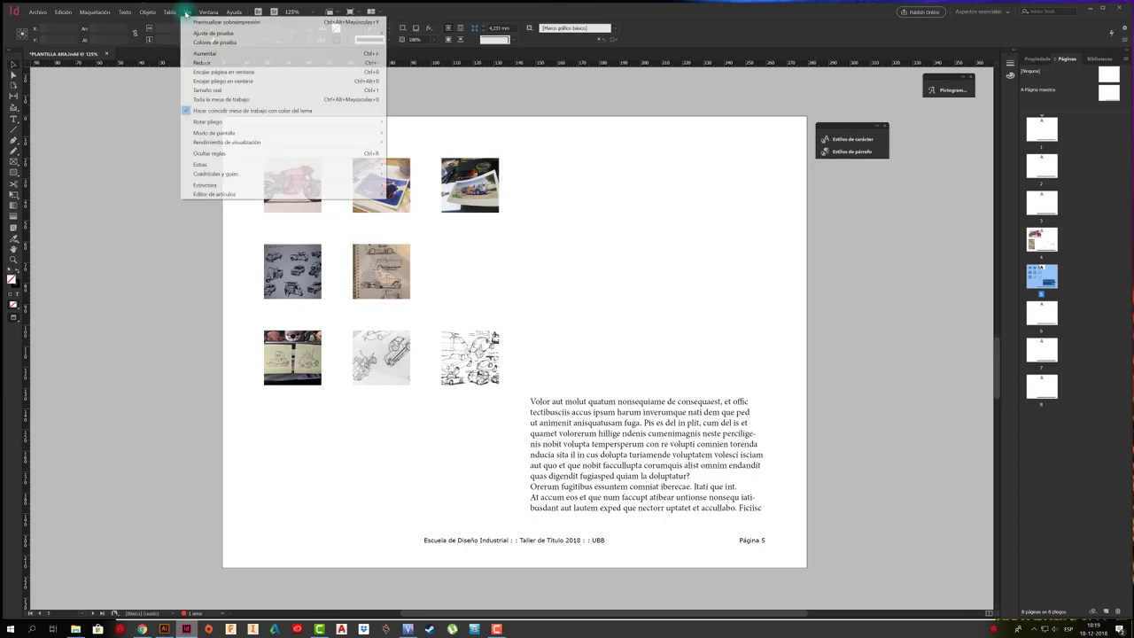
pyautogui.moveTo(304, 135)
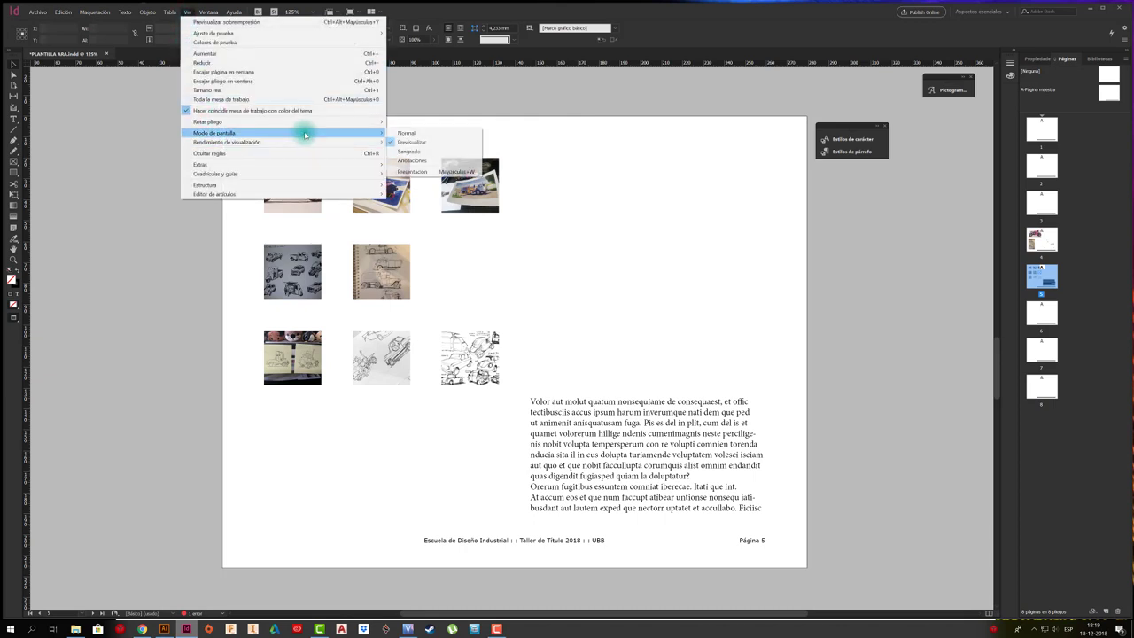
pyautogui.click(405, 133)
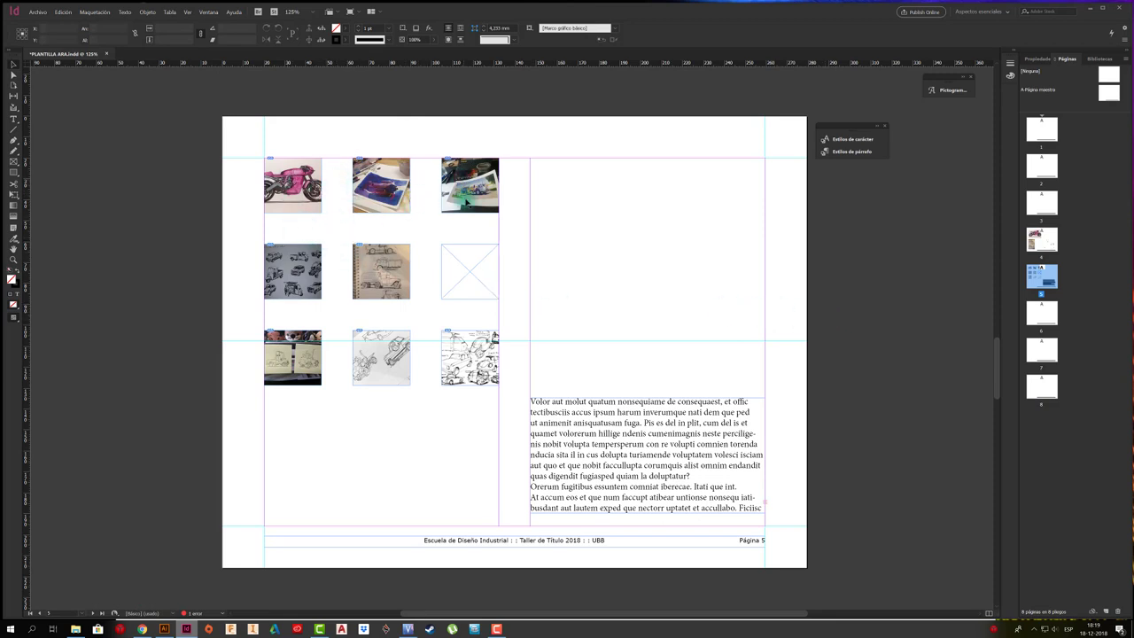
# Draw a 3 × 3 grid of image frames in page 6's left column, about 112.2 × 131.2 mm overall
pyautogui.scroll(-10, 376, 381)
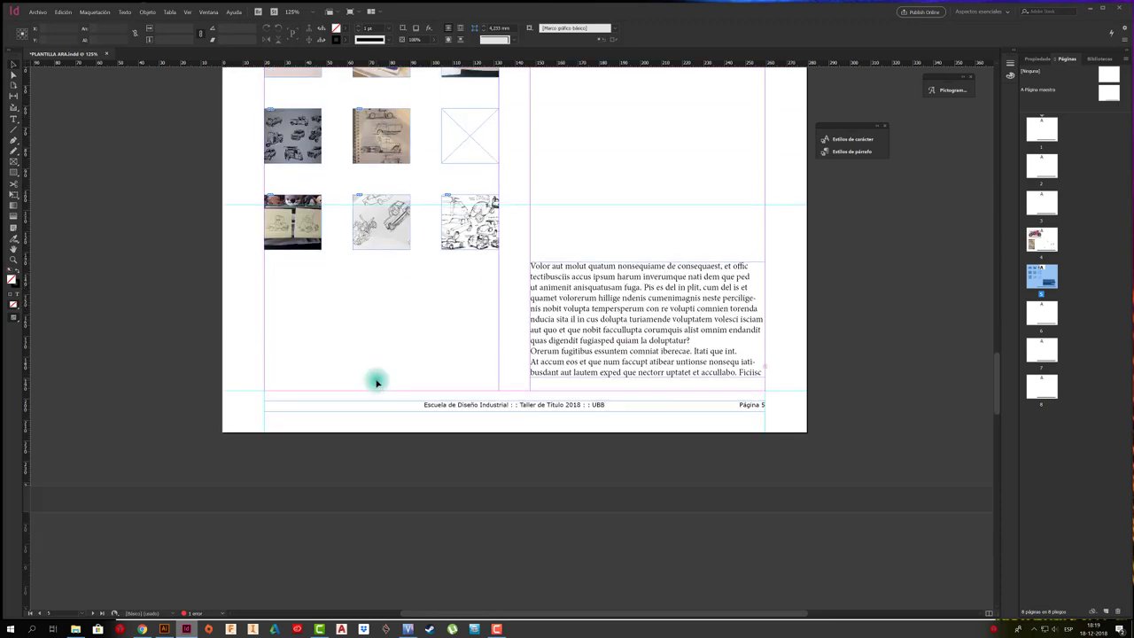
pyautogui.scroll(-1, 375, 381)
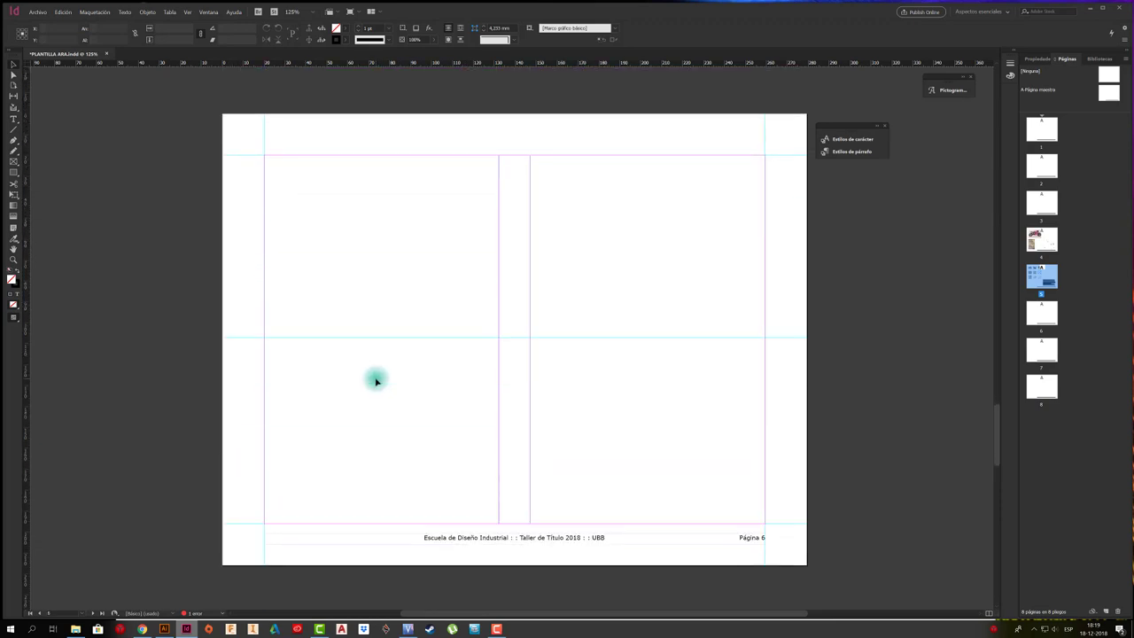
pyautogui.click(13, 162)
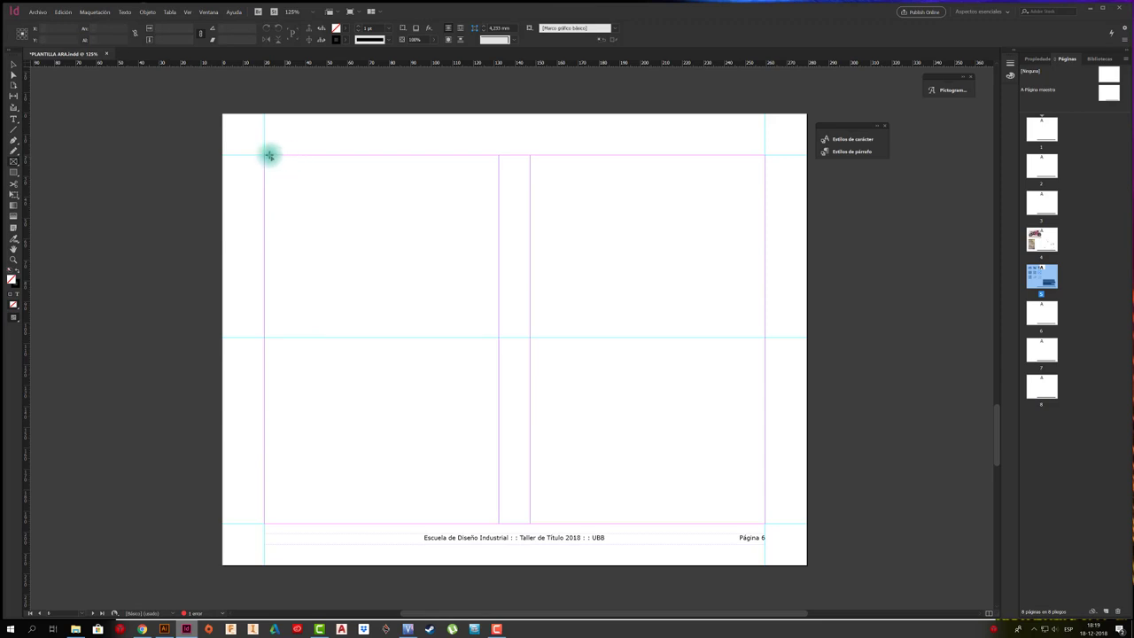
pyautogui.moveTo(263, 155); pyautogui.dragTo(498, 430)
pyautogui.press('Right')
pyautogui.press('Right')
pyautogui.press('Up')
pyautogui.press('Up')
pyautogui.click(14, 64)
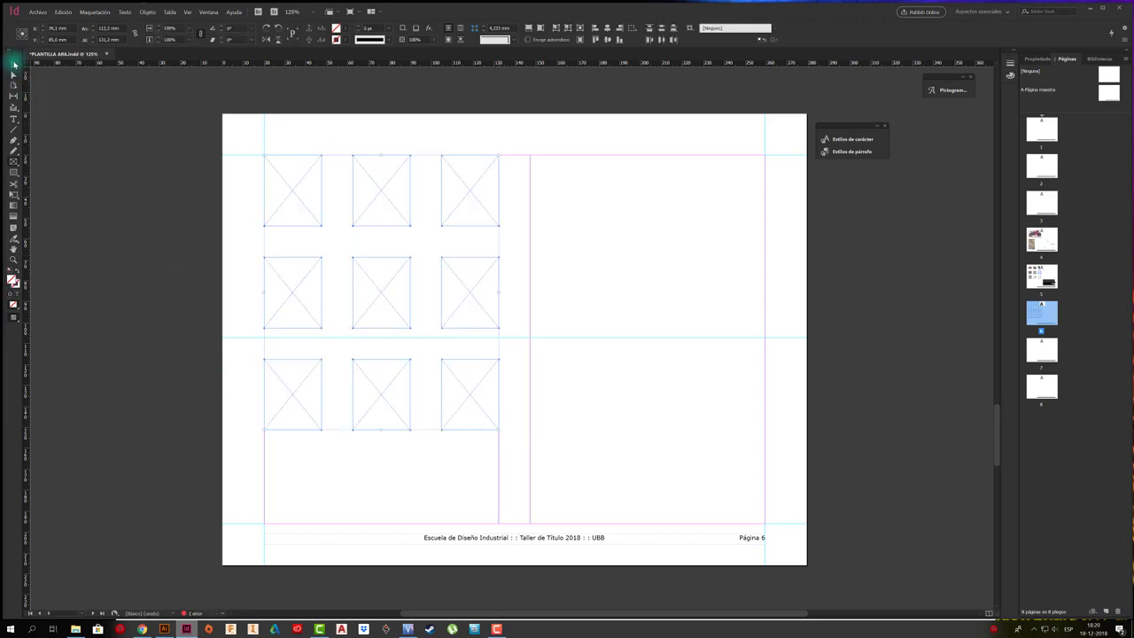
pyautogui.click(336, 184)
pyautogui.click(369, 192)
pyautogui.click(447, 177)
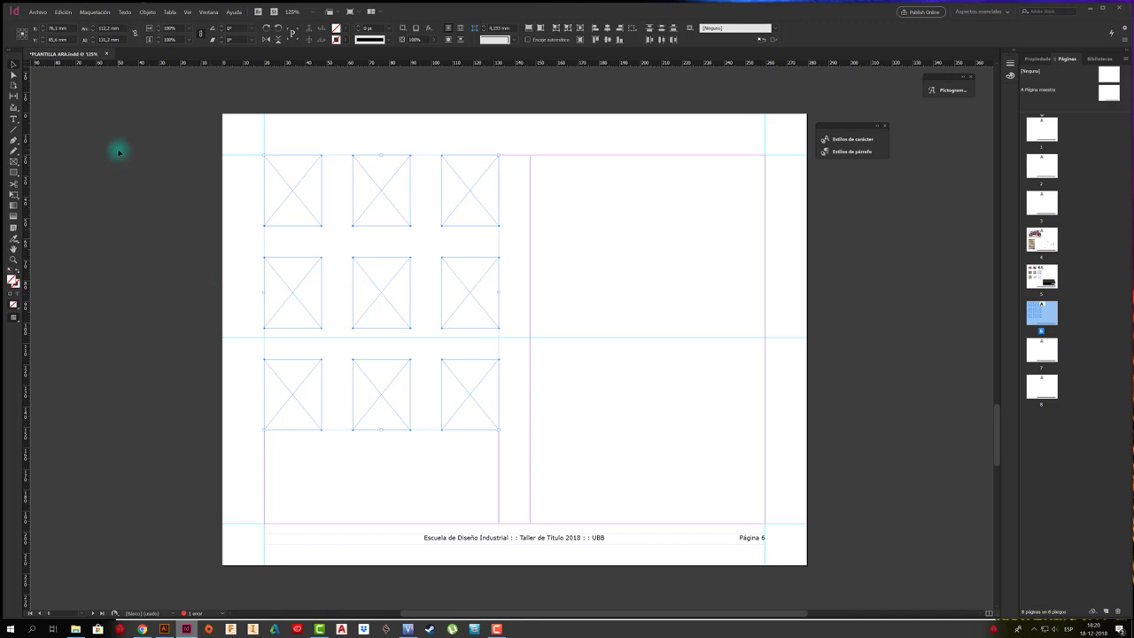
# Try shifting the upper horizontal gap and both vertical gaps of page 6's frame grid with the Gap tool
pyautogui.click(13, 95)
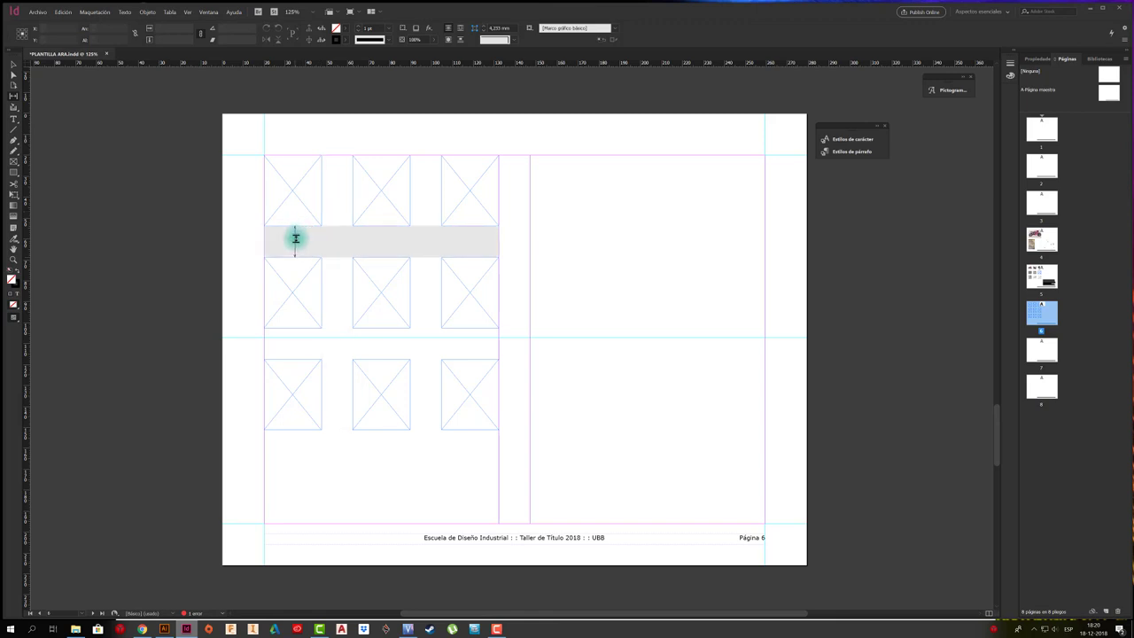
pyautogui.moveTo(296, 239)
pyautogui.mouseDown()
pyautogui.moveTo(297, 203)
pyautogui.moveTo(298, 271)
pyautogui.moveTo(299, 236)
pyautogui.mouseUp()
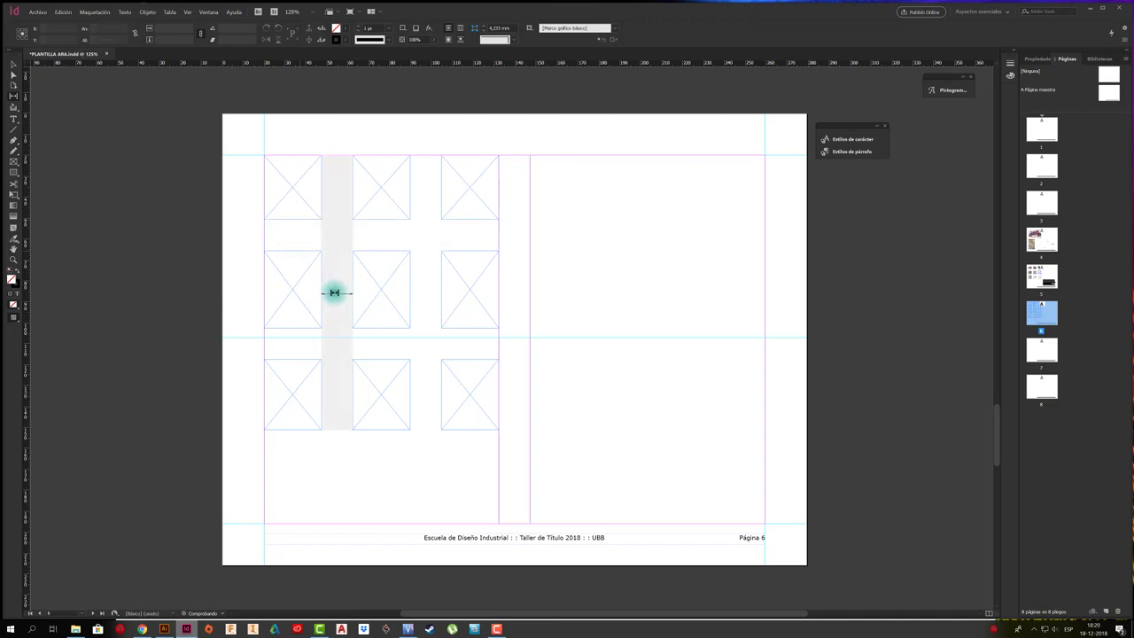
pyautogui.moveTo(334, 292); pyautogui.dragTo(309, 292)
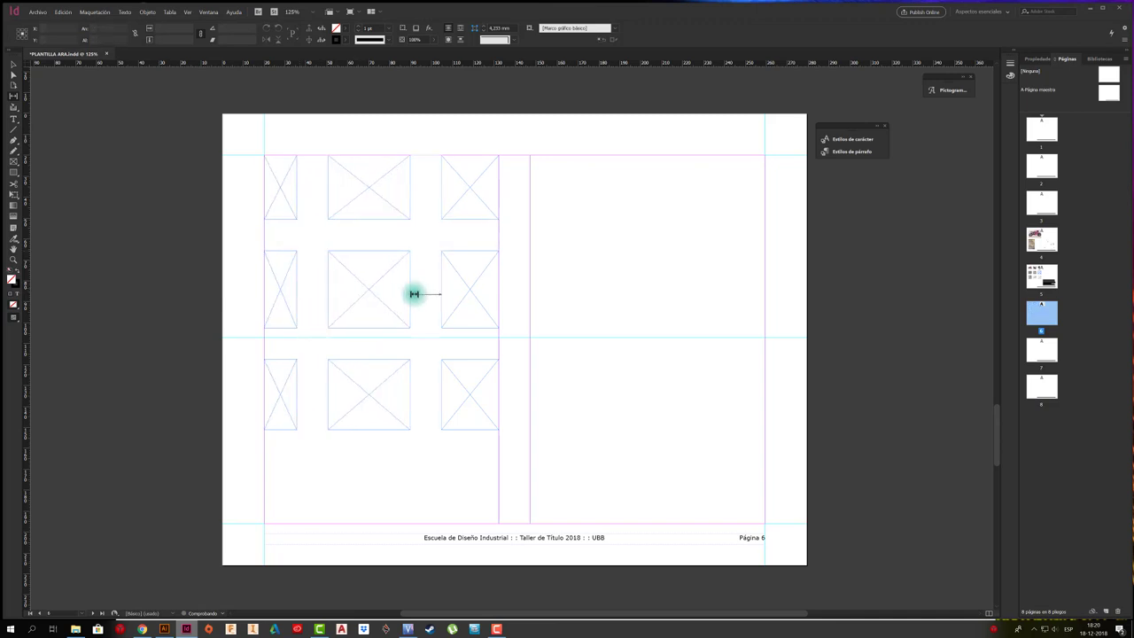
pyautogui.moveTo(404, 292)
pyautogui.mouseDown()
pyautogui.moveTo(393, 292)
pyautogui.moveTo(425, 291)
pyautogui.mouseUp()
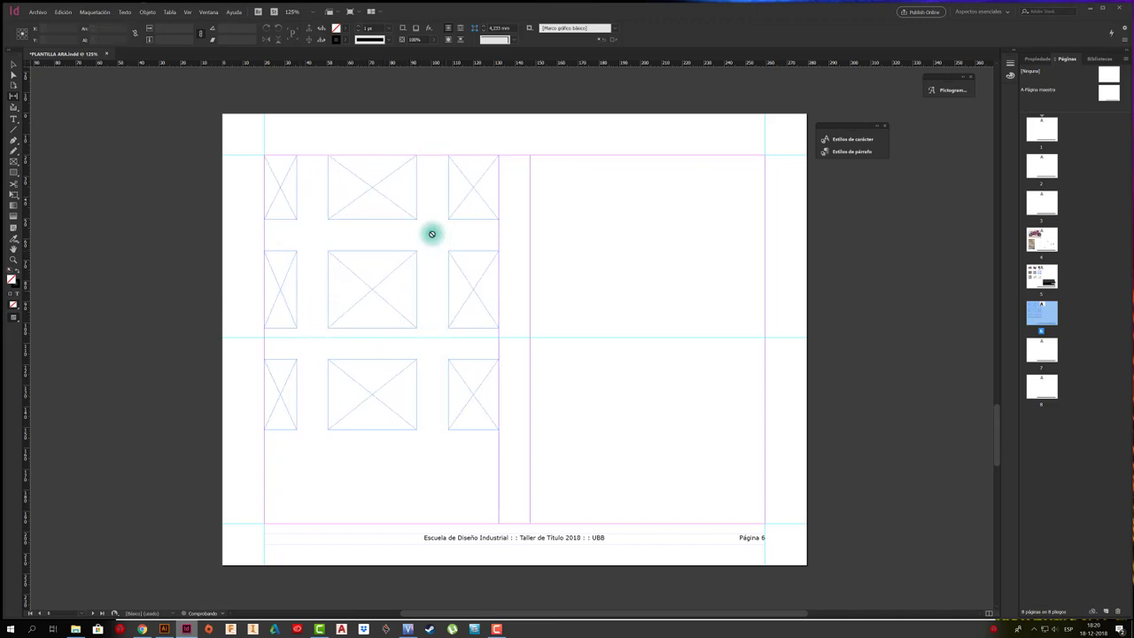
pyautogui.moveTo(460, 240); pyautogui.dragTo(461, 235)
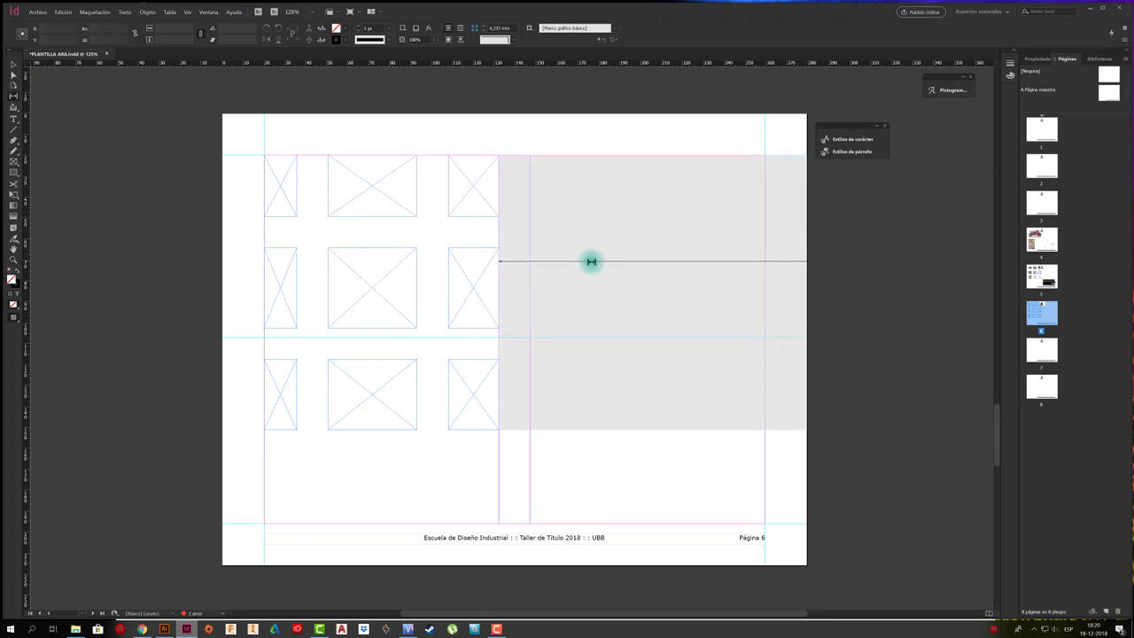
# Undo the gap shifts and restore the evenly spaced 3 × 3 frame grid on page 6
pyautogui.hotkey('ctrl', 'z')
pyautogui.hotkey('ctrl', 'z')
pyautogui.hotkey('ctrl', 'z')
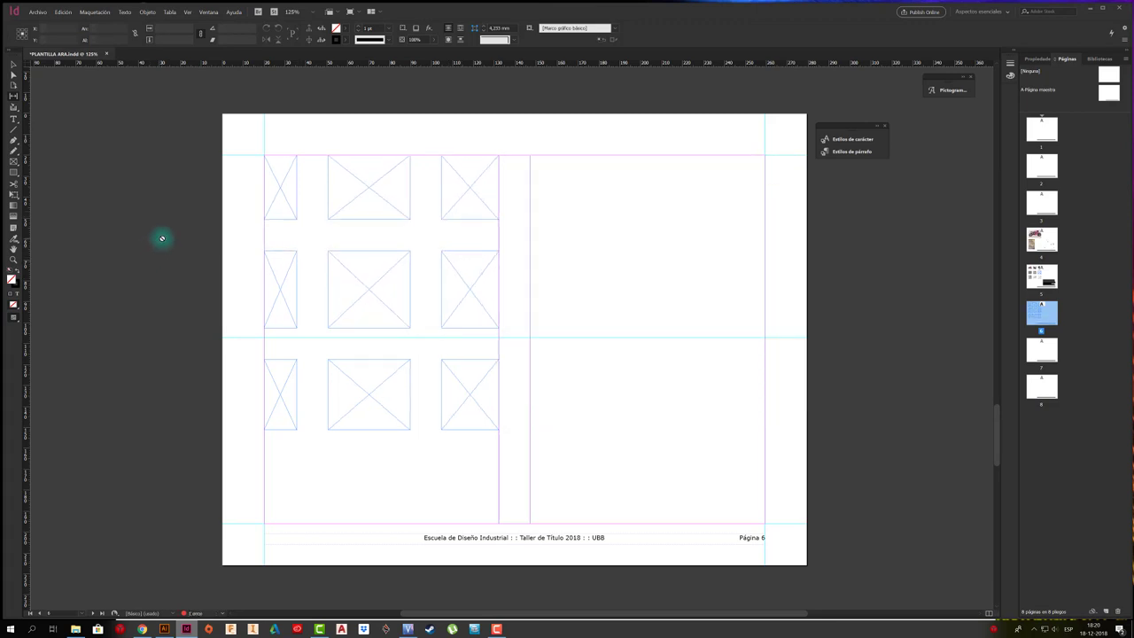
pyautogui.hotkey('ctrl', 'z')
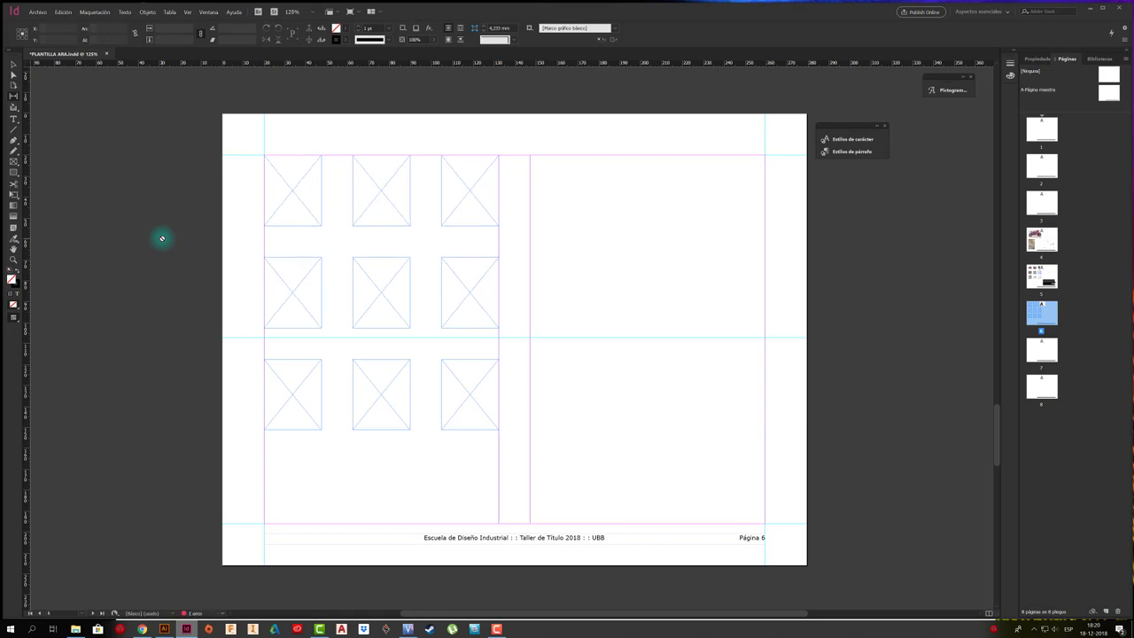
pyautogui.hotkey('ctrl', 'z')
pyautogui.scroll(-5, 328, 358)
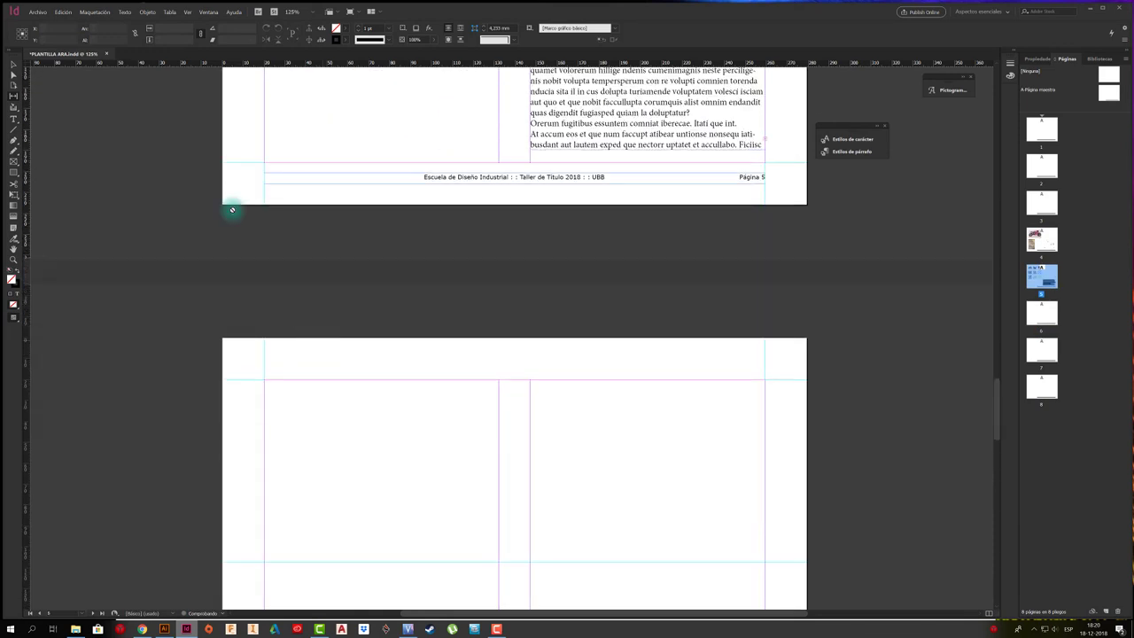
pyautogui.click(63, 12)
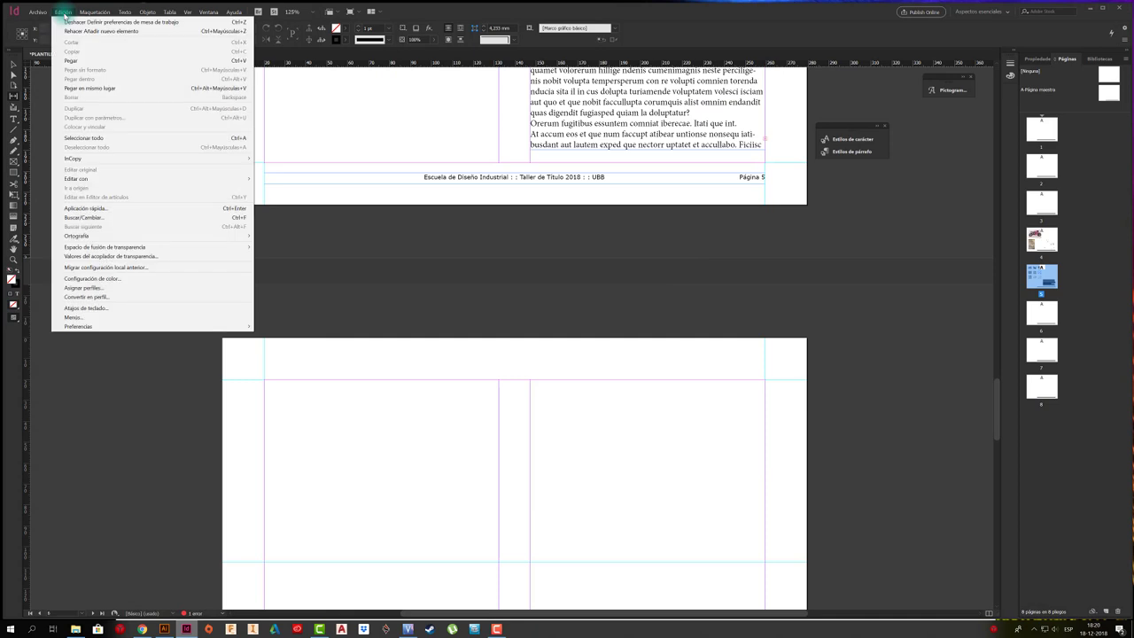
pyautogui.click(88, 27)
pyautogui.scroll(-3, 407, 346)
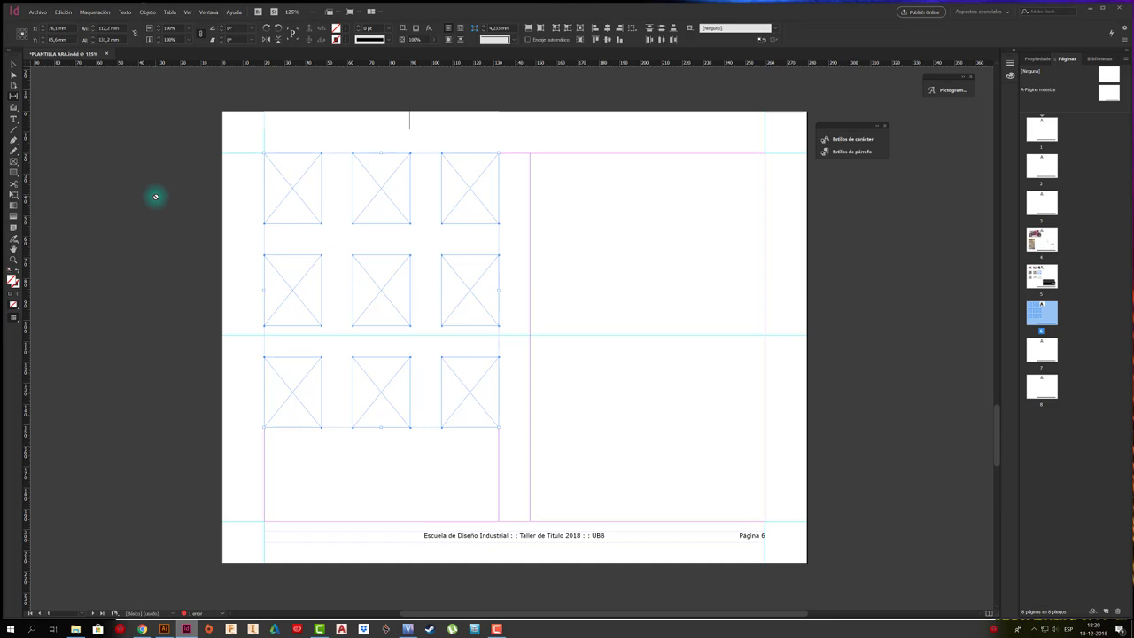
# Narrow both horizontal and both vertical gaps of page 6's frame grid to thin strips with the Gap tool, enlarging the frames
pyautogui.moveTo(292, 235); pyautogui.dragTo(293, 249)
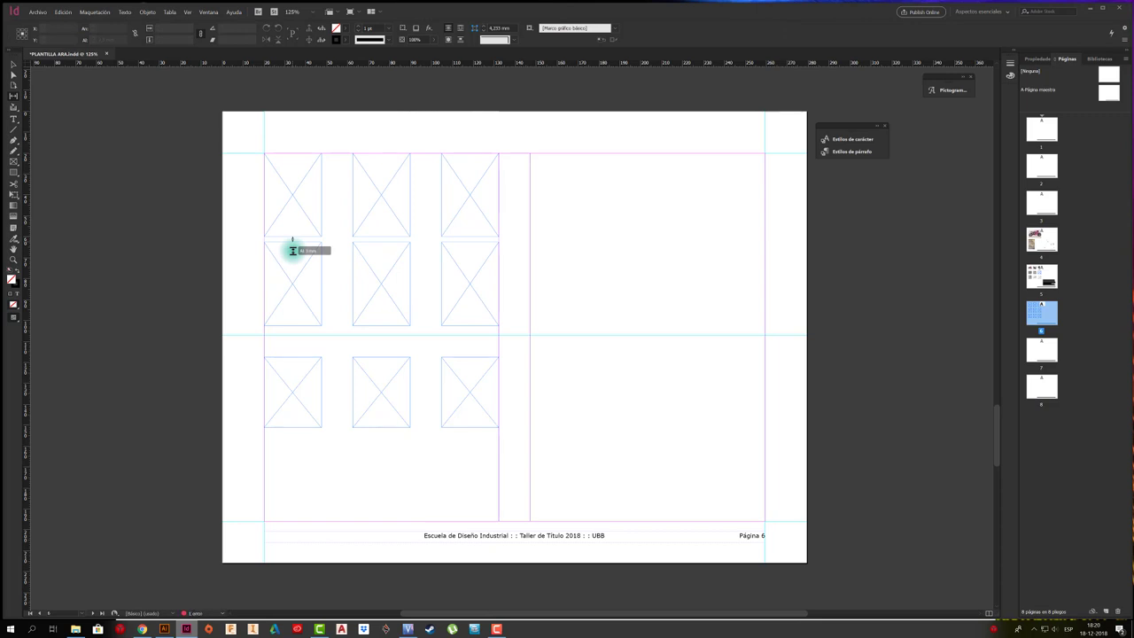
pyautogui.moveTo(292, 250); pyautogui.dragTo(293, 253)
pyautogui.moveTo(303, 342); pyautogui.dragTo(306, 332)
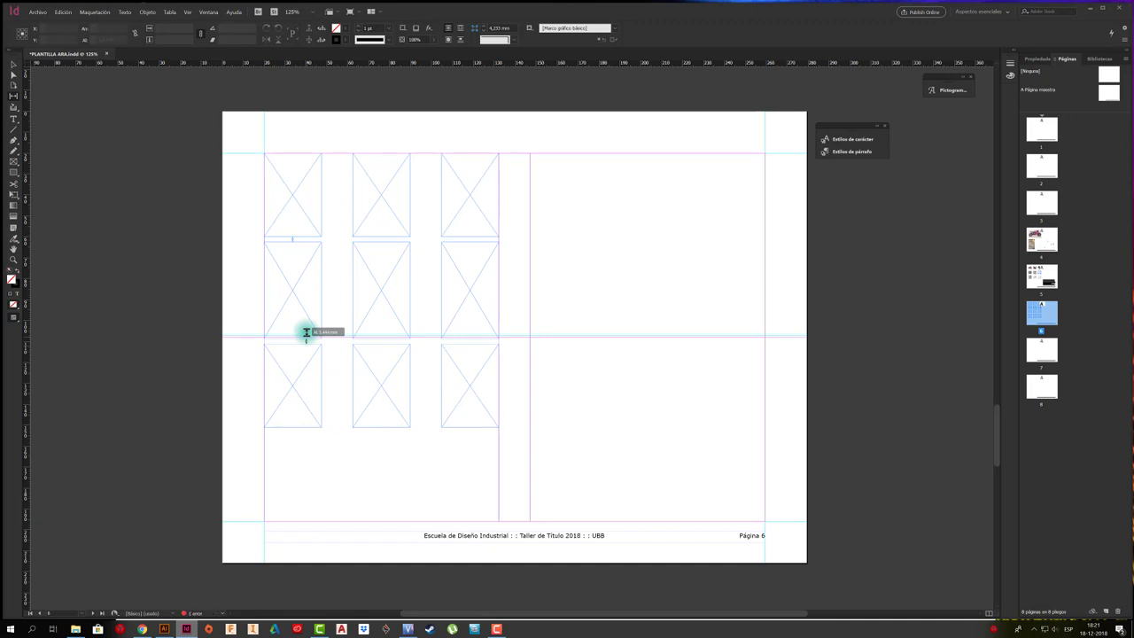
pyautogui.moveTo(305, 332); pyautogui.dragTo(307, 332)
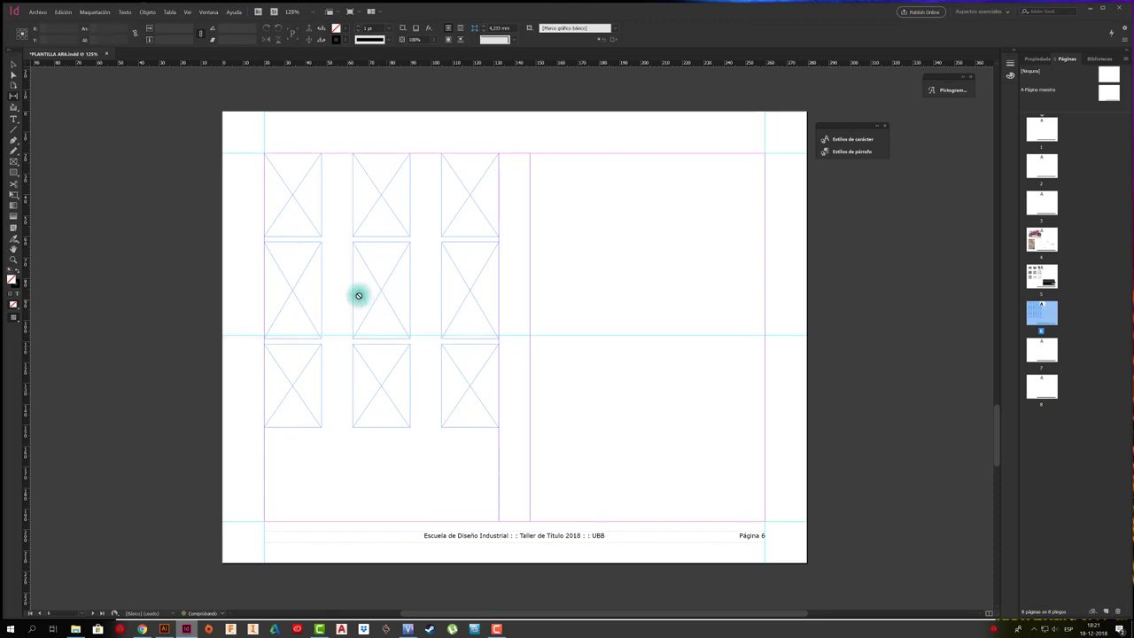
pyautogui.moveTo(342, 293); pyautogui.dragTo(330, 296)
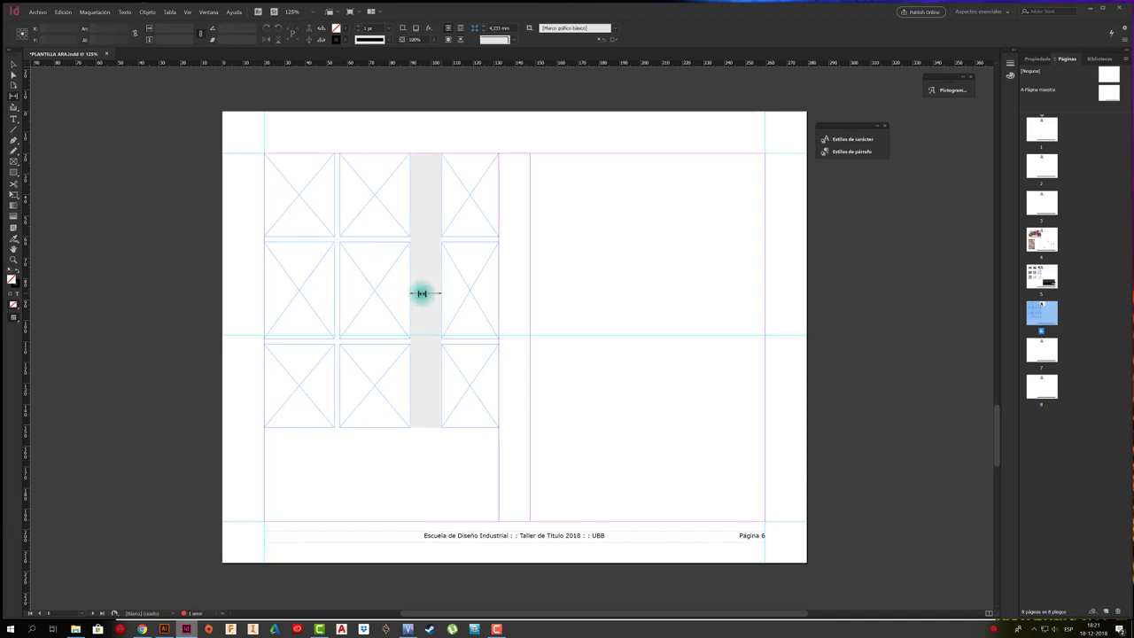
pyautogui.moveTo(420, 291); pyautogui.dragTo(432, 294)
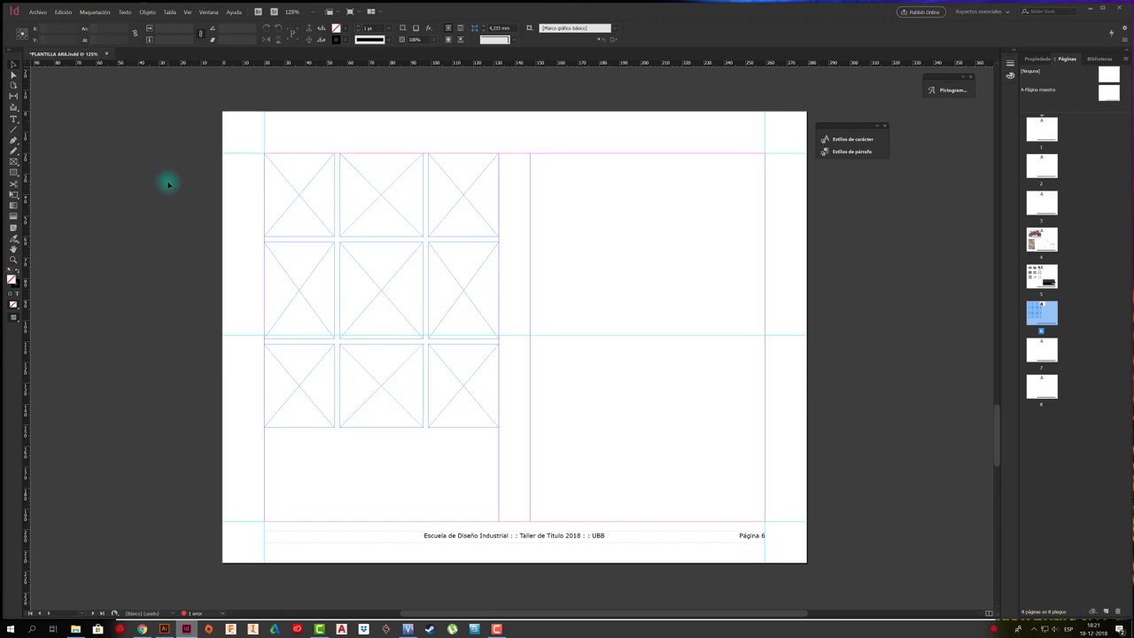
# Load the ten images from the MEMORIA folder for placing, leaving out the EXPLOSIÓN CARAS ADHESIVO and PLANTILLA ARA files
pyautogui.click(41, 13)
pyautogui.click(597, 304)
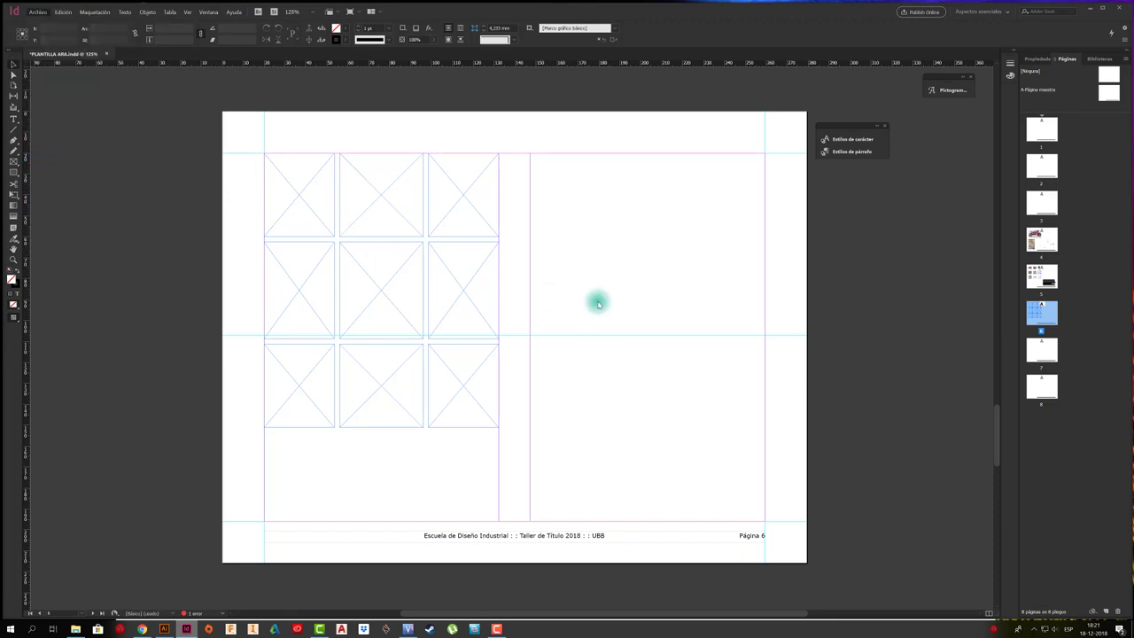
pyautogui.click(626, 255)
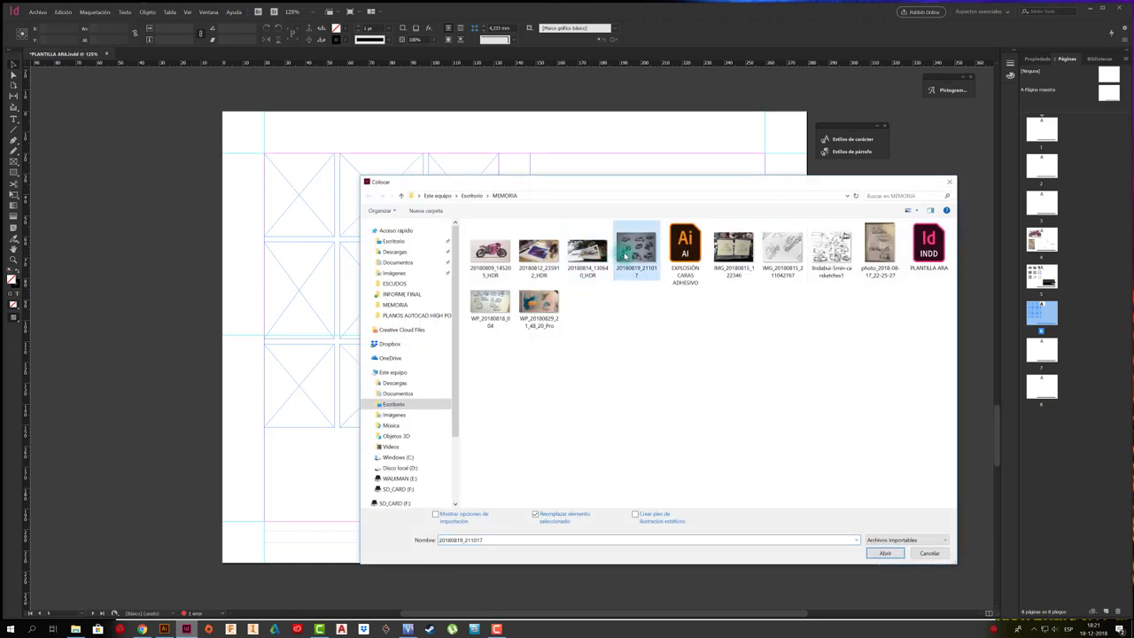
pyautogui.keyDown('ctrl'); pyautogui.click(539, 305); pyautogui.keyUp('ctrl')
pyautogui.keyDown('ctrl'); pyautogui.click(489, 305); pyautogui.keyUp('ctrl')
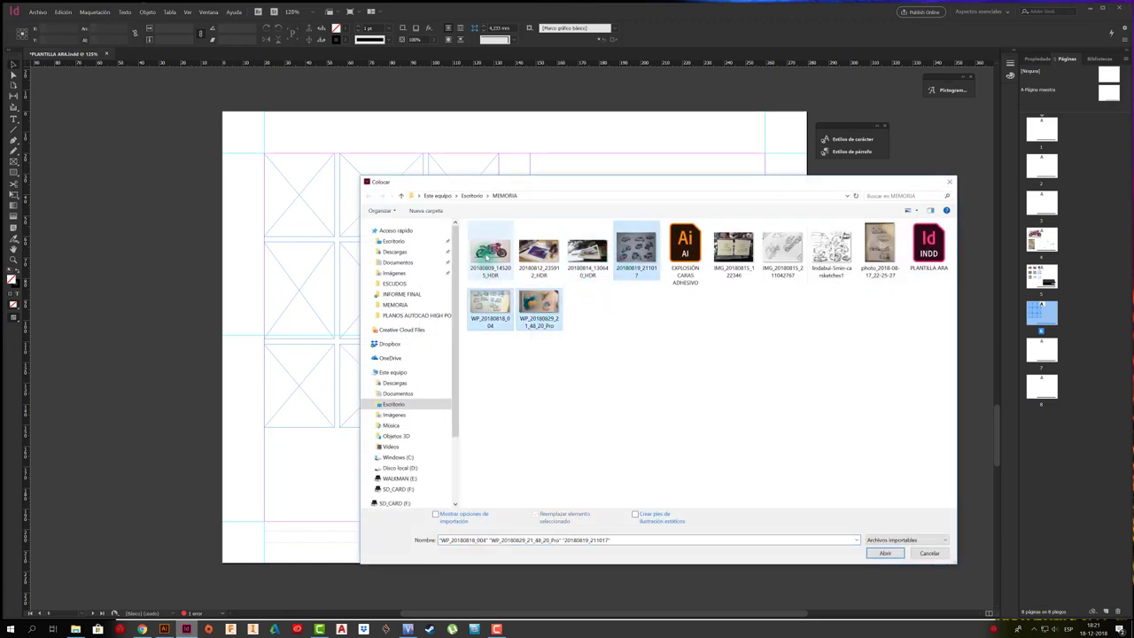
pyautogui.keyDown('ctrl'); pyautogui.click(490, 250); pyautogui.keyUp('ctrl')
pyautogui.keyDown('ctrl'); pyautogui.click(536, 252); pyautogui.keyUp('ctrl')
pyautogui.keyDown('ctrl'); pyautogui.click(586, 252); pyautogui.keyUp('ctrl')
pyautogui.keyDown('ctrl'); pyautogui.click(781, 257); pyautogui.keyUp('ctrl')
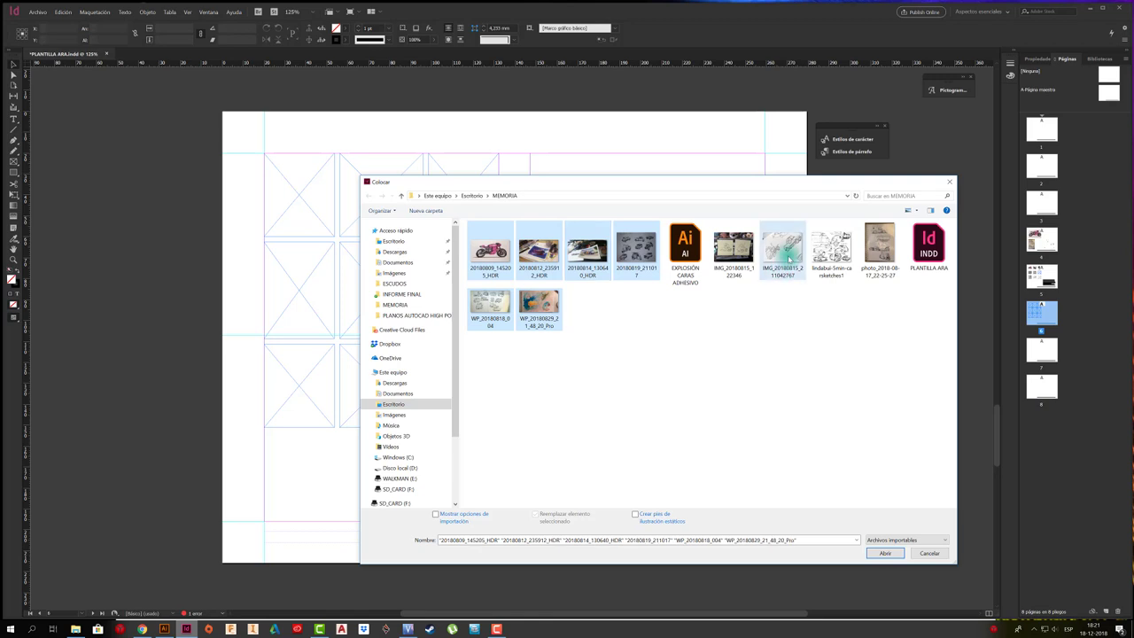
pyautogui.keyDown('ctrl'); pyautogui.click(819, 257); pyautogui.keyUp('ctrl')
pyautogui.keyDown('ctrl'); pyautogui.click(734, 251); pyautogui.keyUp('ctrl')
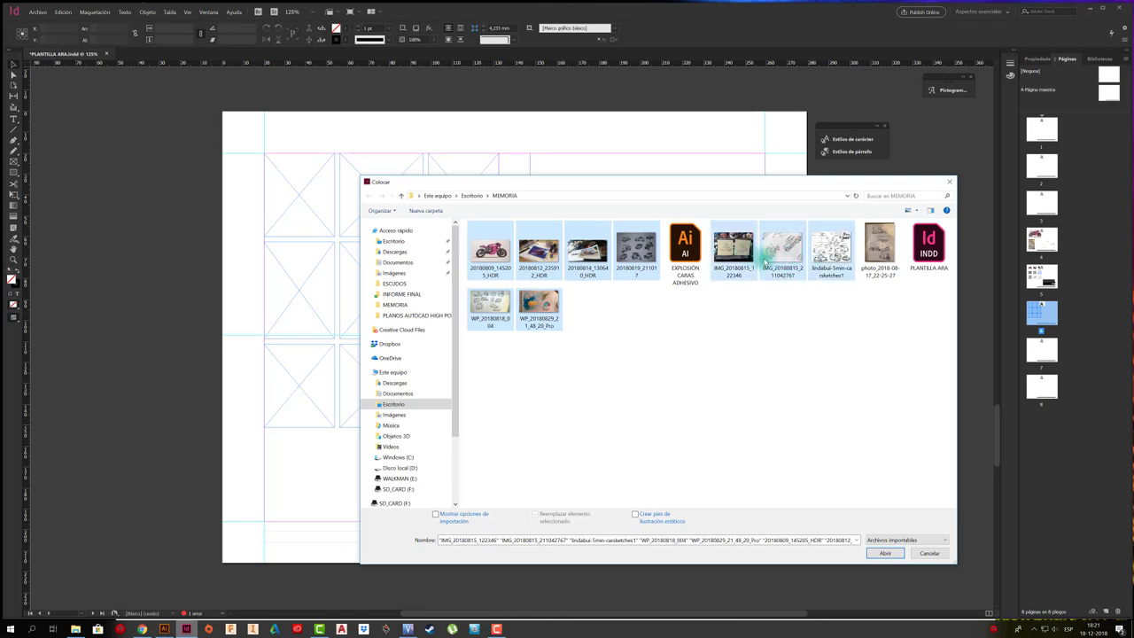
pyautogui.keyDown('ctrl'); pyautogui.click(878, 251); pyautogui.keyUp('ctrl')
pyautogui.click(884, 553)
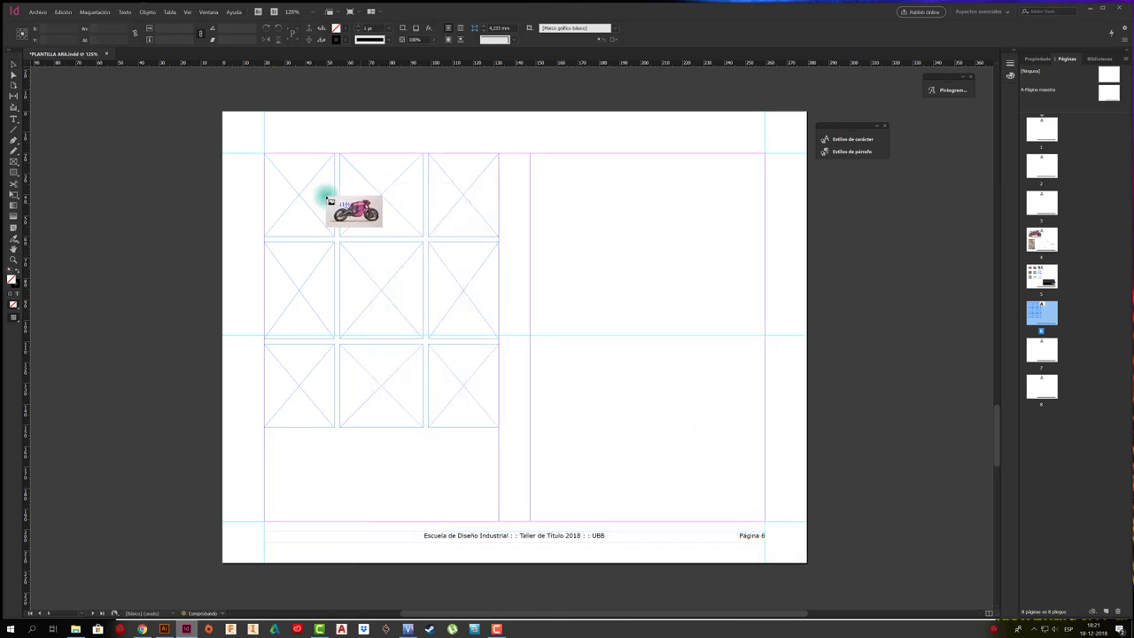
# Place nine of the loaded images one per frame in page 6's 3 × 3 grid, undoing the tenth image's placement outside the grid
pyautogui.click(330, 208)
pyautogui.click(380, 263)
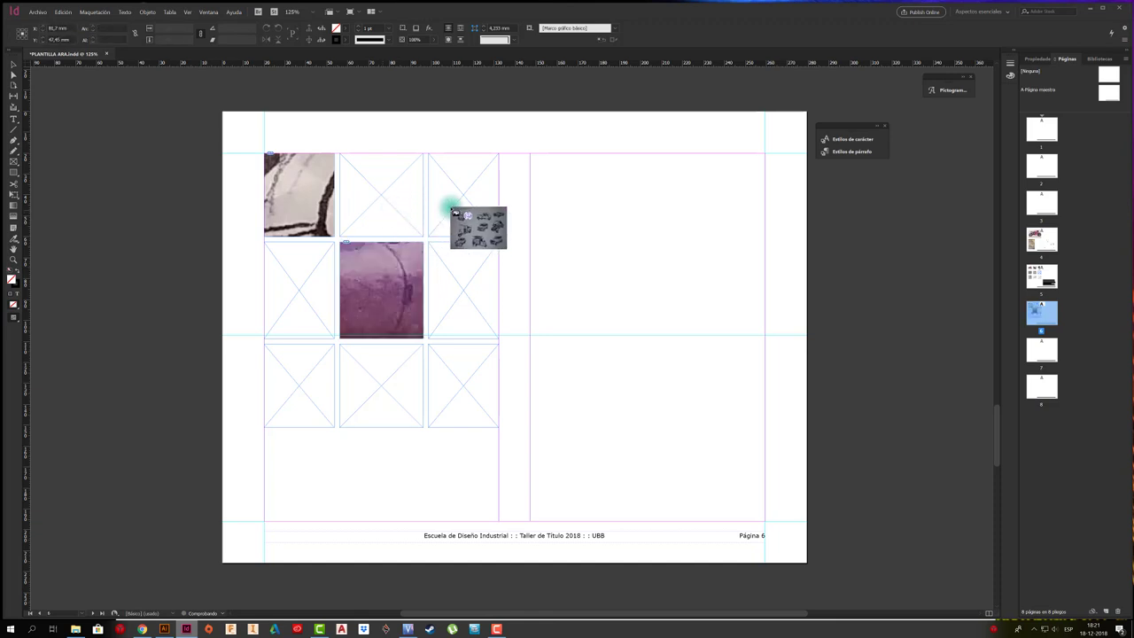
pyautogui.click(416, 213)
pyautogui.click(470, 223)
pyautogui.click(469, 291)
pyautogui.click(303, 298)
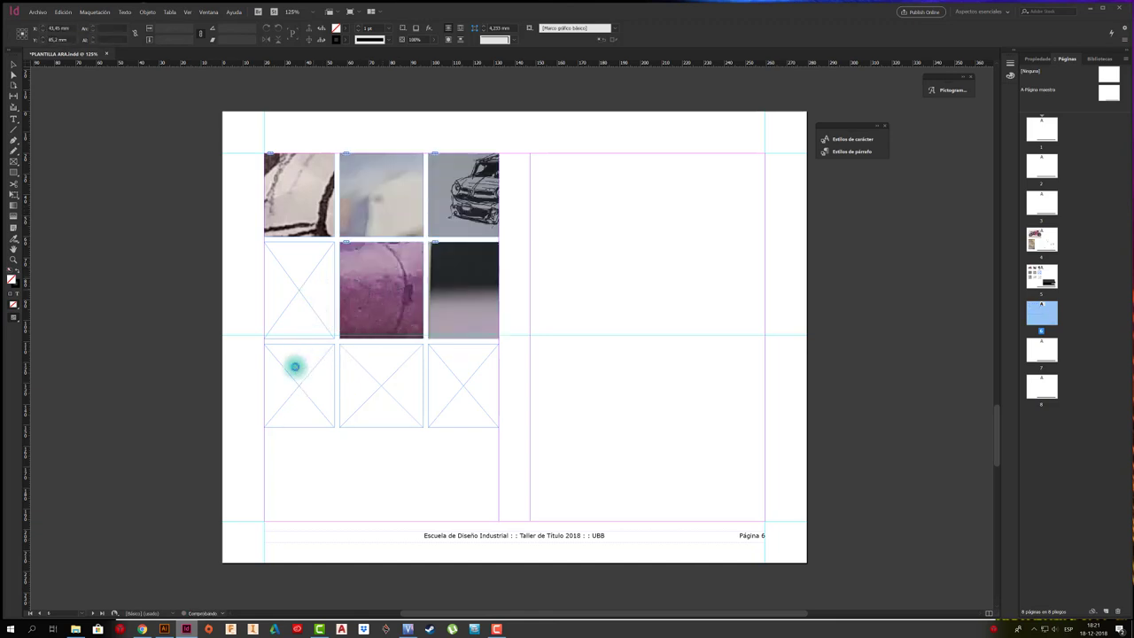
pyautogui.click(351, 372)
pyautogui.click(440, 377)
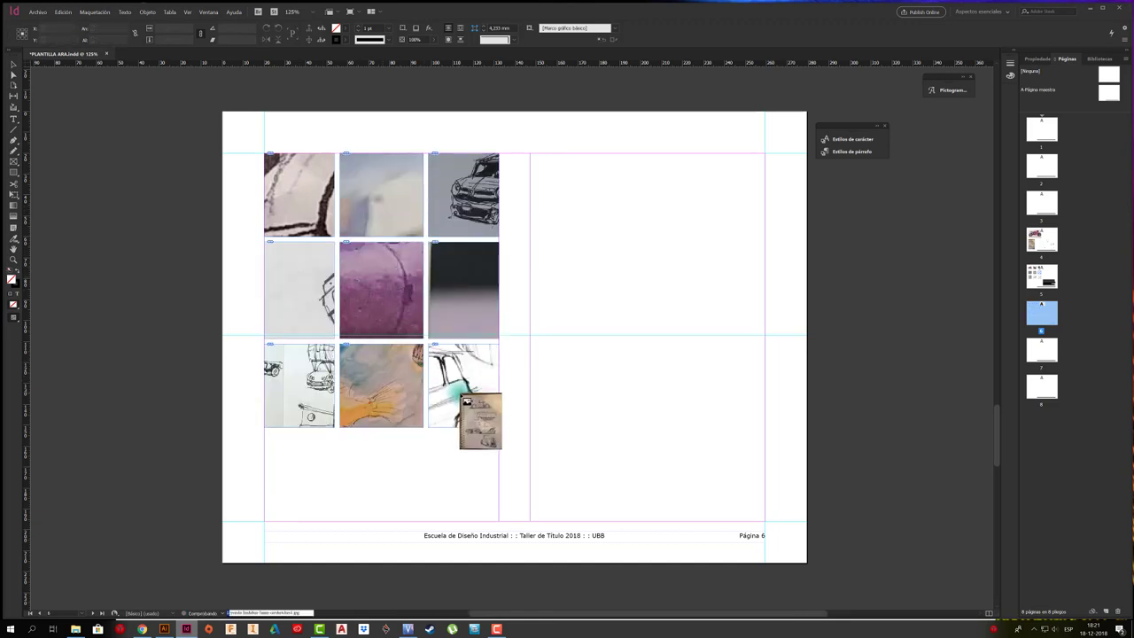
pyautogui.click(512, 411)
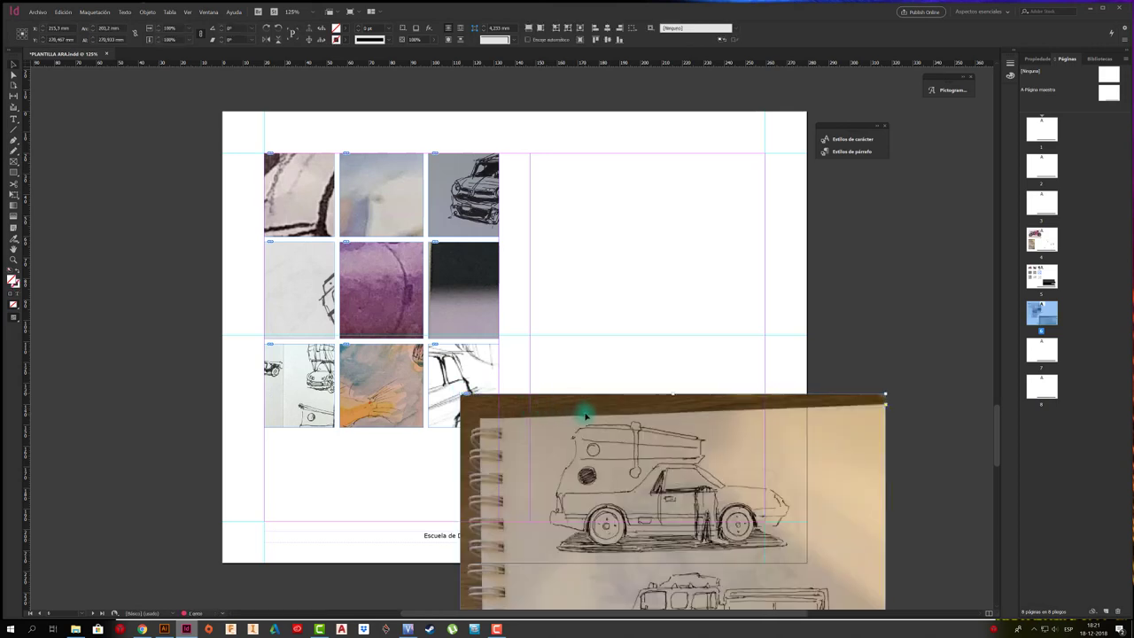
pyautogui.hotkey('ctrl', 'z')
# Fill all nine grid frames on page 6 proportionally with their images and preview the page in Presentation mode
pyautogui.moveTo(249, 131); pyautogui.dragTo(449, 437)
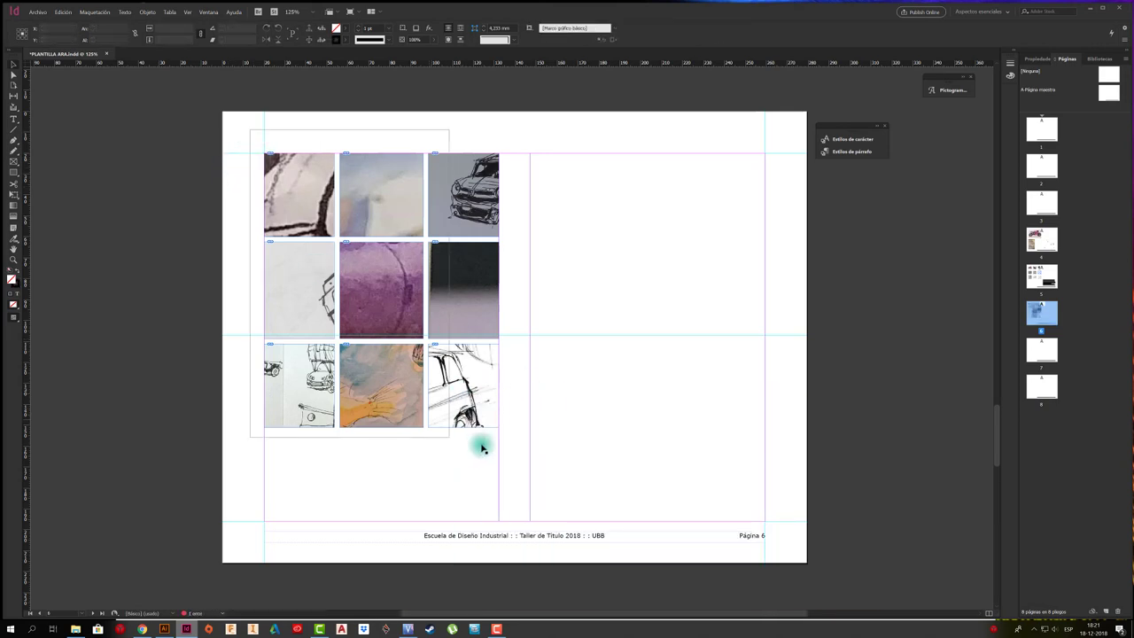
pyautogui.hotkey('ctrl', 'z')
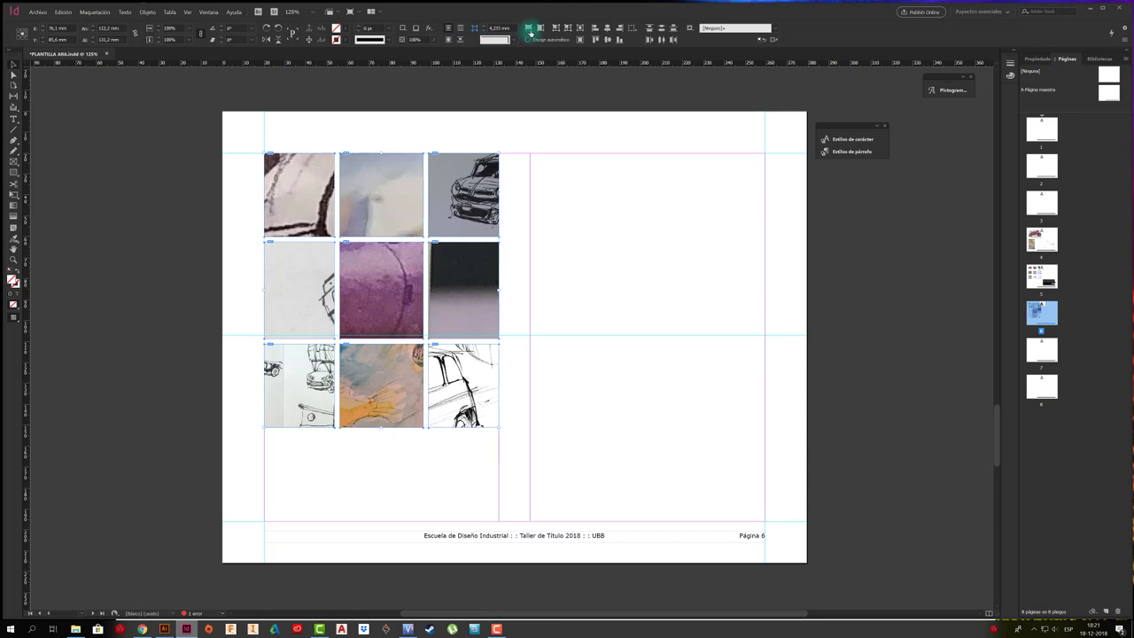
pyautogui.click(530, 29)
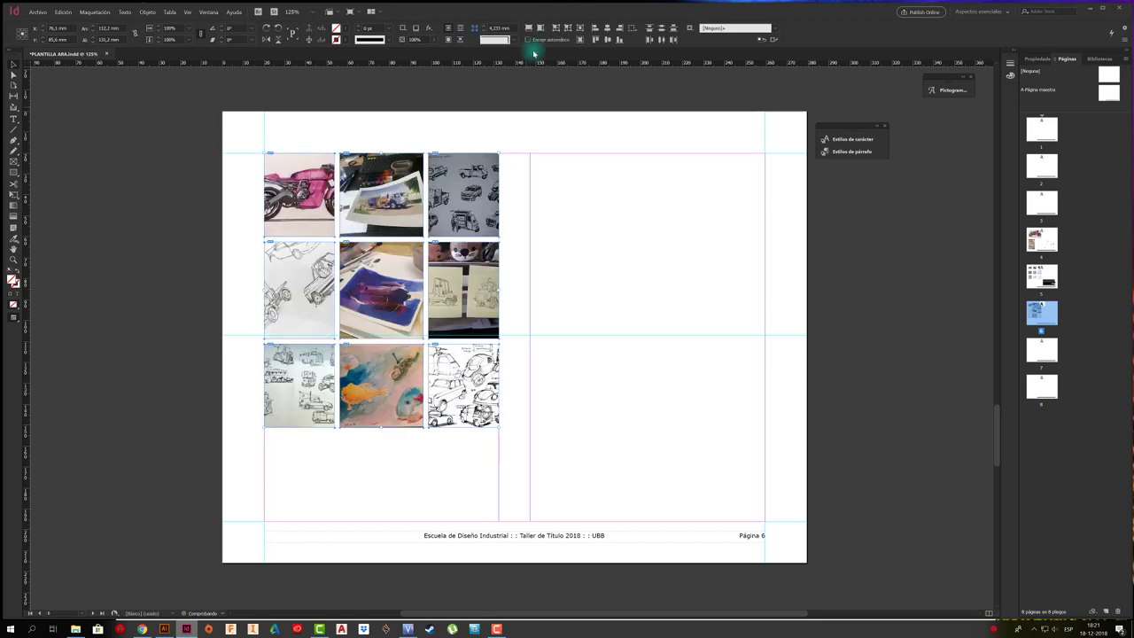
pyautogui.click(148, 171)
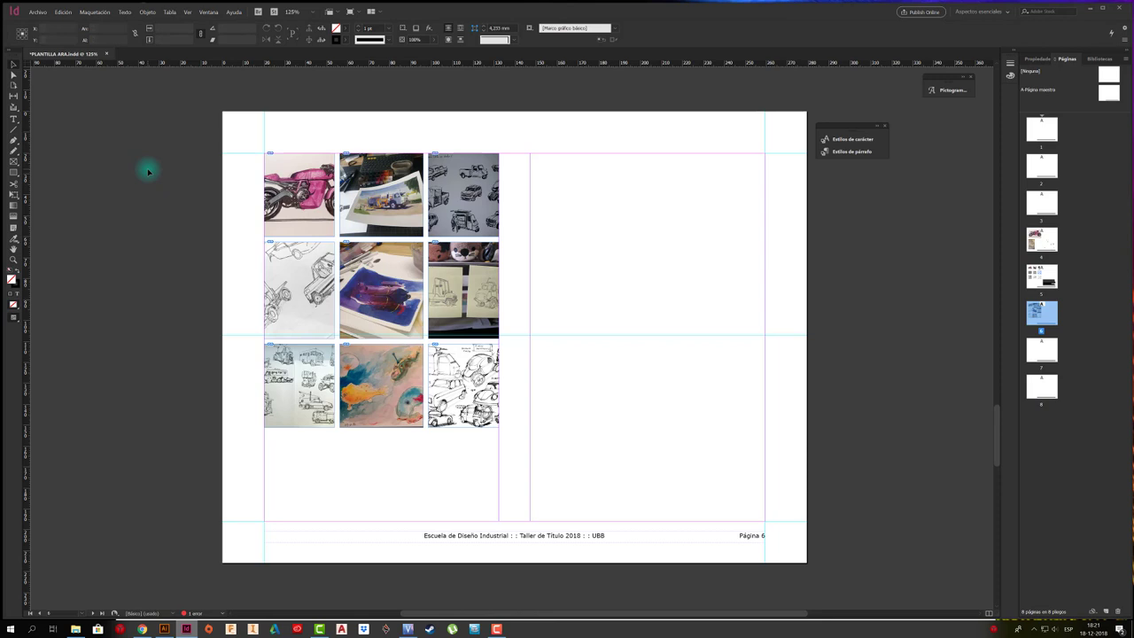
pyautogui.hotkey('shift', 'w')
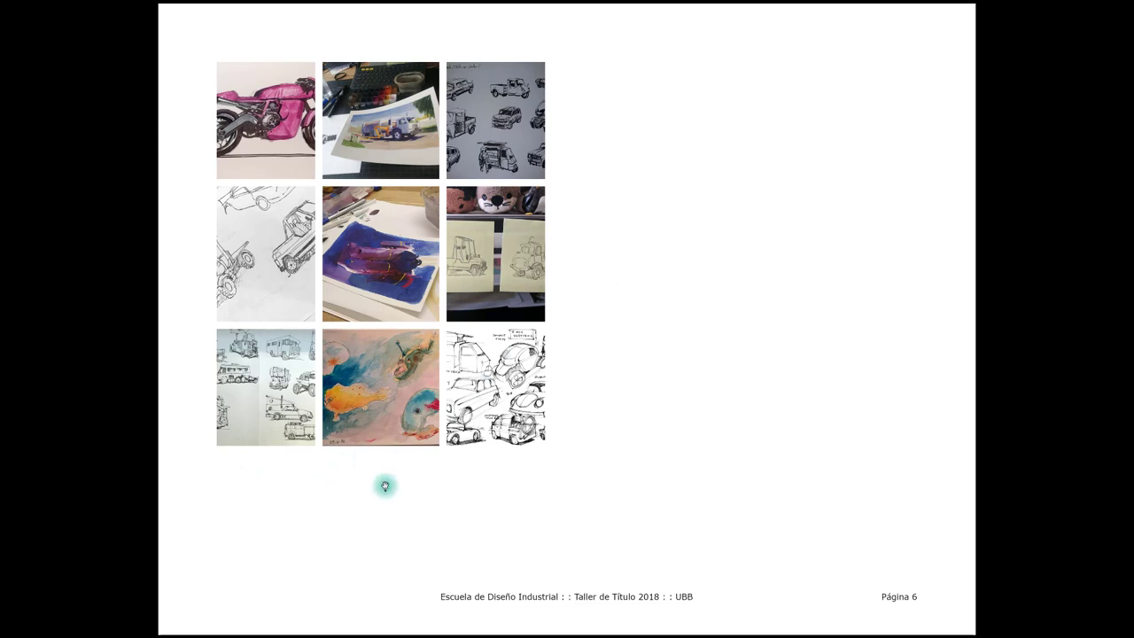
pyautogui.press('Escape')
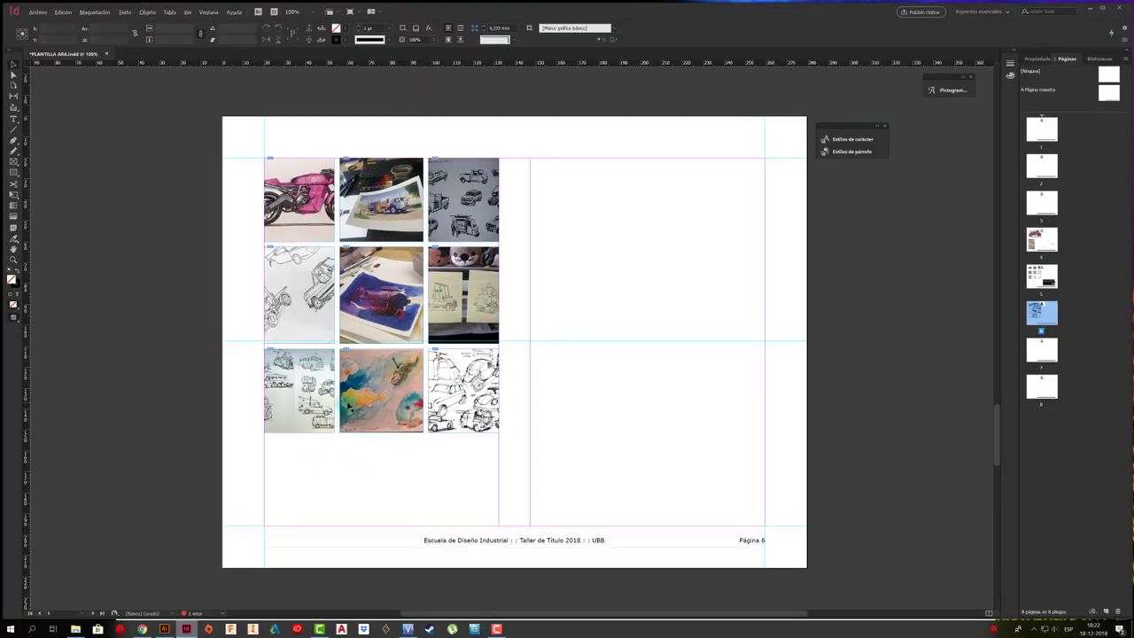
# Create a text frame about 112 × 45 mm across page 6's empty column, beside the grid's middle row, and fill it with placeholder text
pyautogui.scroll(-1, 349, 405)
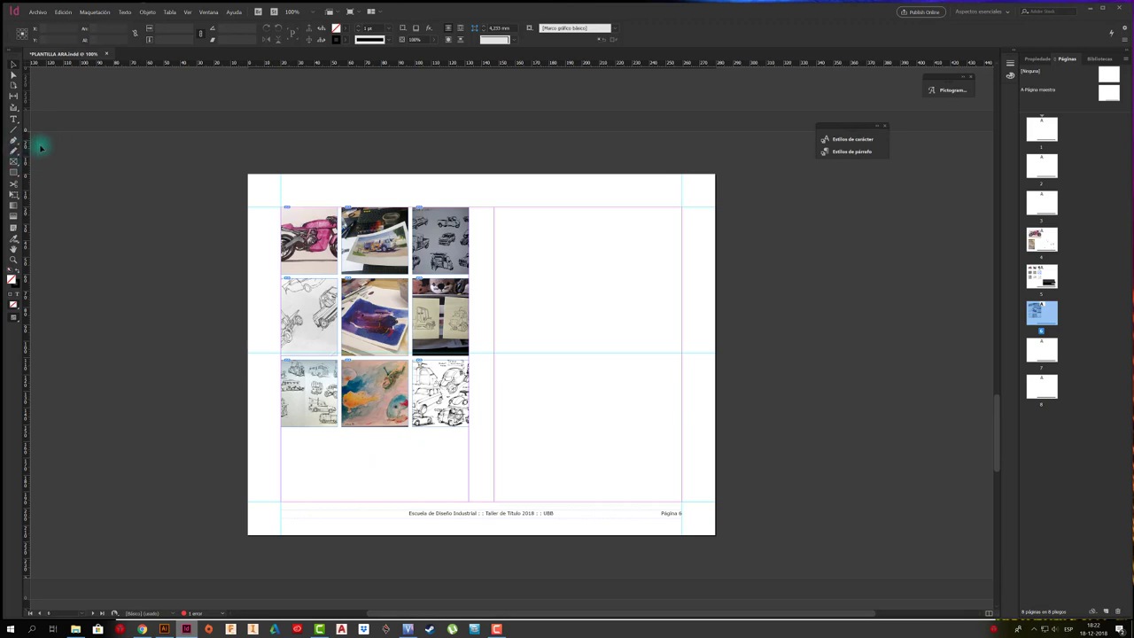
pyautogui.click(65, 15)
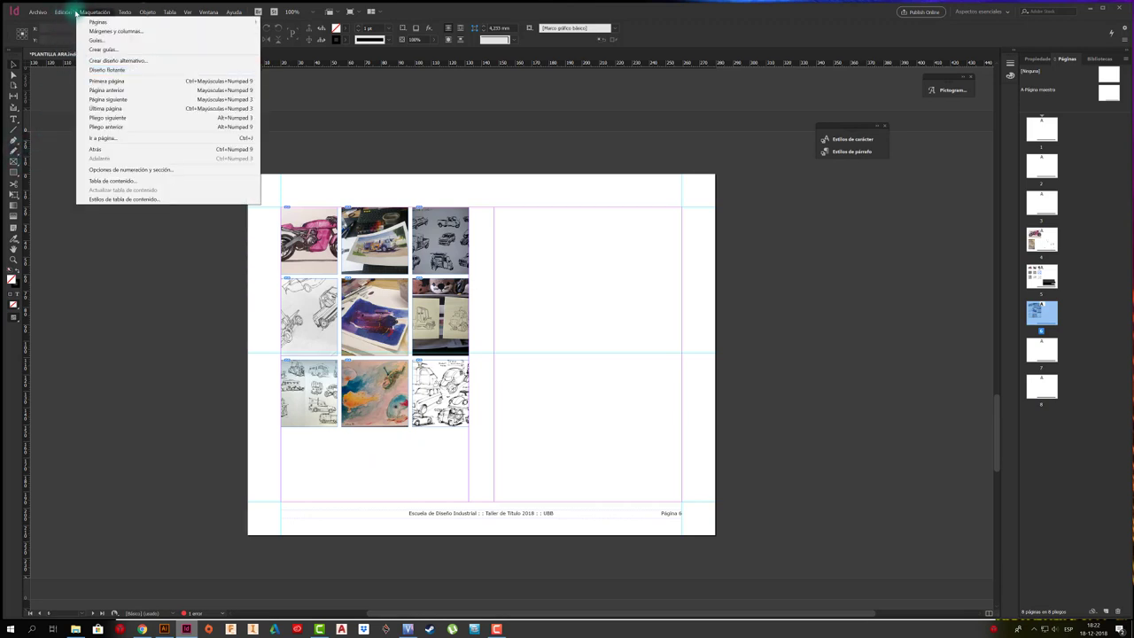
pyautogui.moveTo(125, 12)
pyautogui.click(15, 119)
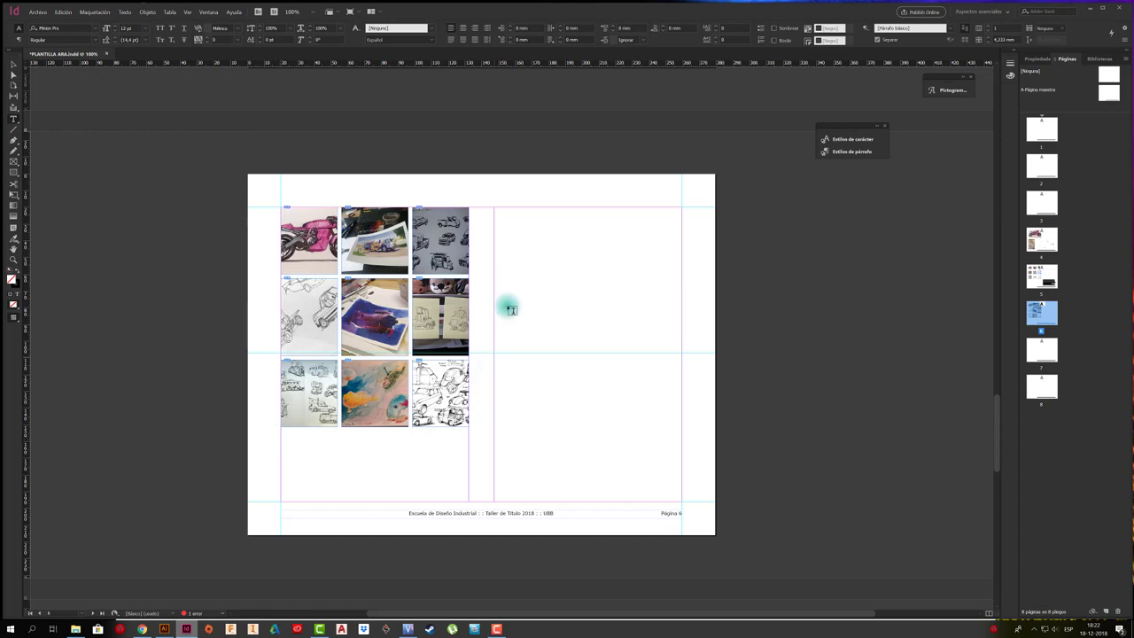
pyautogui.moveTo(494, 279); pyautogui.dragTo(681, 355)
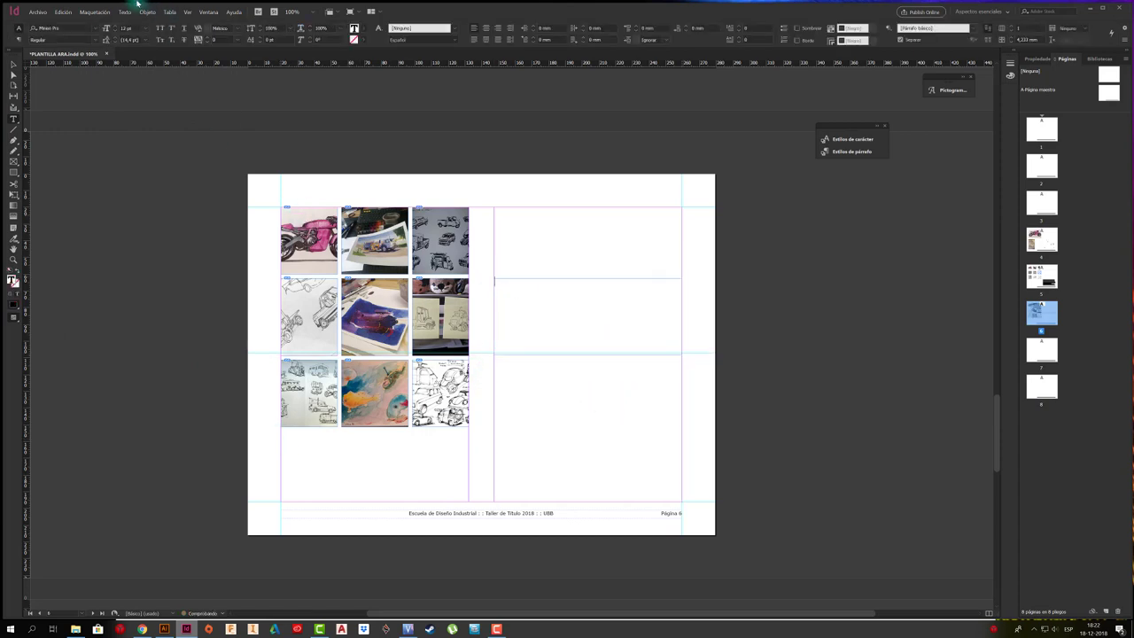
pyautogui.click(124, 12)
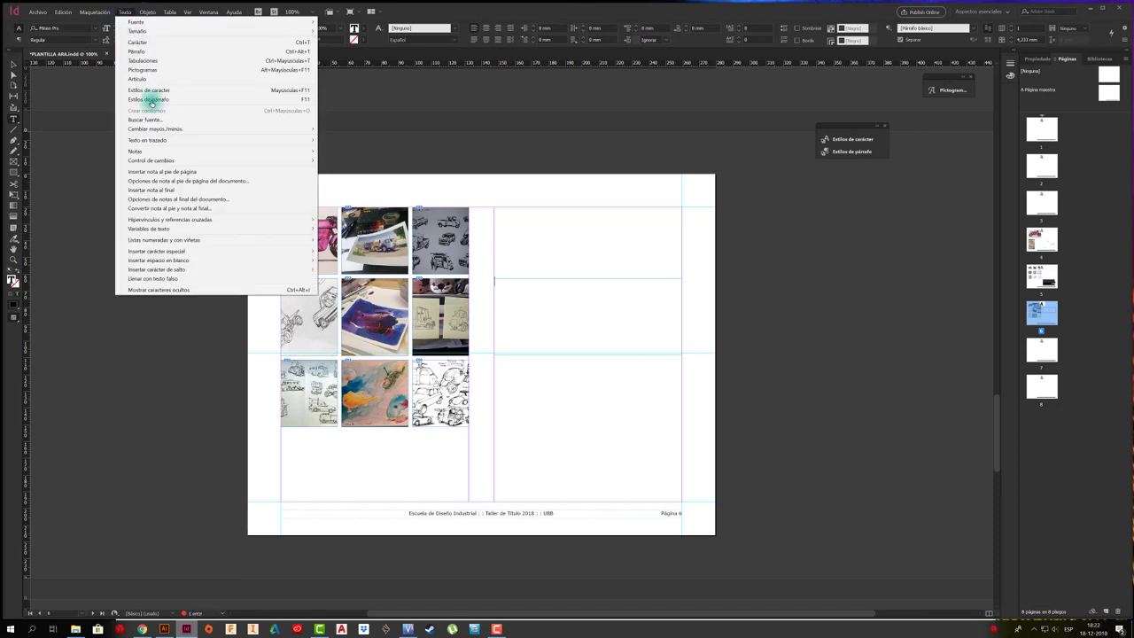
pyautogui.click(173, 278)
pyautogui.click(12, 65)
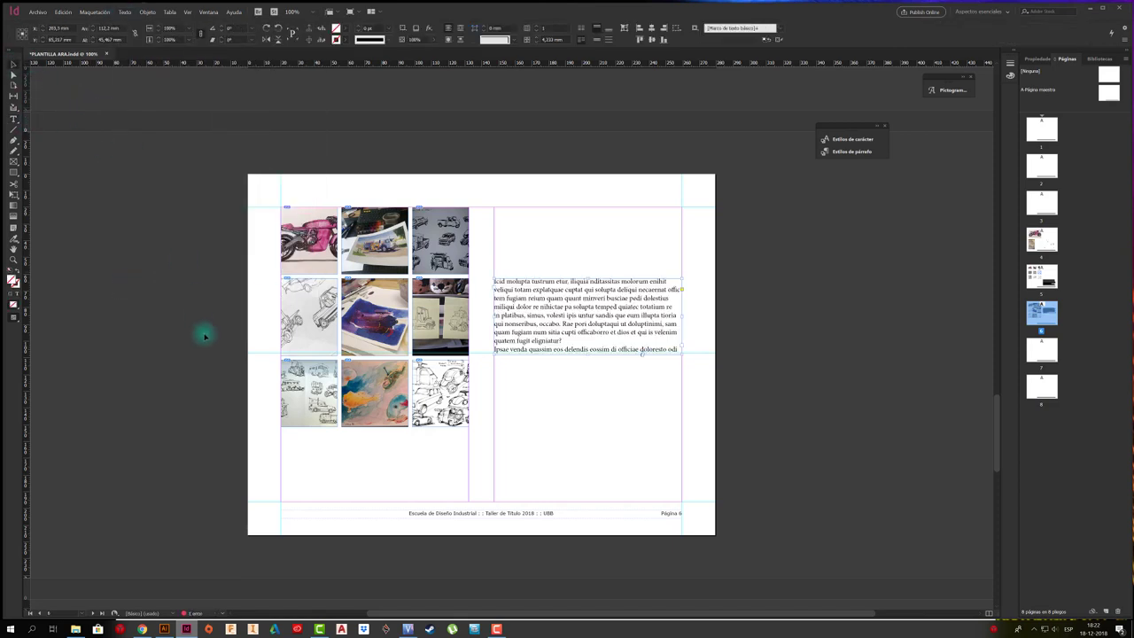
# Draw two side-by-side rectangular frames below the text block on page 6, spanning the column width, about 112 × 77 mm overall
pyautogui.click(14, 119)
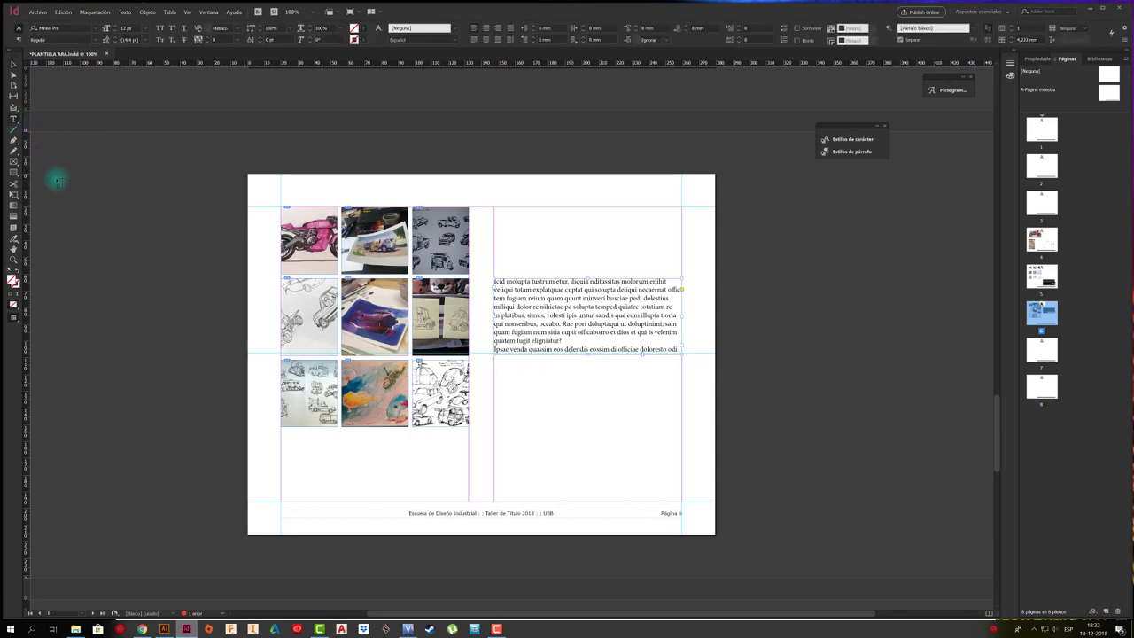
pyautogui.click(12, 163)
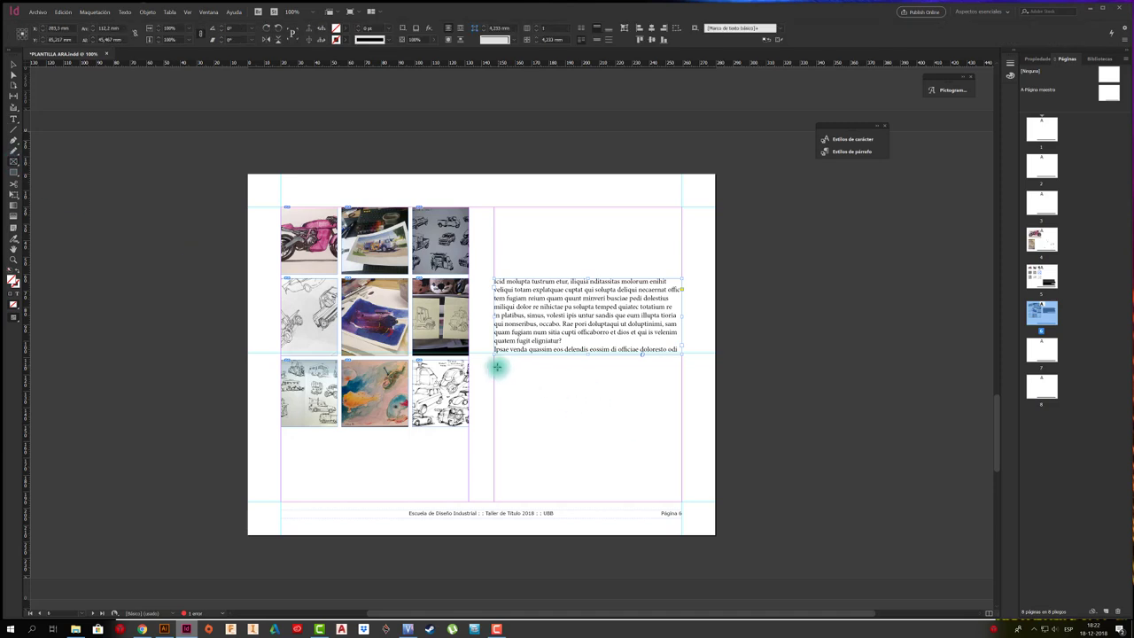
pyautogui.moveTo(493, 373); pyautogui.dragTo(680, 502)
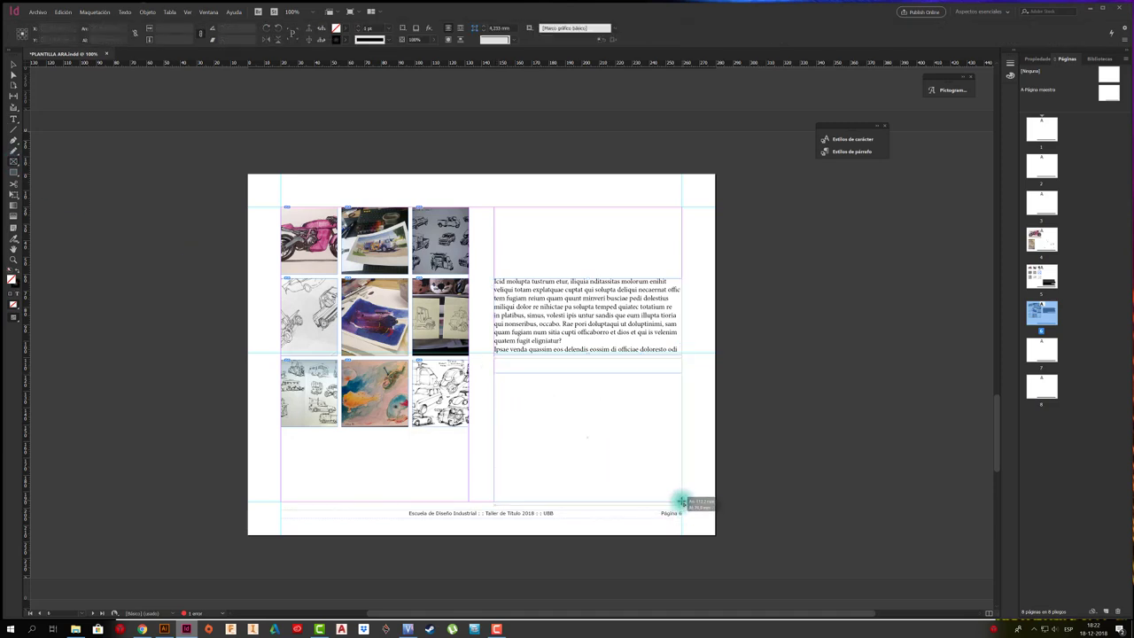
pyautogui.moveTo(681, 501); pyautogui.dragTo(681, 501)
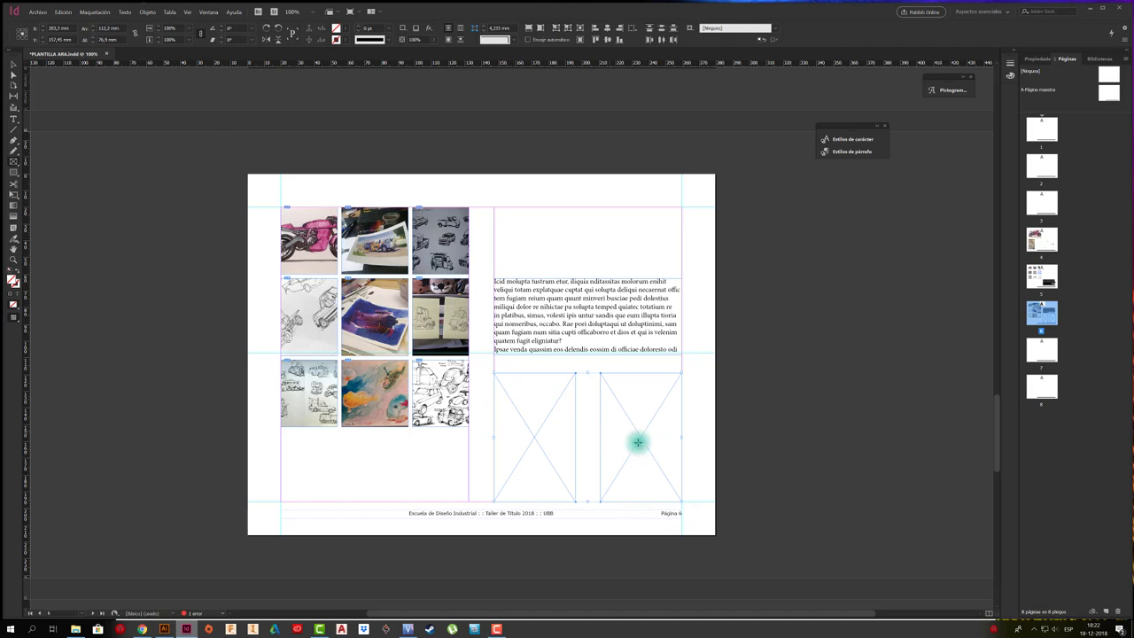
pyautogui.click(125, 13)
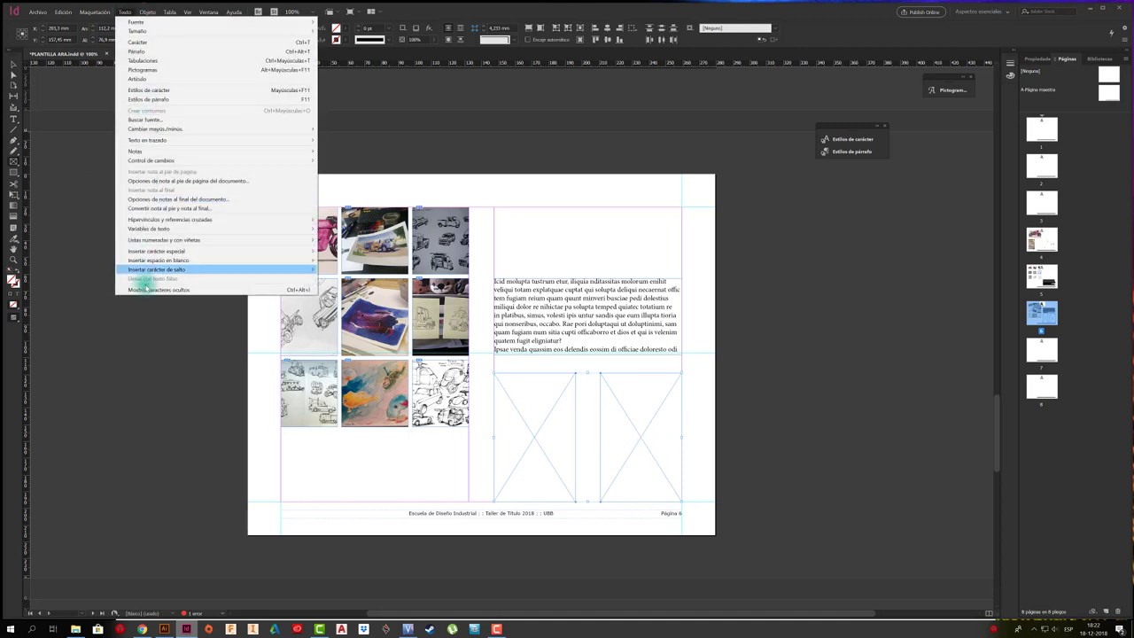
pyautogui.click(16, 66)
pyautogui.click(532, 415)
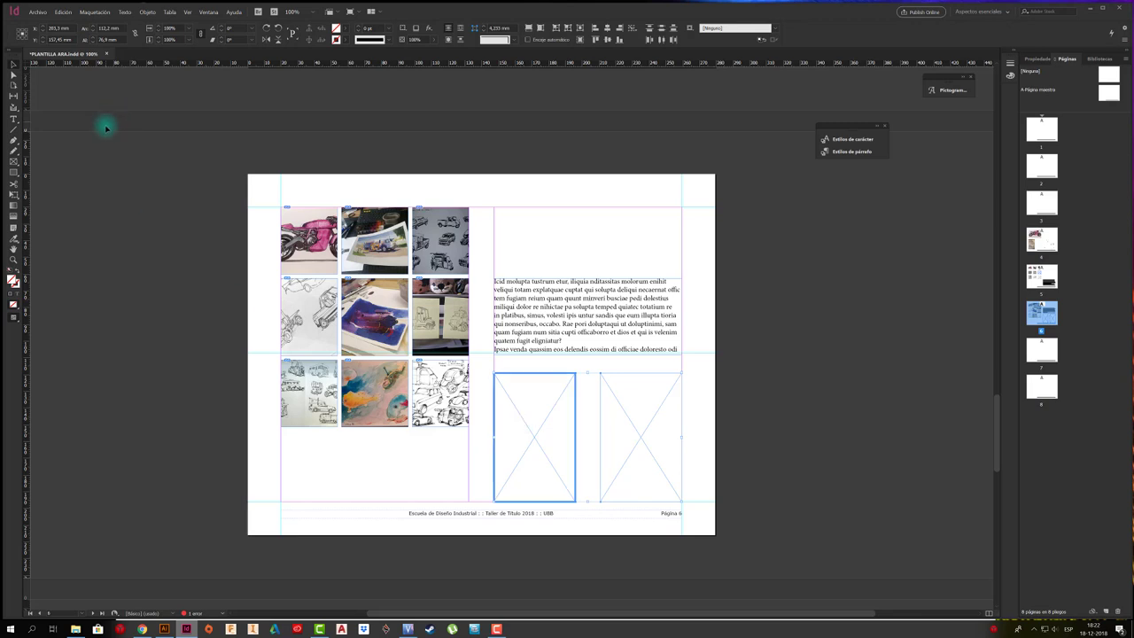
pyautogui.click(125, 13)
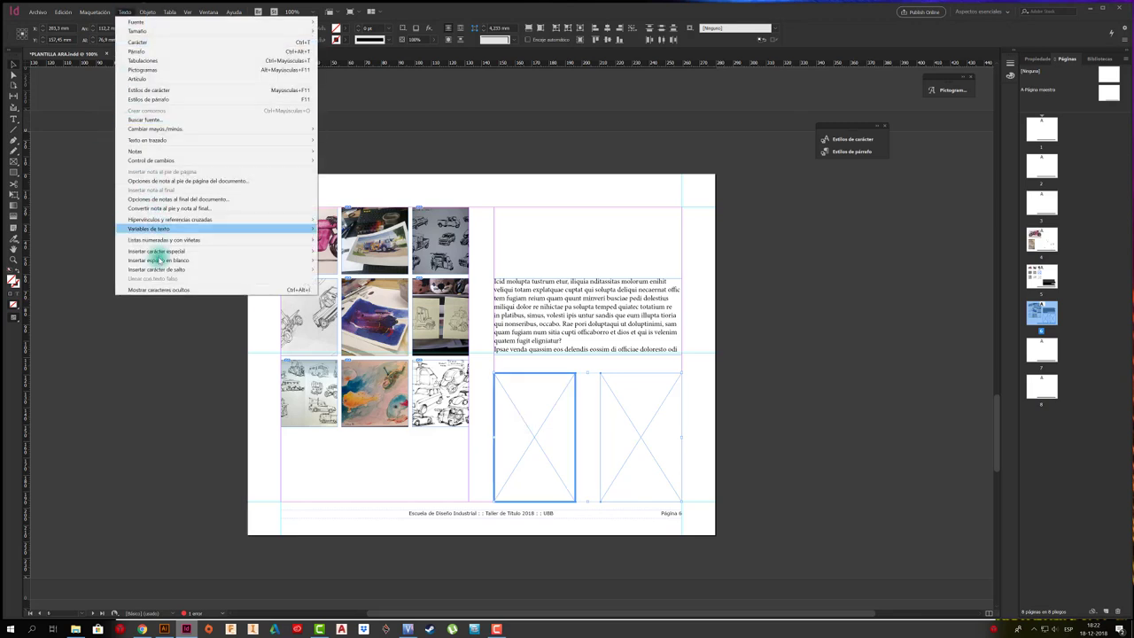
pyautogui.click(65, 202)
pyautogui.click(18, 139)
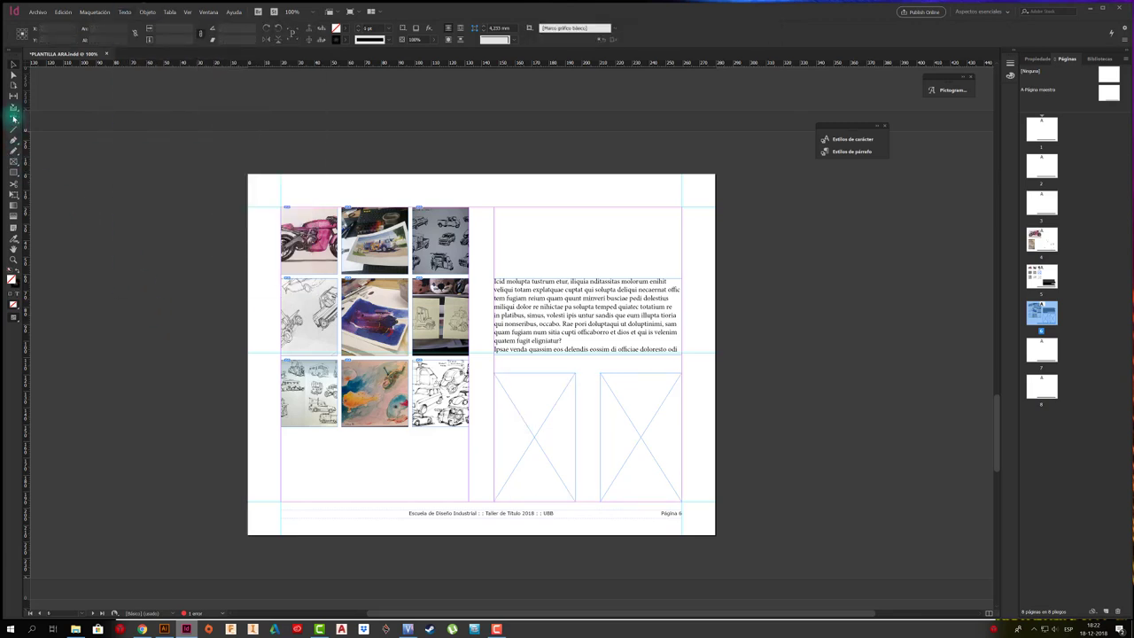
# Turn the left of the two empty frames on page 6 into a text frame and fill it with placeholder text
pyautogui.click(13, 118)
pyautogui.click(511, 378)
pyautogui.moveTo(498, 378)
pyautogui.mouseDown()
pyautogui.moveTo(543, 464)
pyautogui.moveTo(587, 504)
pyautogui.moveTo(614, 501)
pyautogui.moveTo(648, 455)
pyautogui.mouseUp()
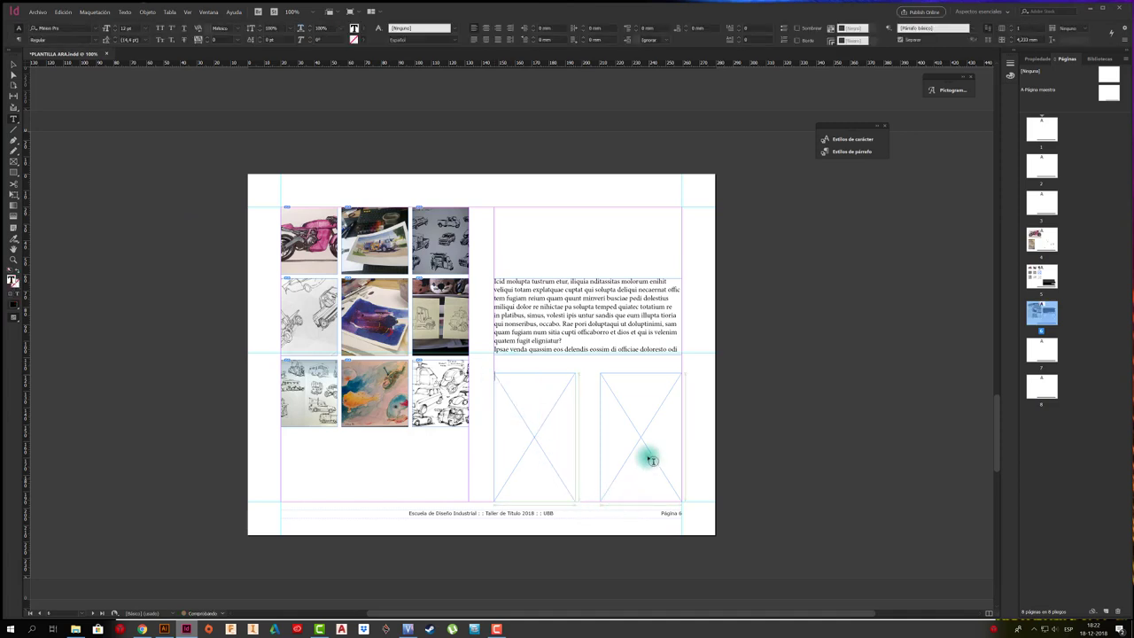
pyautogui.click(124, 12)
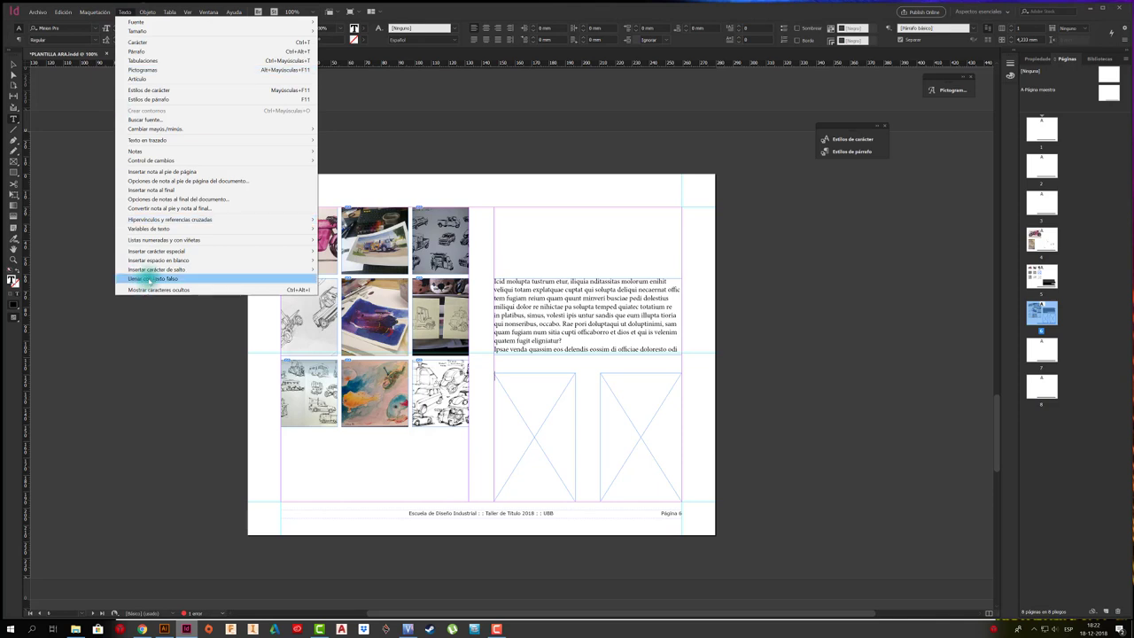
pyautogui.click(148, 277)
# Turn the remaining empty frame on page 6 into a text frame, fill it with placeholder text, and deselect everything
pyautogui.click(584, 374)
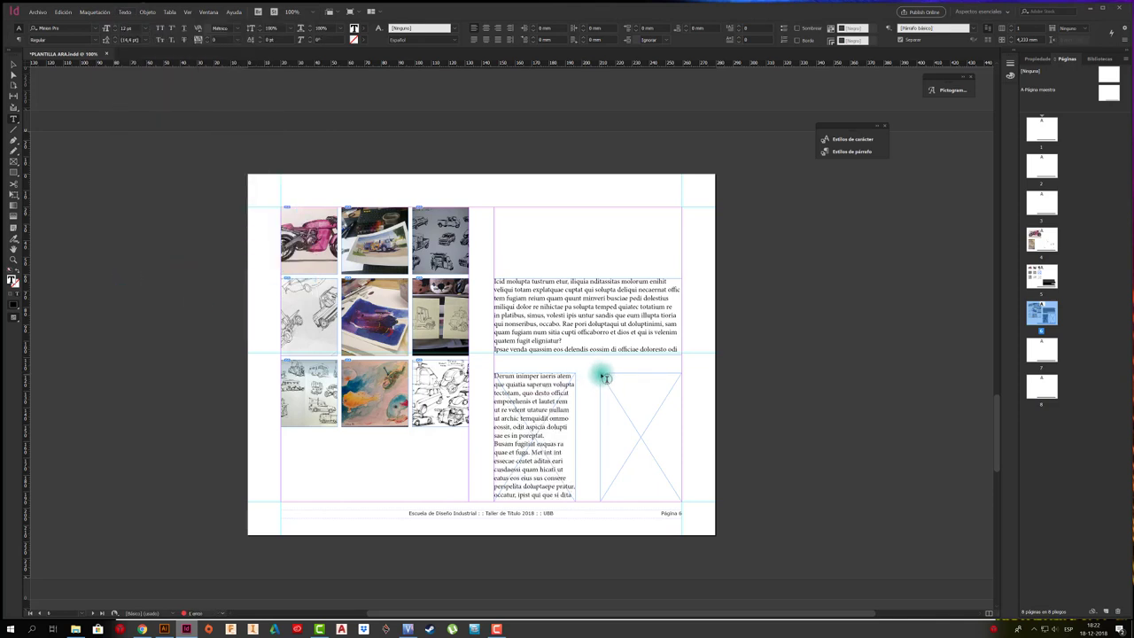
pyautogui.moveTo(603, 378); pyautogui.dragTo(680, 503)
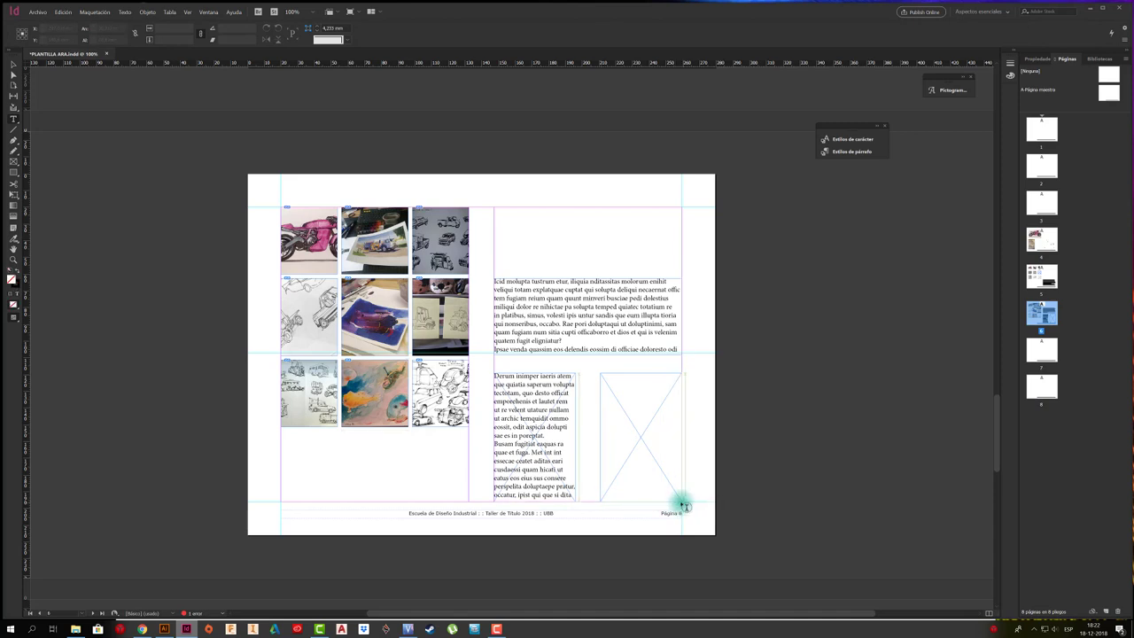
pyautogui.click(125, 11)
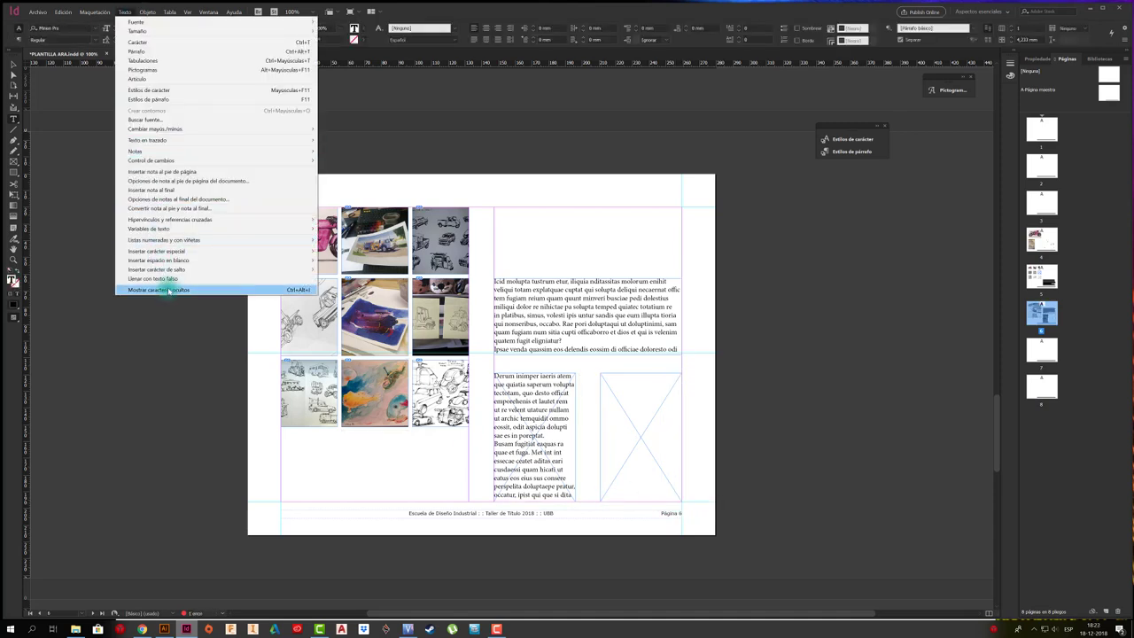
pyautogui.click(164, 278)
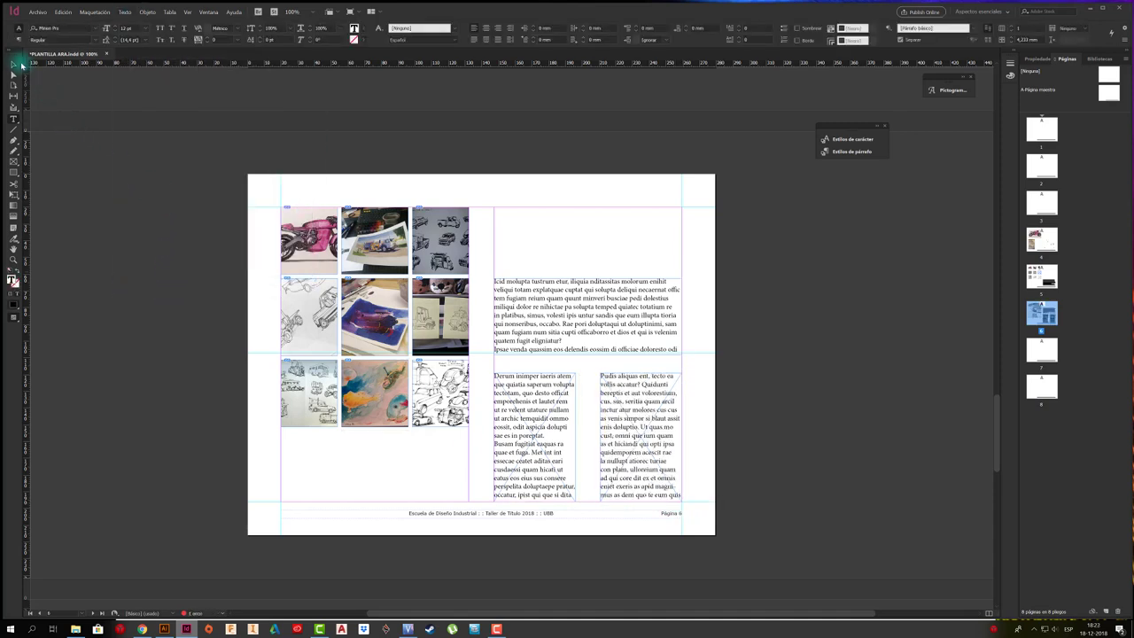
pyautogui.click(13, 63)
pyautogui.click(166, 259)
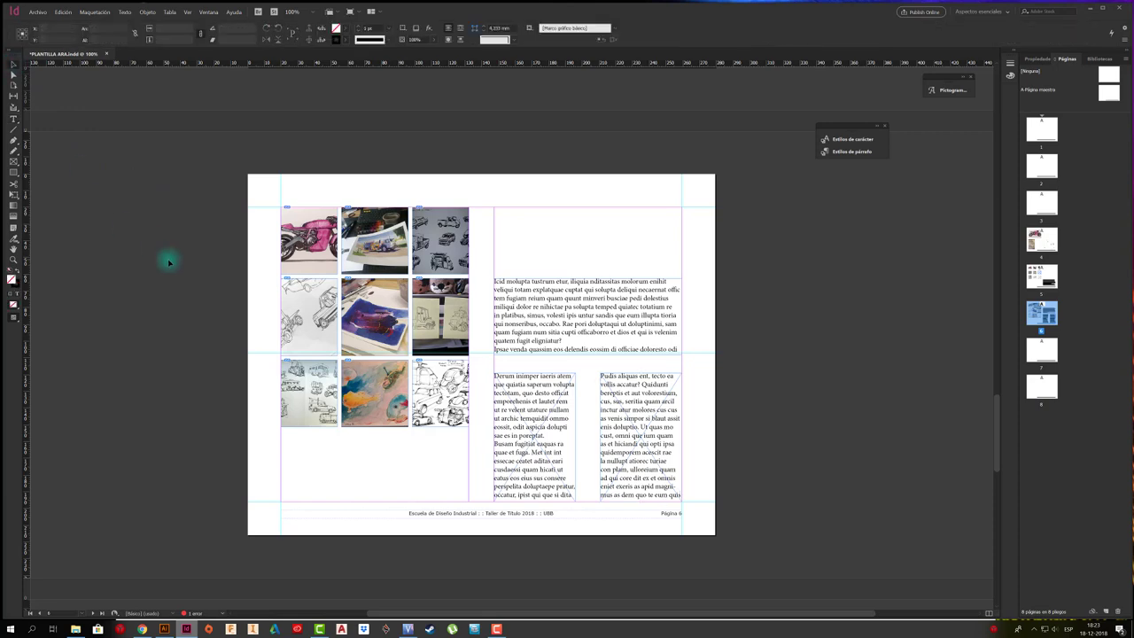
# Preview page 6 with its image grid and text columns in Presentation mode, and return to the Normal screen mode
pyautogui.hotkey('shift', 'w')
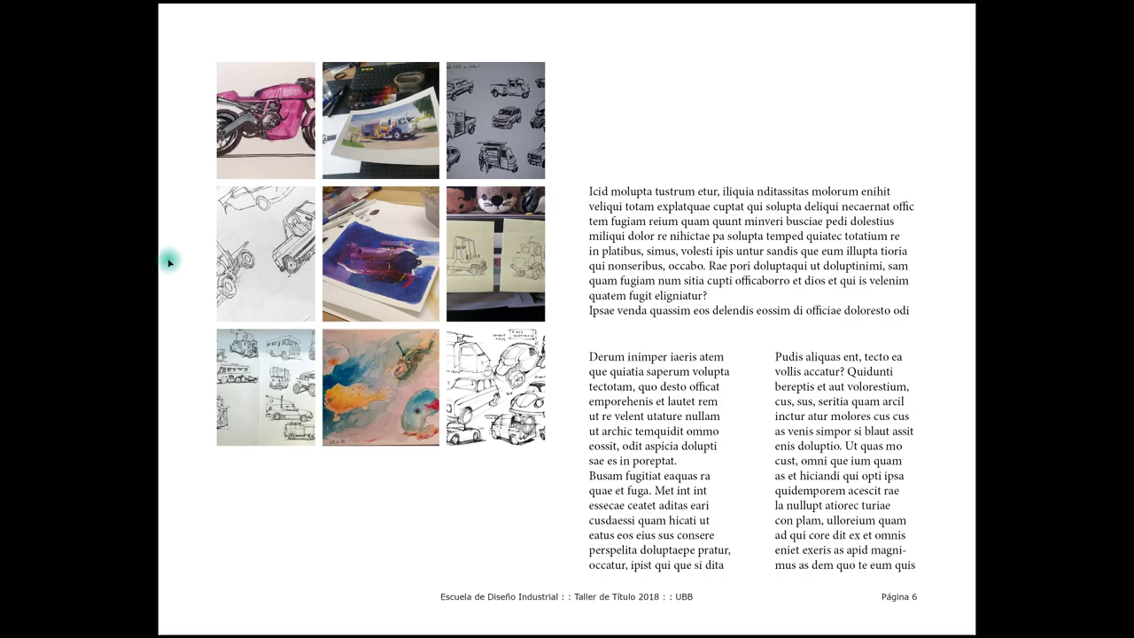
pyautogui.hotkey('shift', 'w')
pyautogui.click(191, 14)
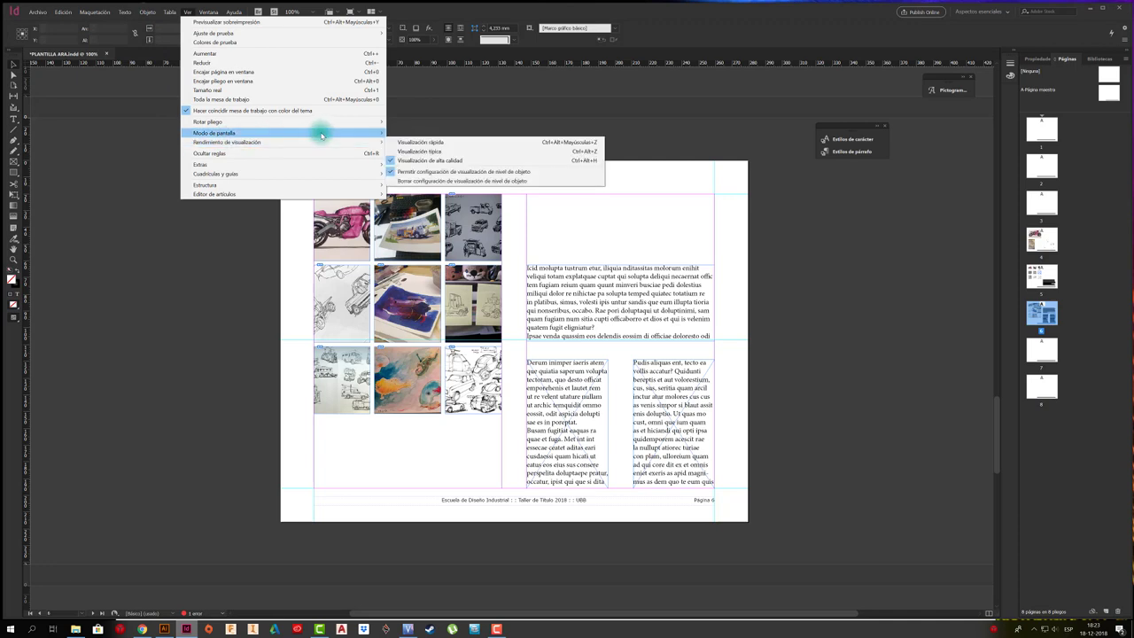
pyautogui.moveTo(328, 132)
pyautogui.click(398, 133)
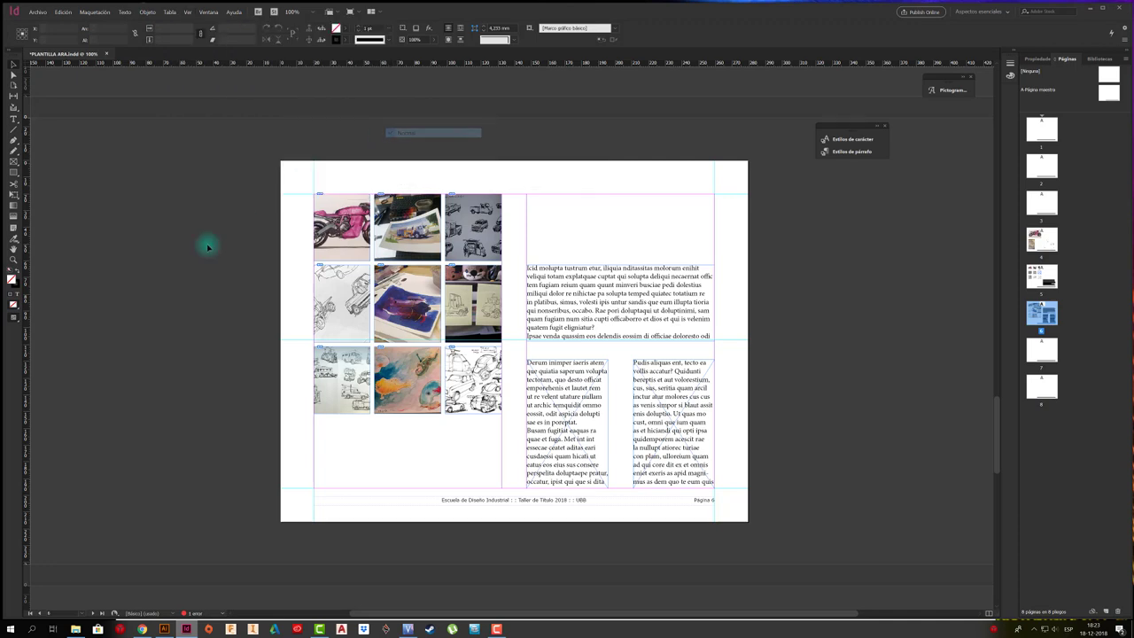
pyautogui.scroll(1, 207, 256)
pyautogui.scroll(-1, 208, 258)
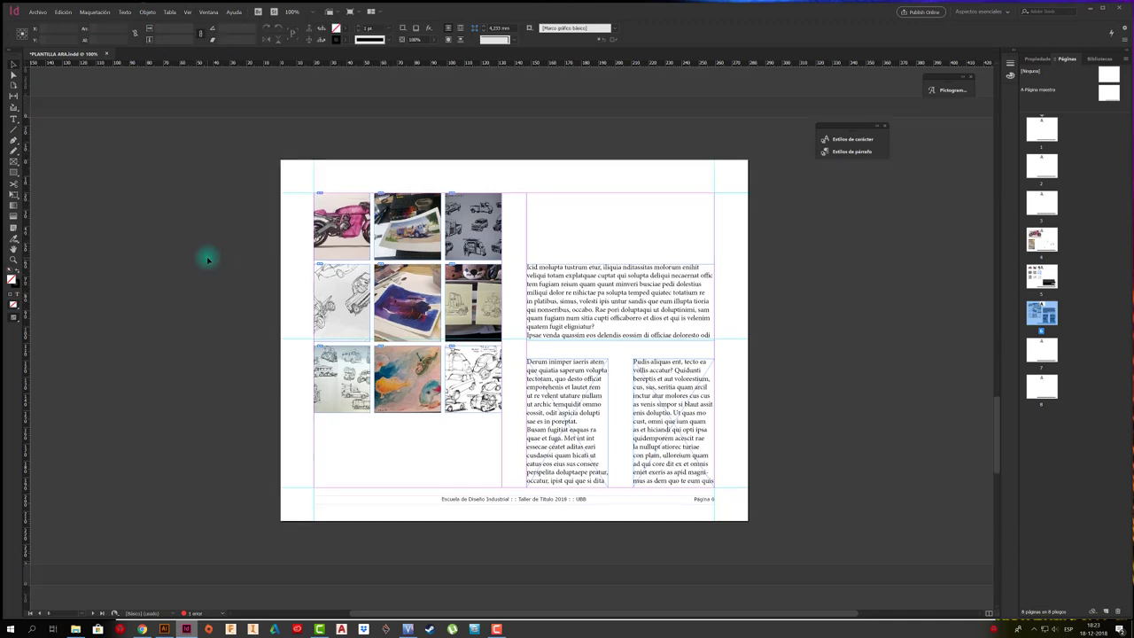
pyautogui.scroll(6, 223, 305)
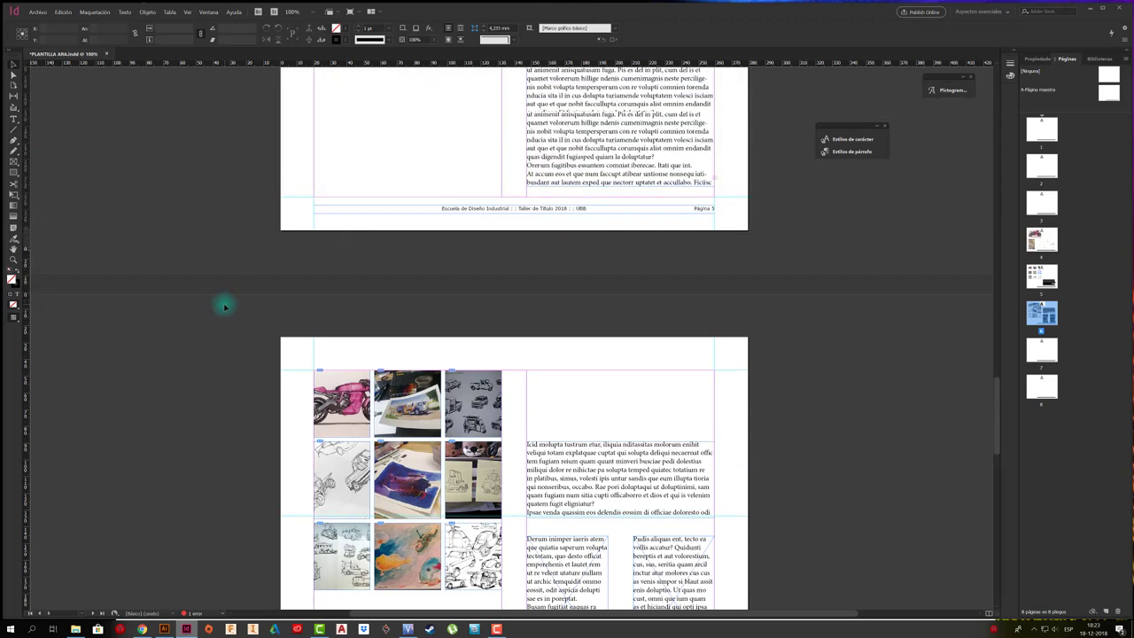
pyautogui.scroll(6, 224, 307)
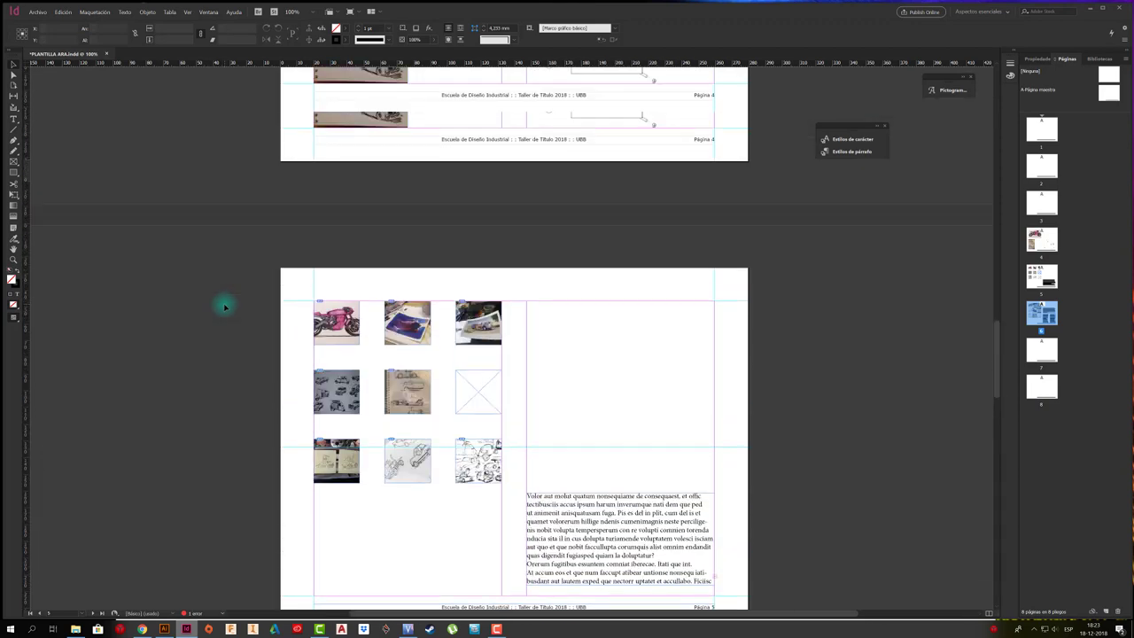
pyautogui.scroll(5, 224, 307)
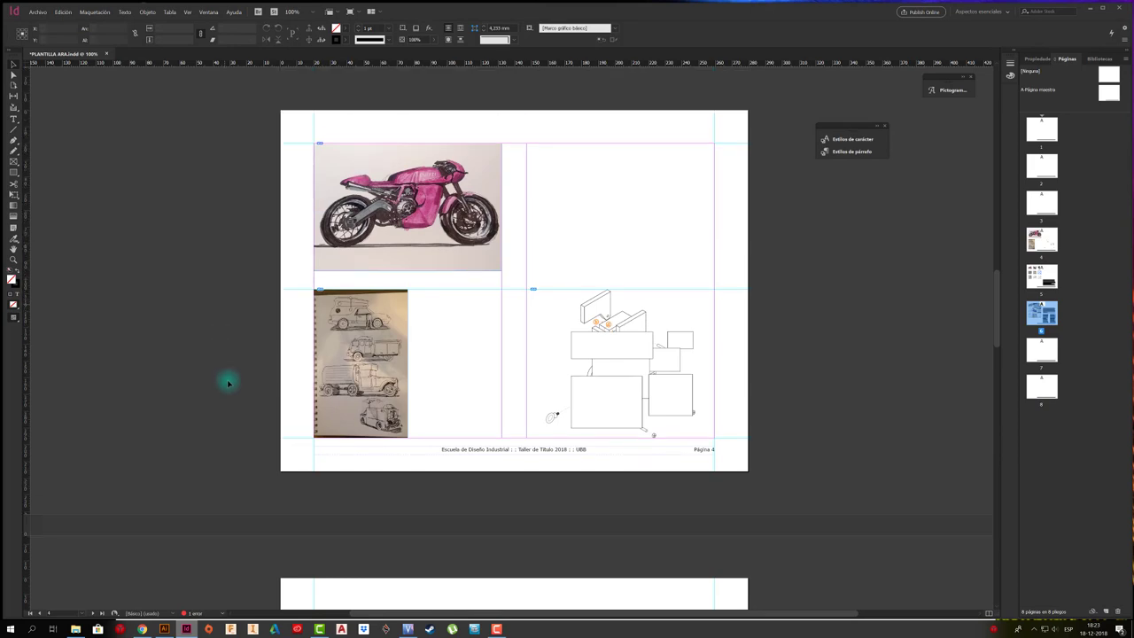
pyautogui.click(496, 629)
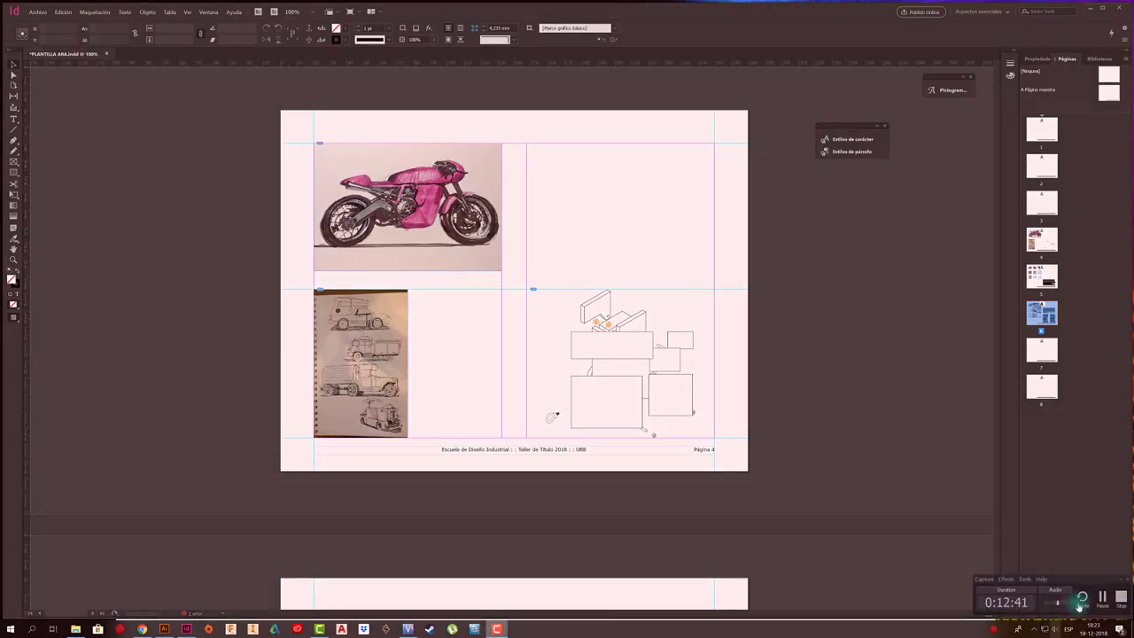